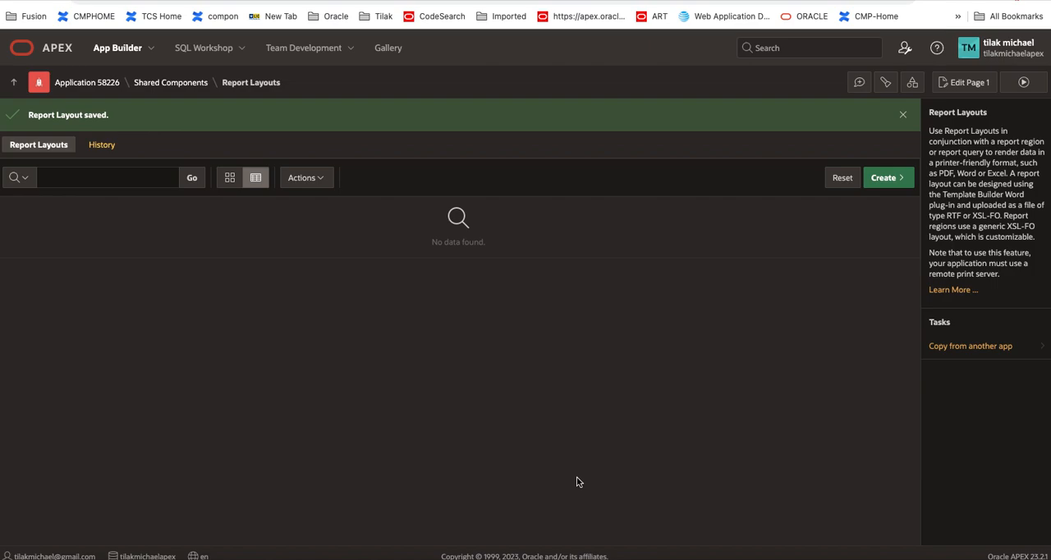
Step: Open the SQL Workshop Object Browser and view the sample queries of the EBA_CUST_CUSTOMERS table
left_click(231, 49)
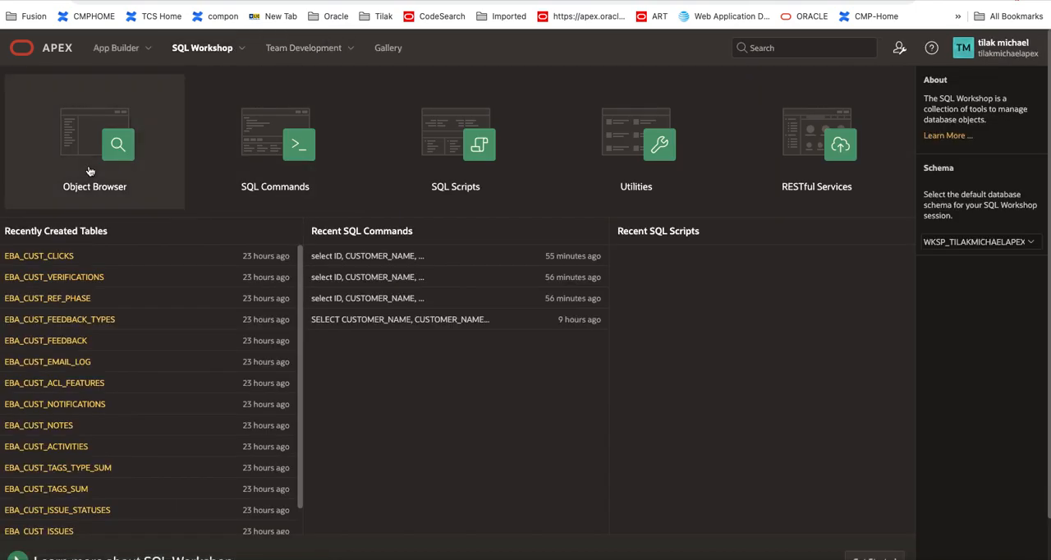
left_click(93, 159)
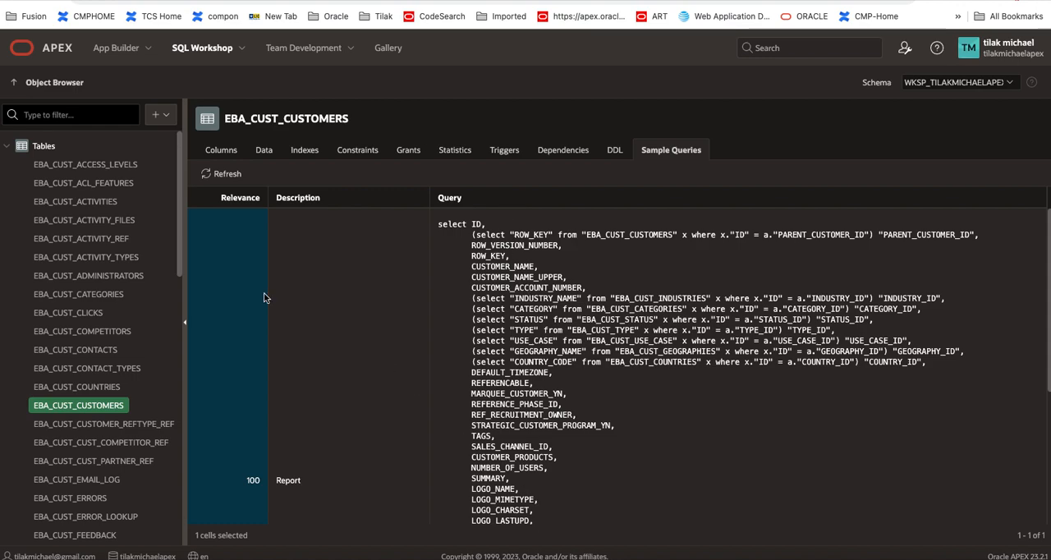
Step: Open application 58226 in App Builder and start creating a Classic Report page
left_click(123, 49)
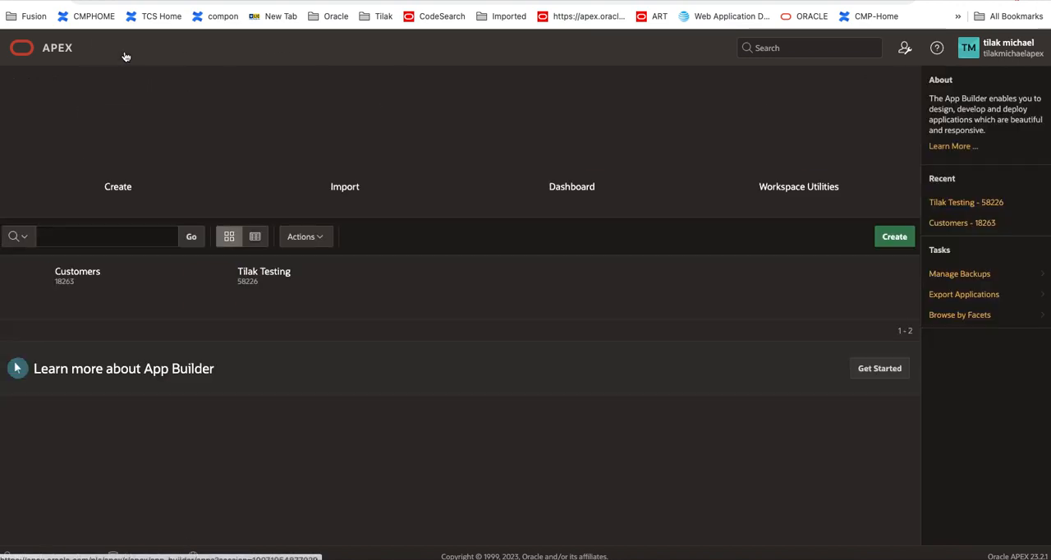
left_click(275, 272)
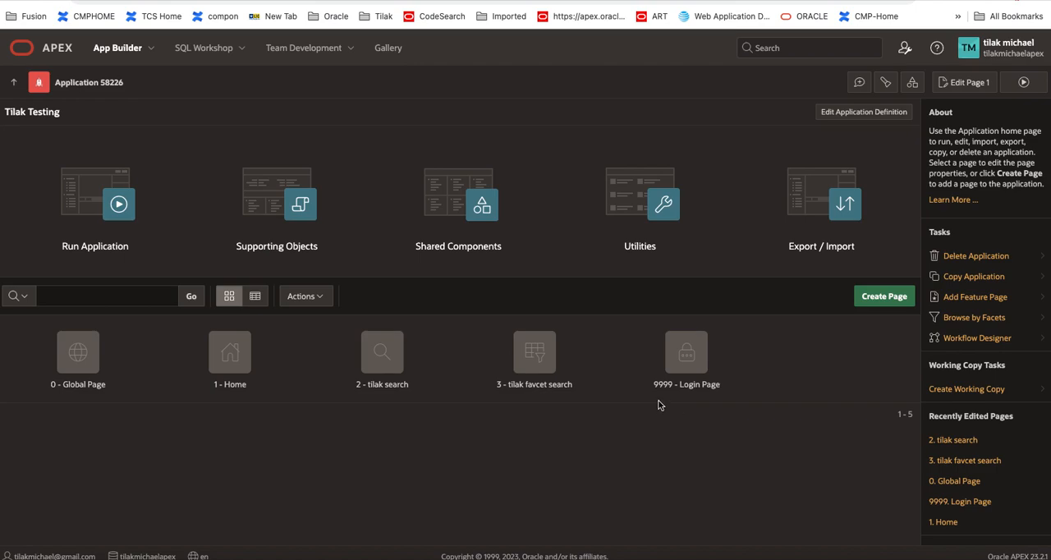
left_click(893, 300)
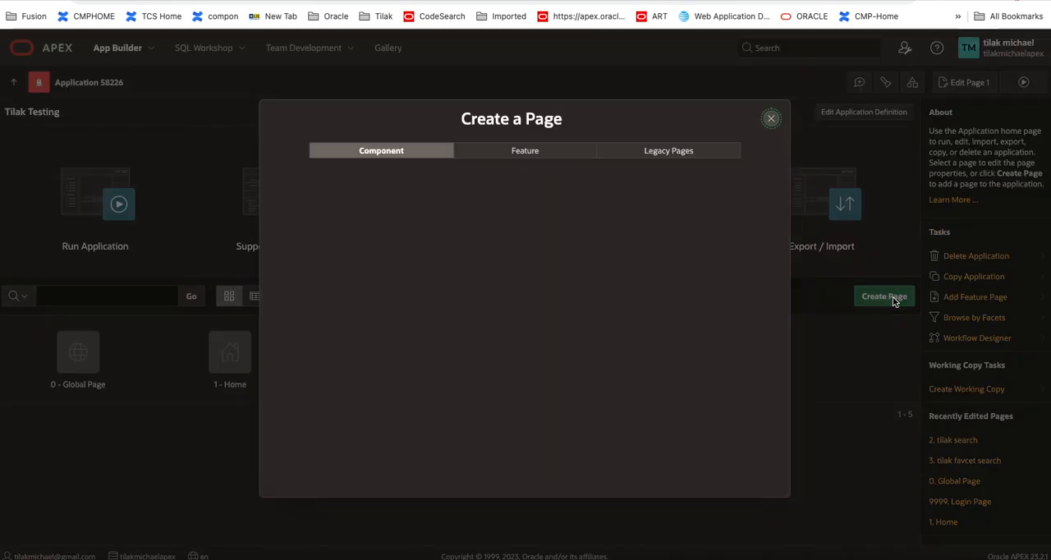
left_click(731, 209)
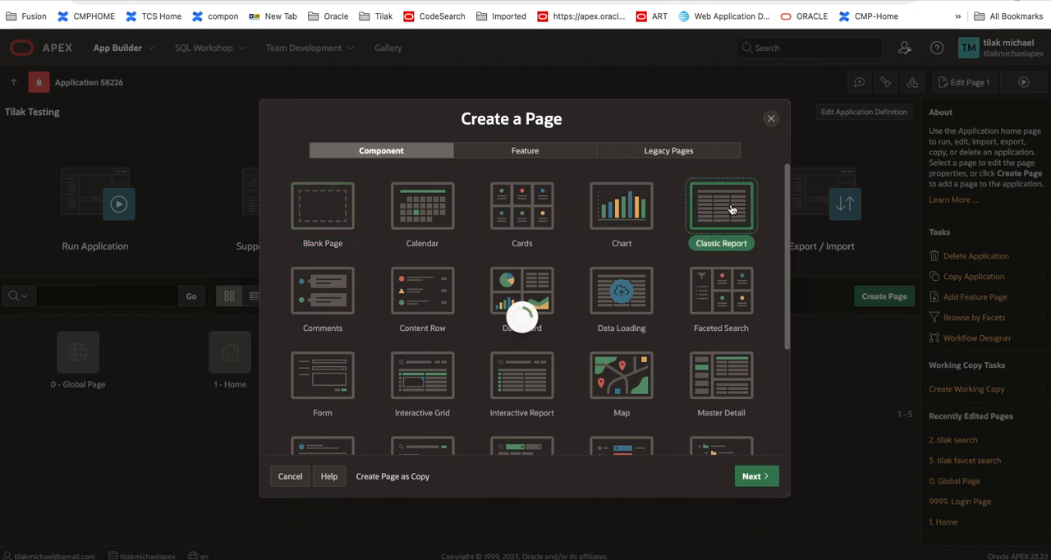
left_click(749, 476)
left_click(754, 478)
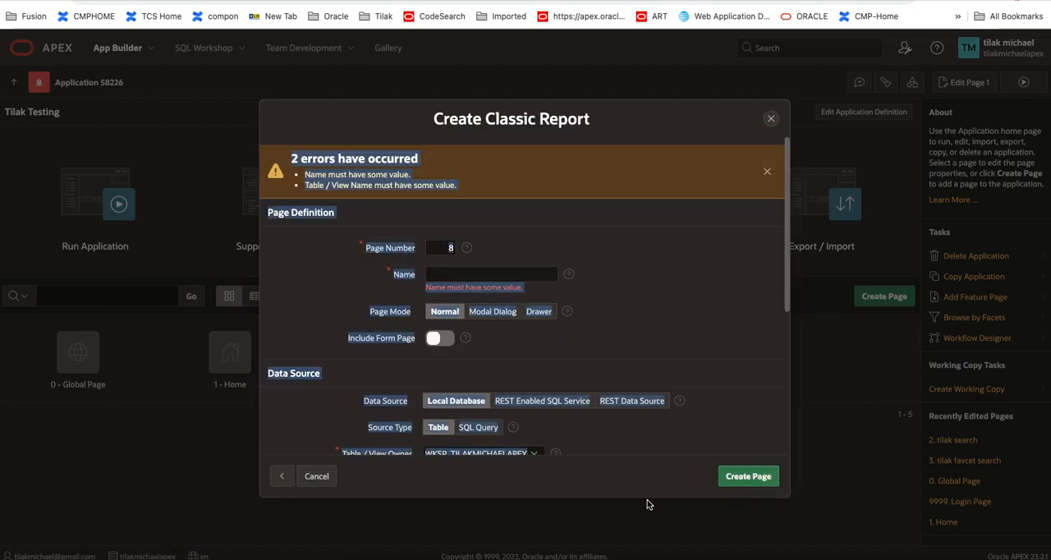
left_click(427, 484)
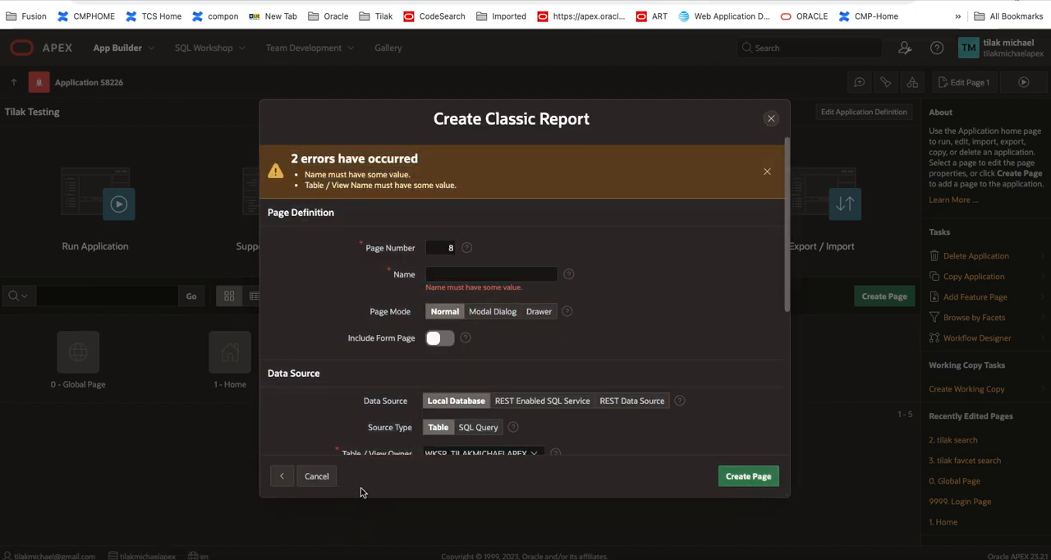
Step: Name the new page Tilak Sample Report and set its source type to SQL Query
left_click(454, 275)
type("Tilak")
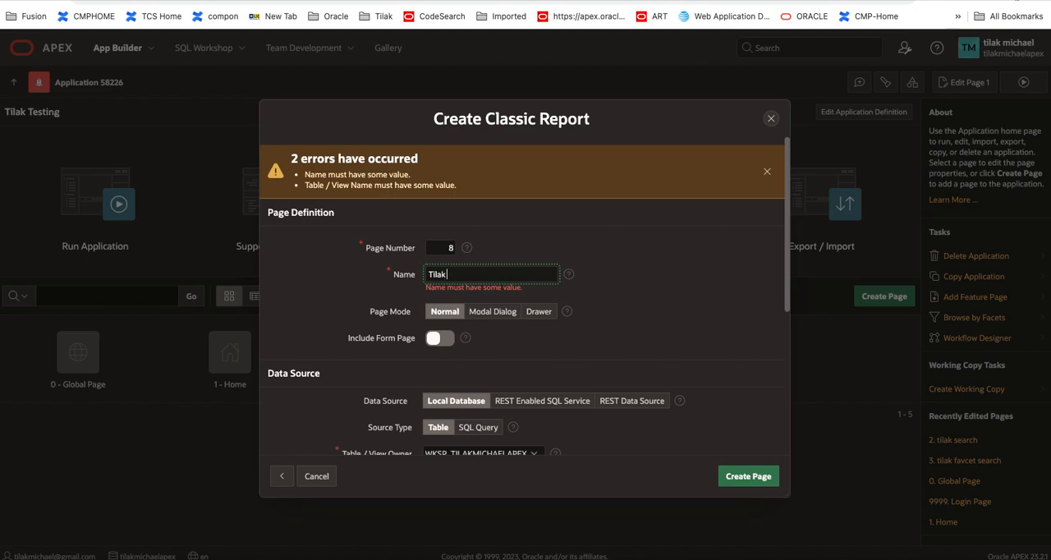
type(" Sample Report")
left_click(582, 365)
left_click(477, 427)
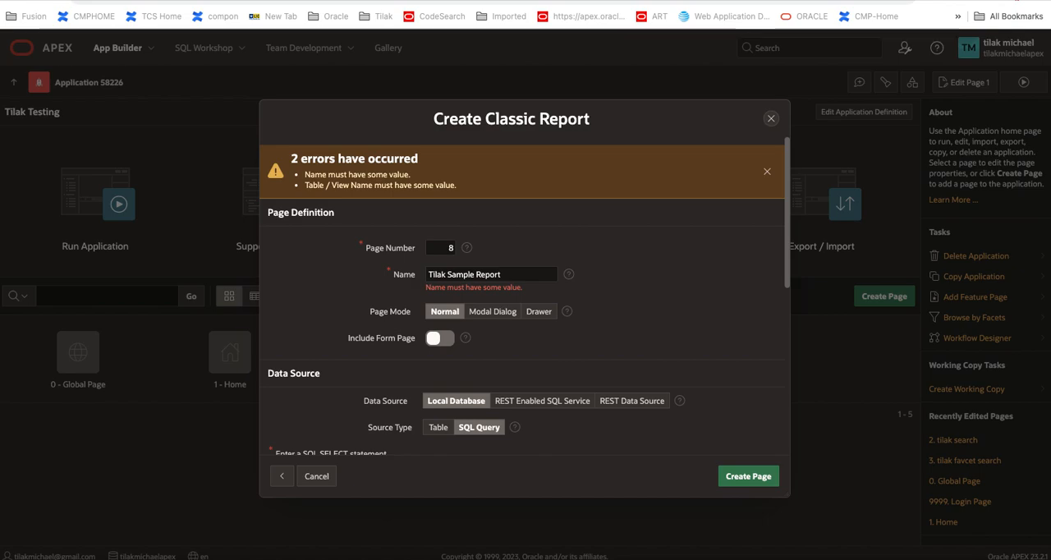
left_click(488, 428)
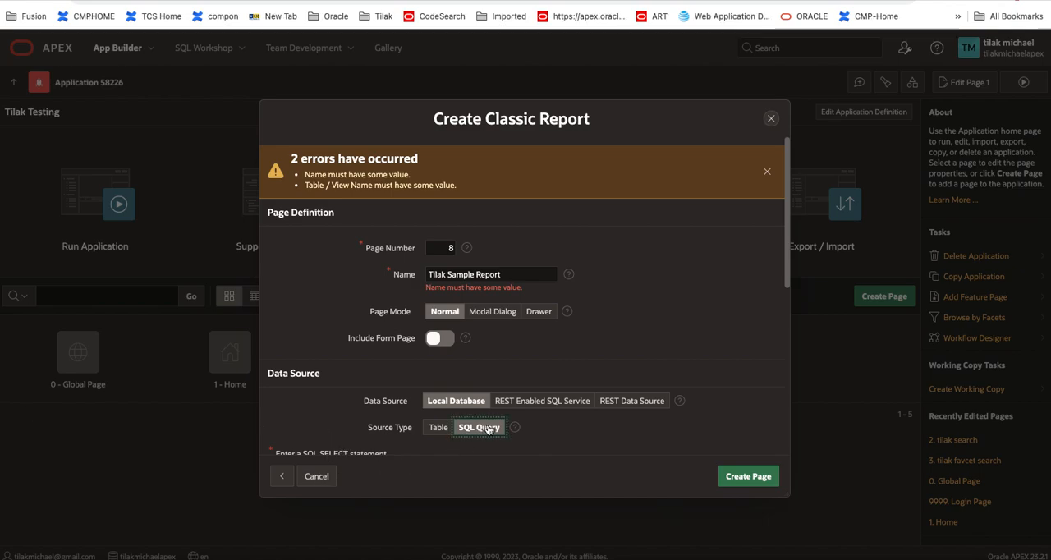
Step: Paste the copied SELECT statement on EBA_CUST_CUSTOMERS as the report's SQL query and create the page
scroll(374, 460, "down", 5)
scroll(370, 422, "up", 1)
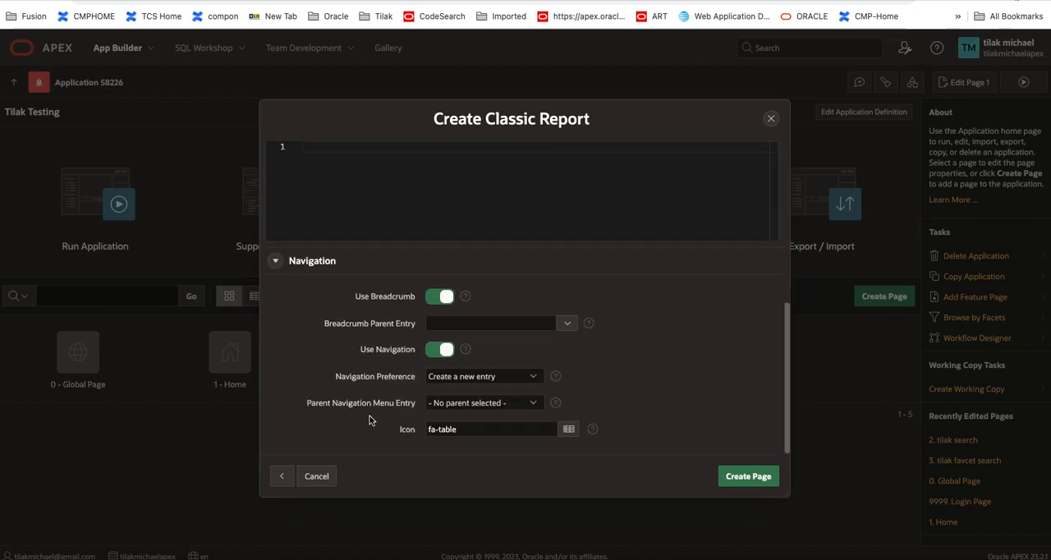
left_click(372, 208)
key("ctrl+v")
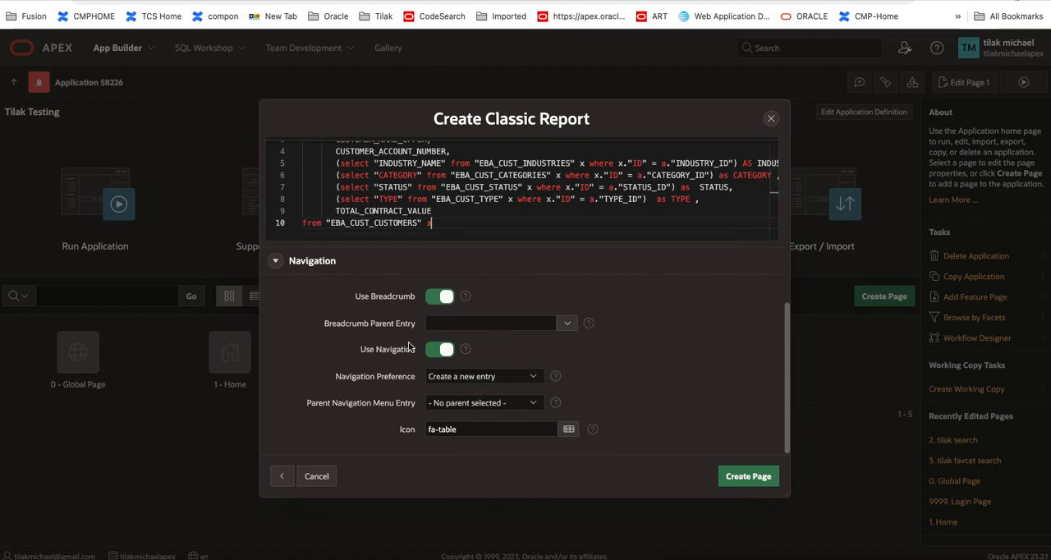
scroll(598, 376, "up", 5)
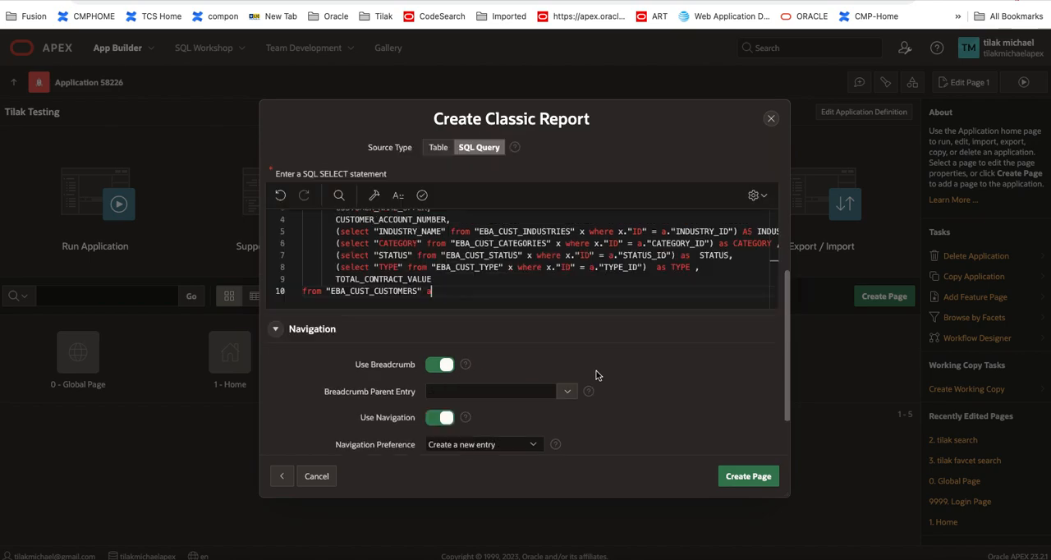
scroll(597, 375, "down", 5)
scroll(596, 374, "up", 2)
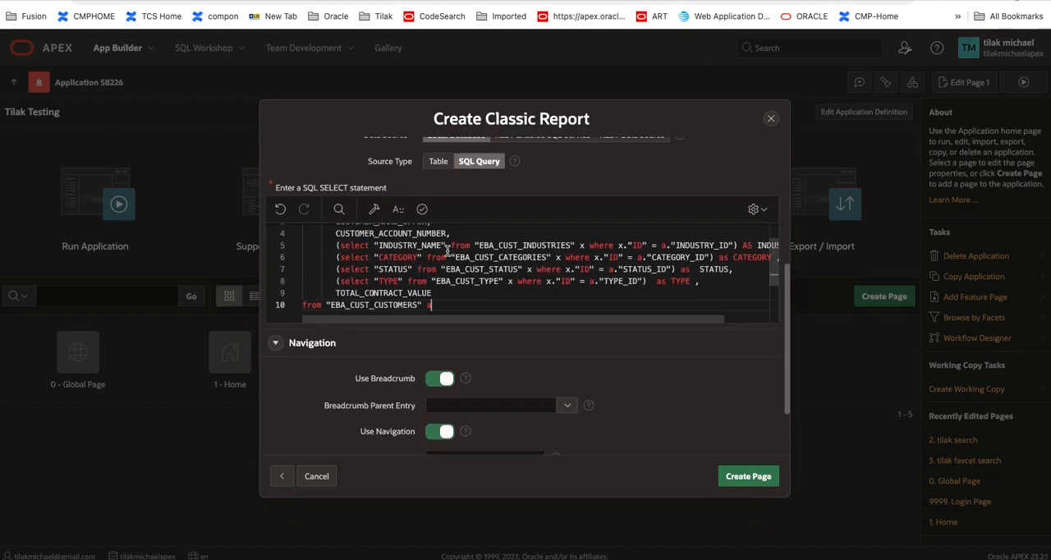
scroll(448, 289, "up", 5)
scroll(510, 358, "down", 1)
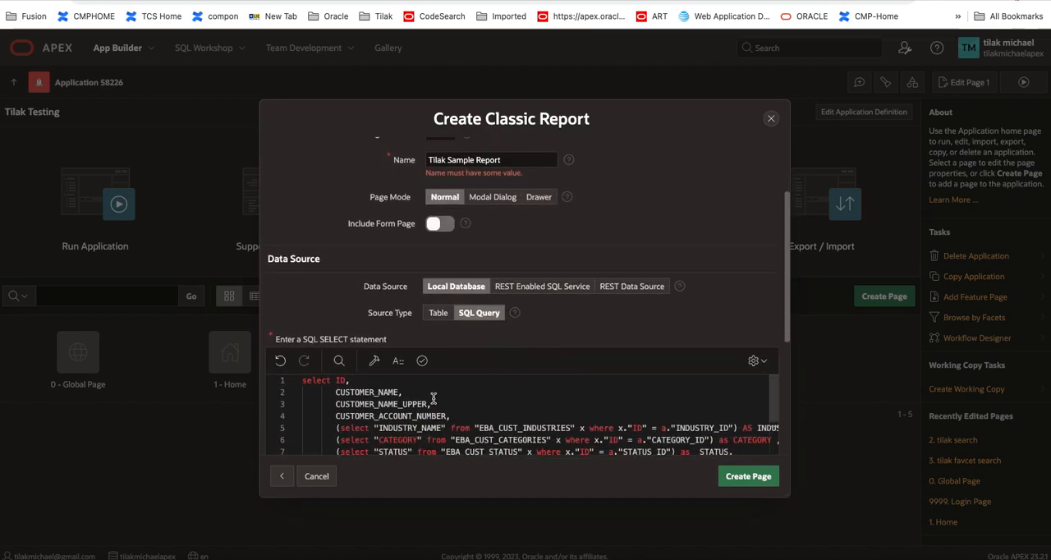
scroll(432, 399, "down", 3)
left_click(756, 478)
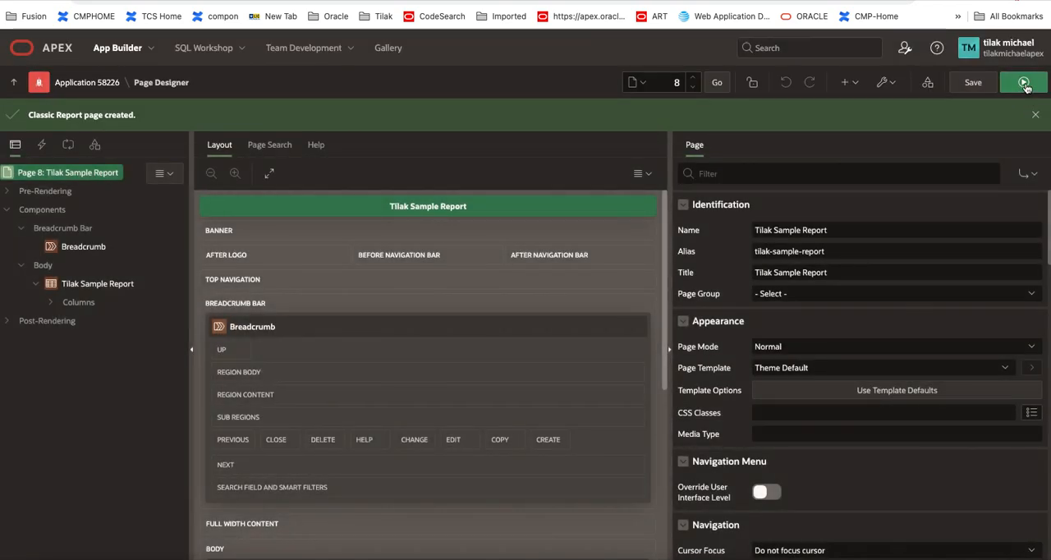
Step: Run the new report page and look through its customer rows
left_click(1023, 83)
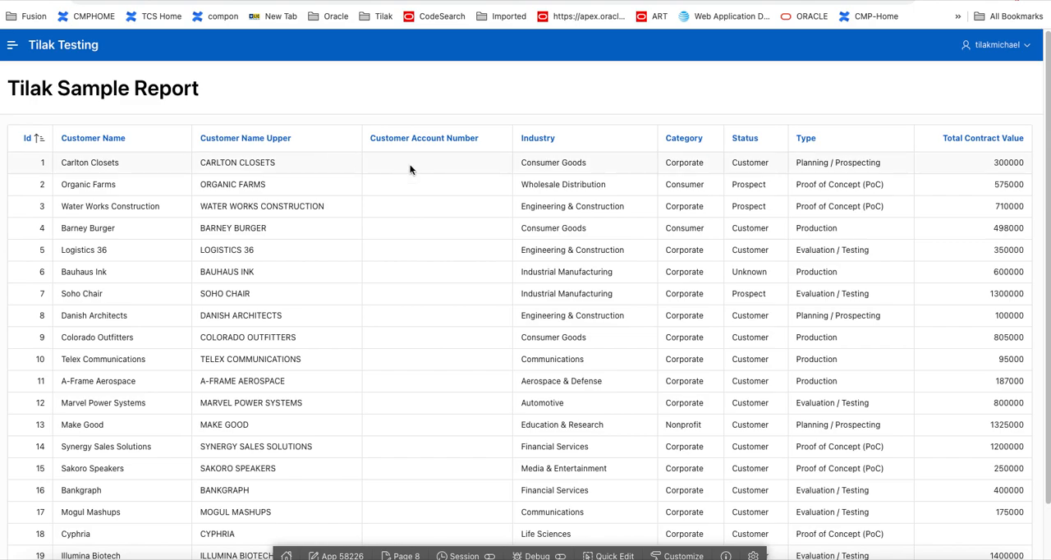
scroll(588, 205, "down", 1)
scroll(588, 205, "up", 1)
scroll(961, 219, "down", 1)
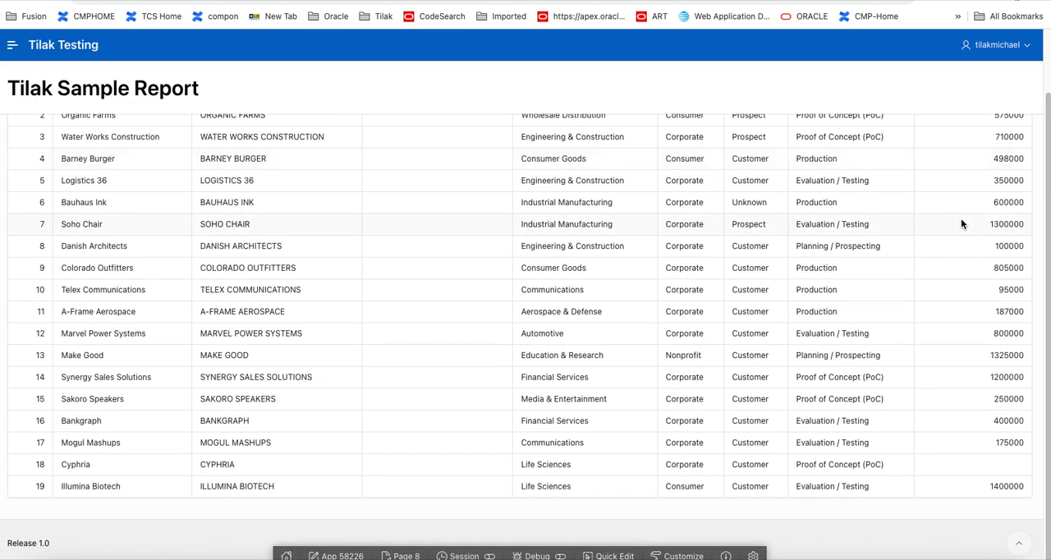
scroll(963, 224, "up", 1)
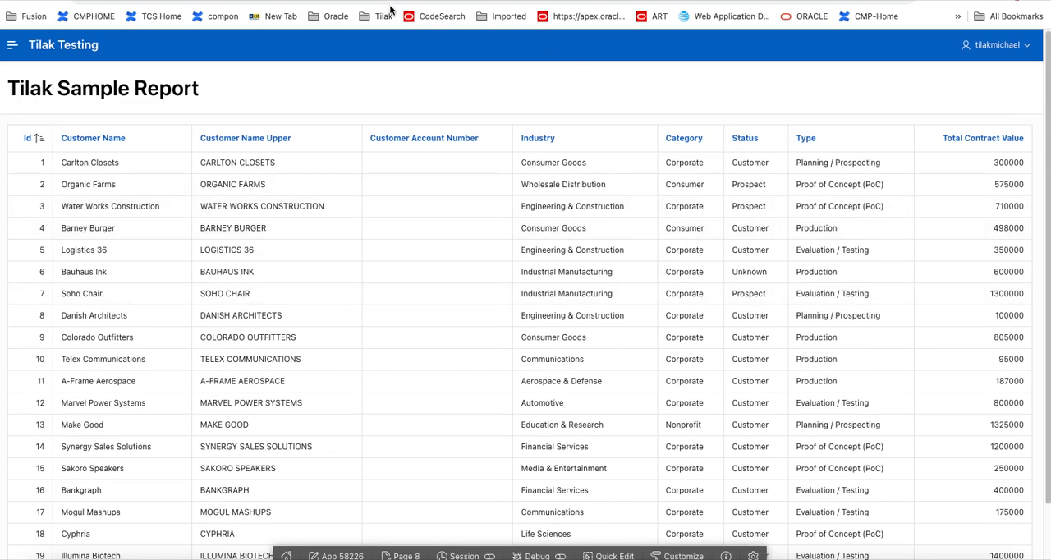
Step: Return to the page's designer and open Report Queries in the application's shared components
left_click(362, 1)
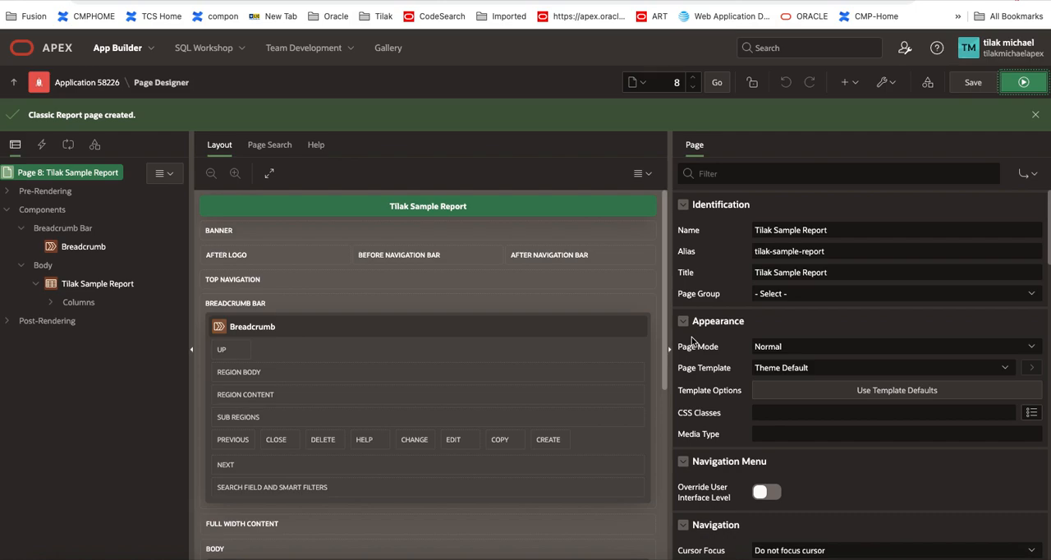
left_click(928, 84)
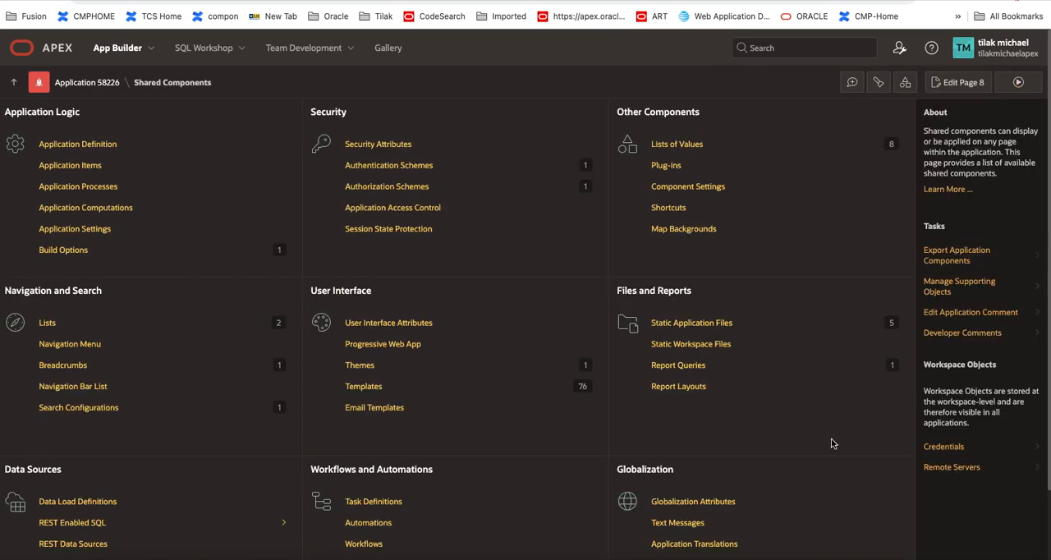
left_click(678, 365)
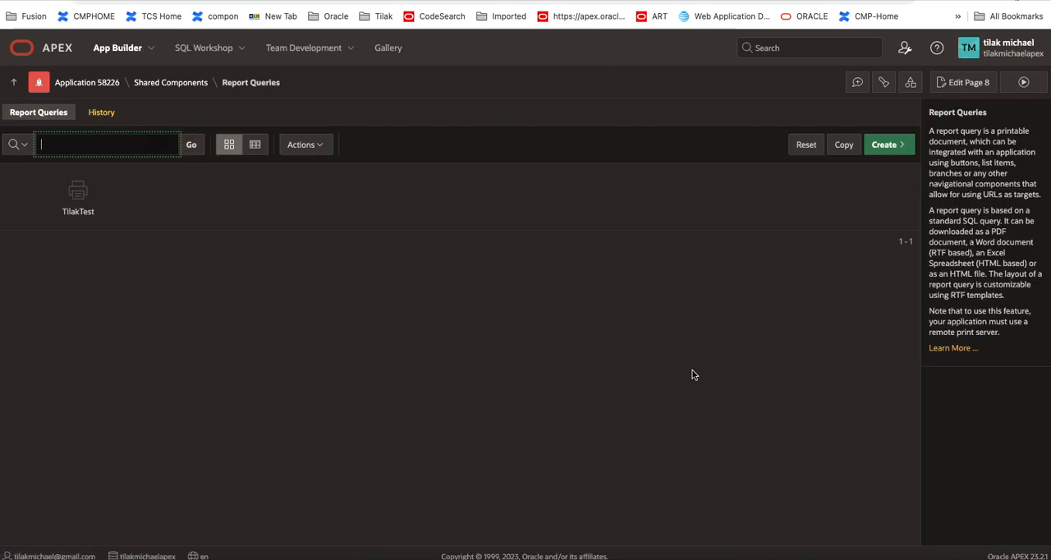
Step: Start a new report query named customReport, keeping PDF as output format and Attachment as file view
left_click(887, 145)
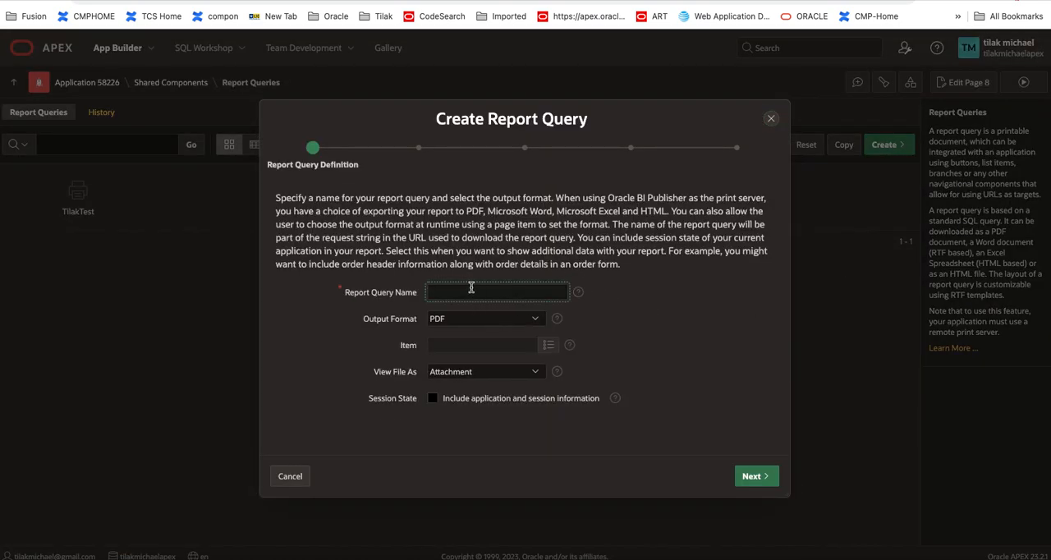
type("customReport")
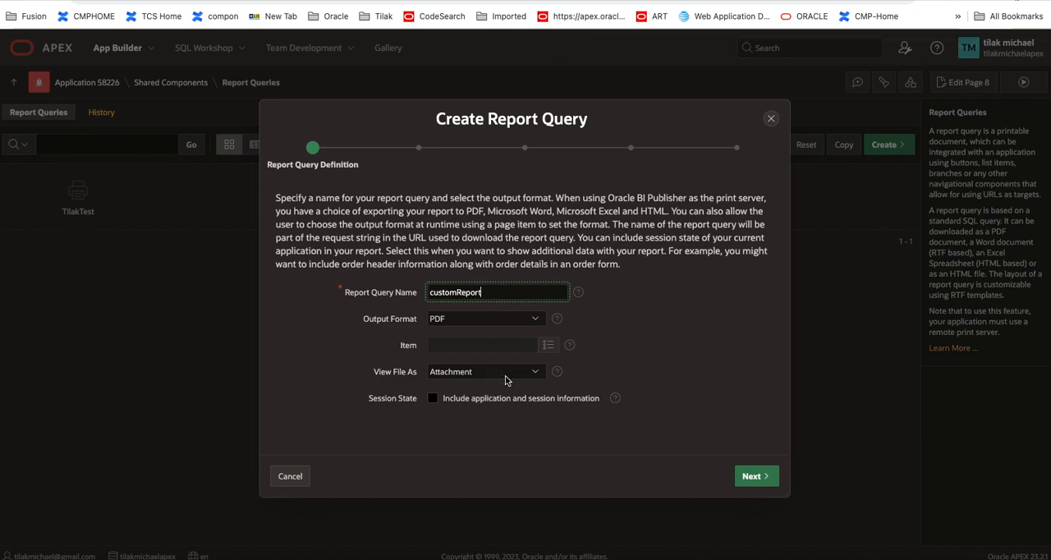
left_click(754, 478)
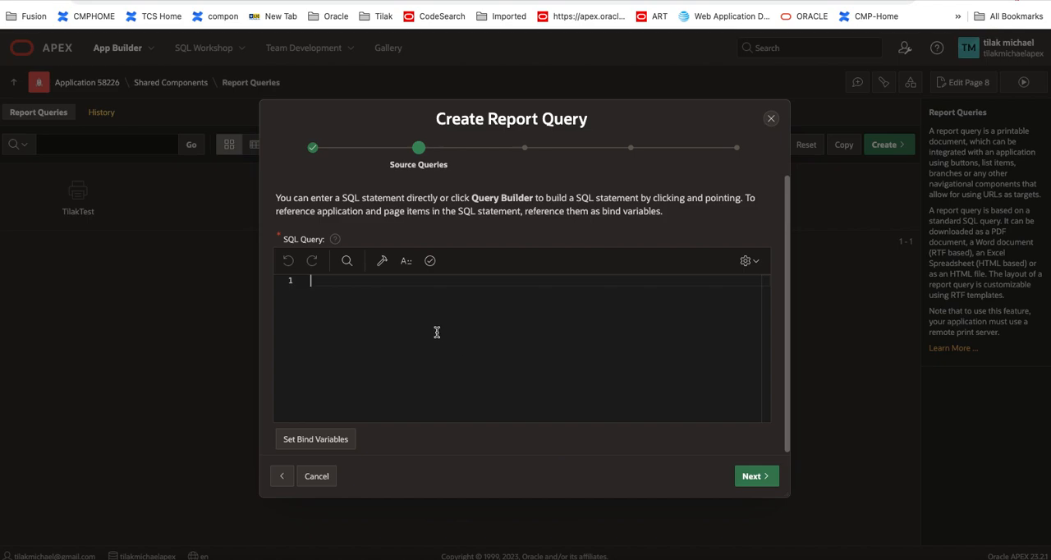
Step: Paste the EBA_CUST_CUSTOMERS SELECT statement as the source query and download its definition as XML Data
left_click(437, 332)
type("select ID,        CUSTOMER_NAME,        CUSTOMER_NAME_UPPER,        CUSTOMER_ACCOUNT_NUMBER,        (select \"INDUSTRY_NAME\" from \"EBA_CUST_INDUSTRIES\" x where x.\"ID\" = a.\"INDUSTRY_ID\") AS INDUSTRY,        (select \"CATEGORY\" from \"EBA_CUST_CATEGORIES\" x where x.\"ID\" = a.\"CATEGORY_ID\") as CATEGORY,        (select \"STATUS\" from \"EBA_CUST_STATUS\" x where x.\"ID\" = a.\"STATUS_ID\") as  STATUS,        (select \"TYPE\" from \"EBA_CUST_TYPE\" x where x.\"ID\" = a.\"TYPE_ID\")  as TYPE ,        TOTAL_CONTRACT_VALUE from \"EBA_CUST_CUSTOMERS\" a")
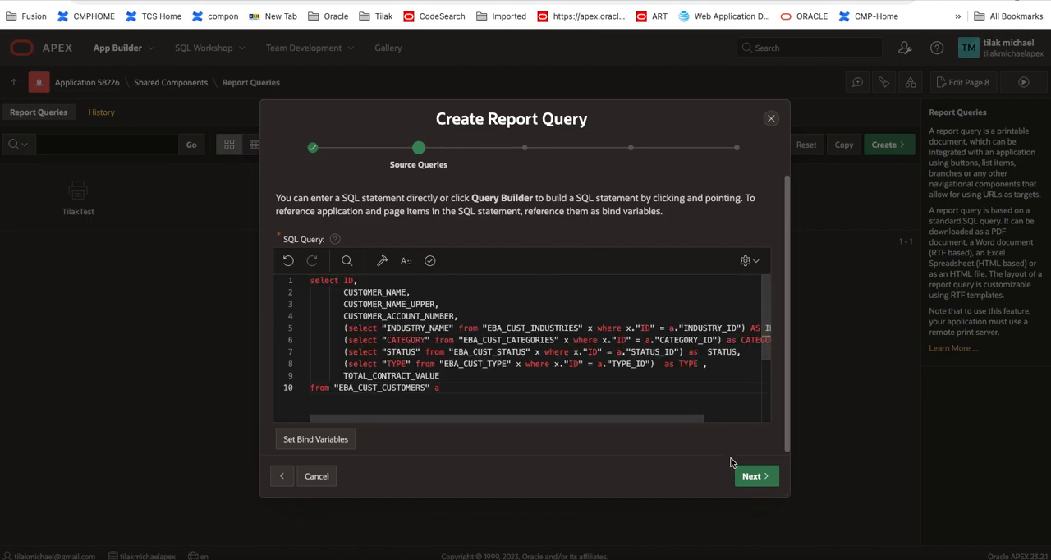
left_click(761, 476)
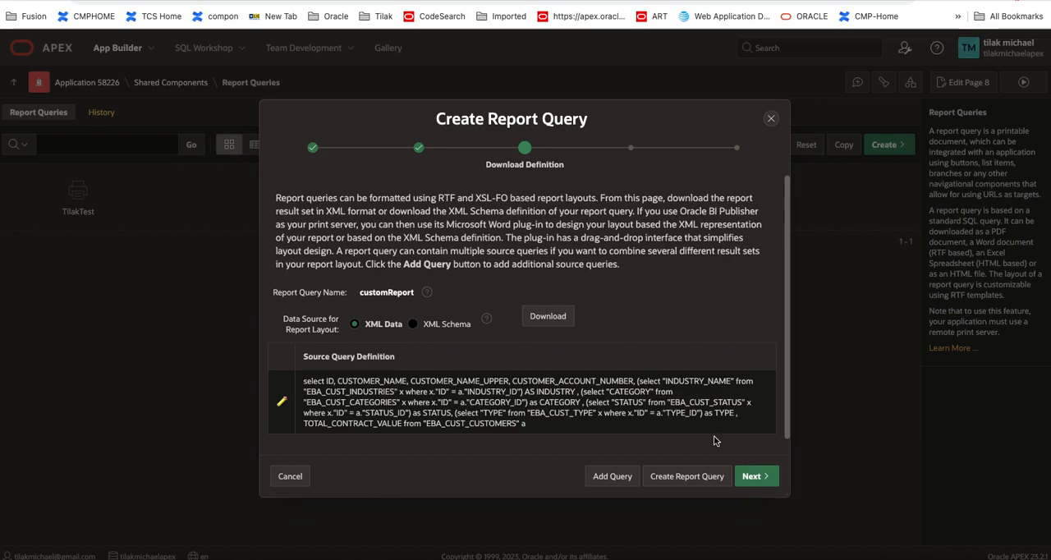
left_click(542, 318)
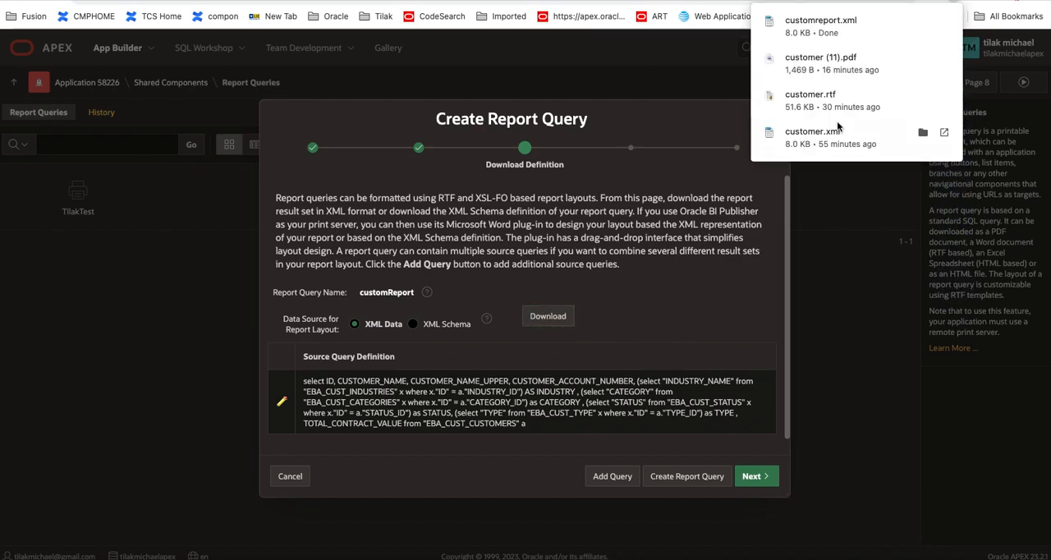
Step: View the downloaded customreport.xml in Word and close the open Word documents
left_click(826, 31)
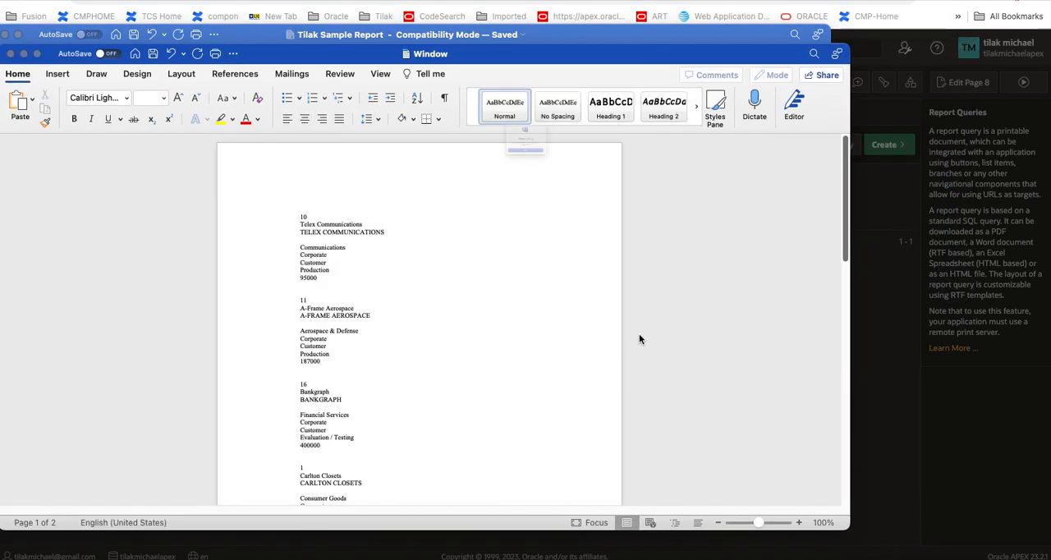
left_click(555, 192)
left_click(525, 200)
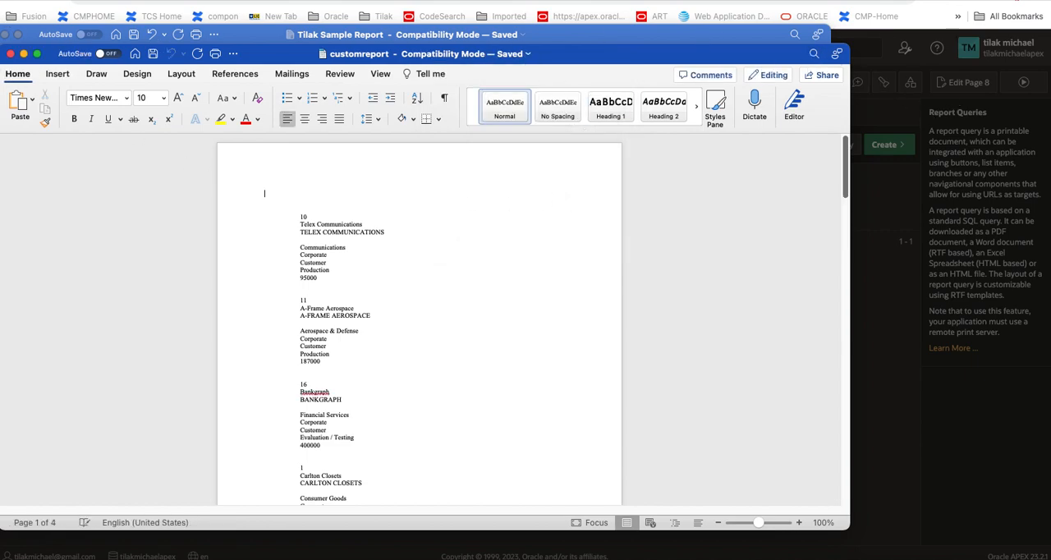
left_click(4, 35)
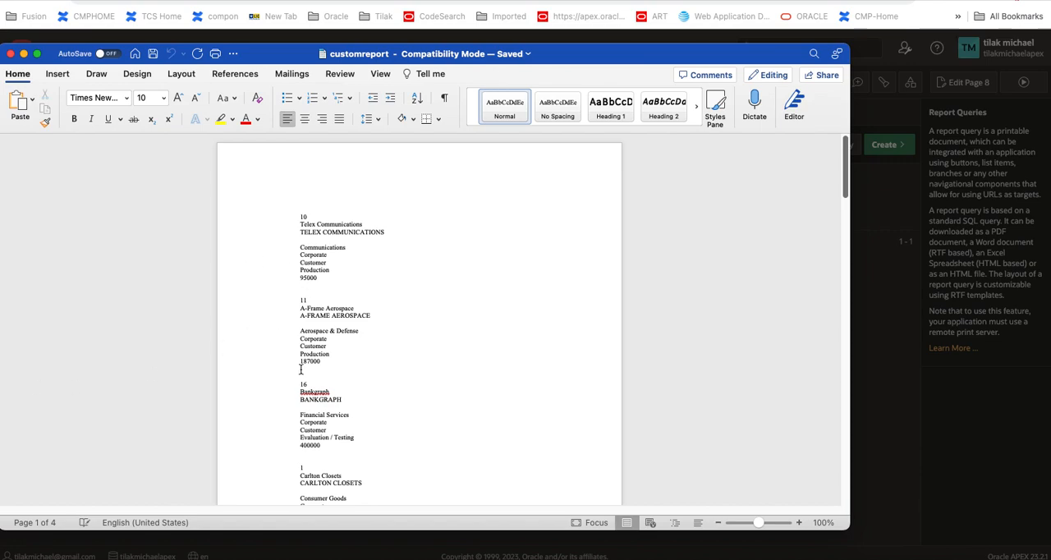
left_click(9, 53)
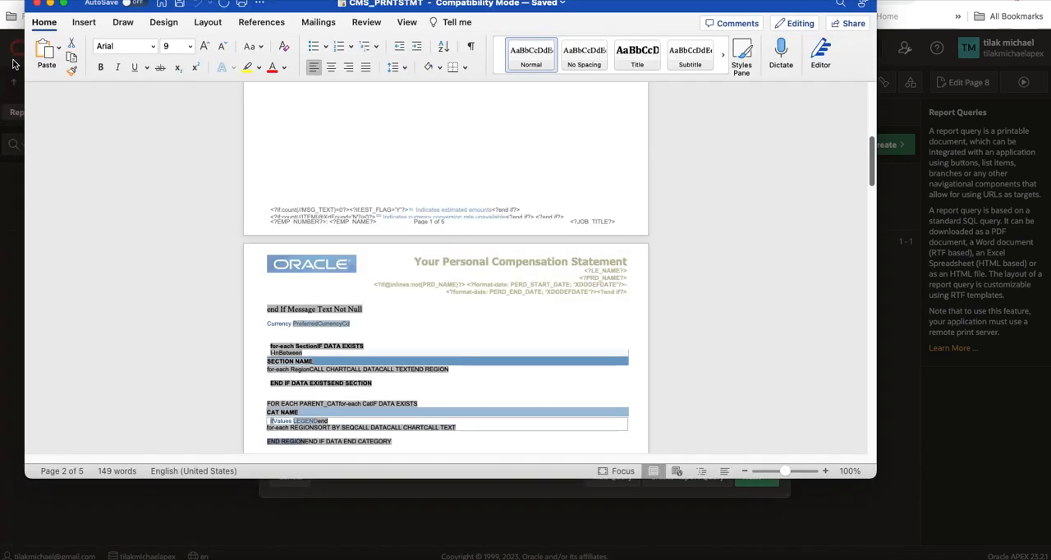
left_click(36, 4)
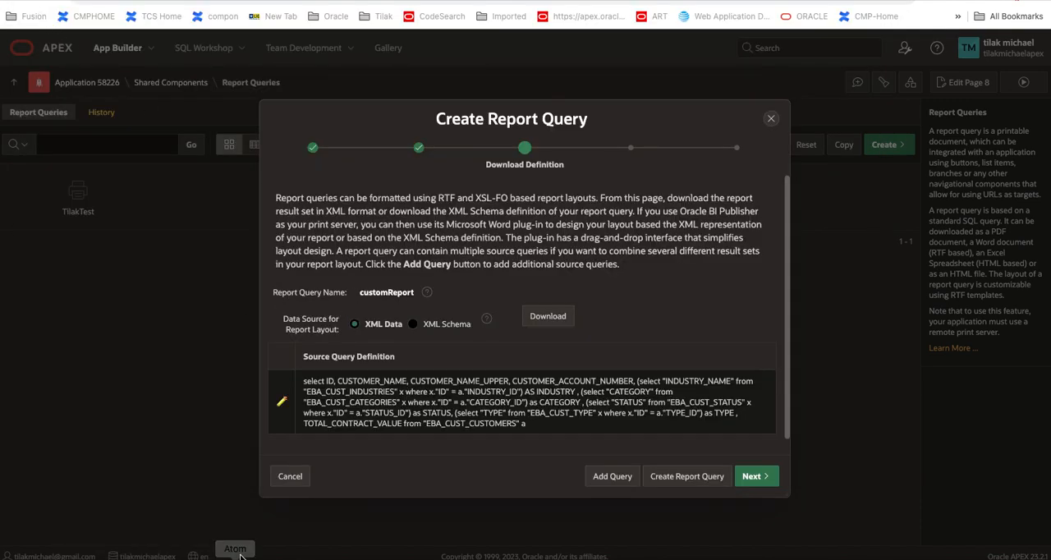
Step: Open the downloaded customreport.xml in Atom, review its customer rows, and close the editor and Downloads windows
left_click(54, 557)
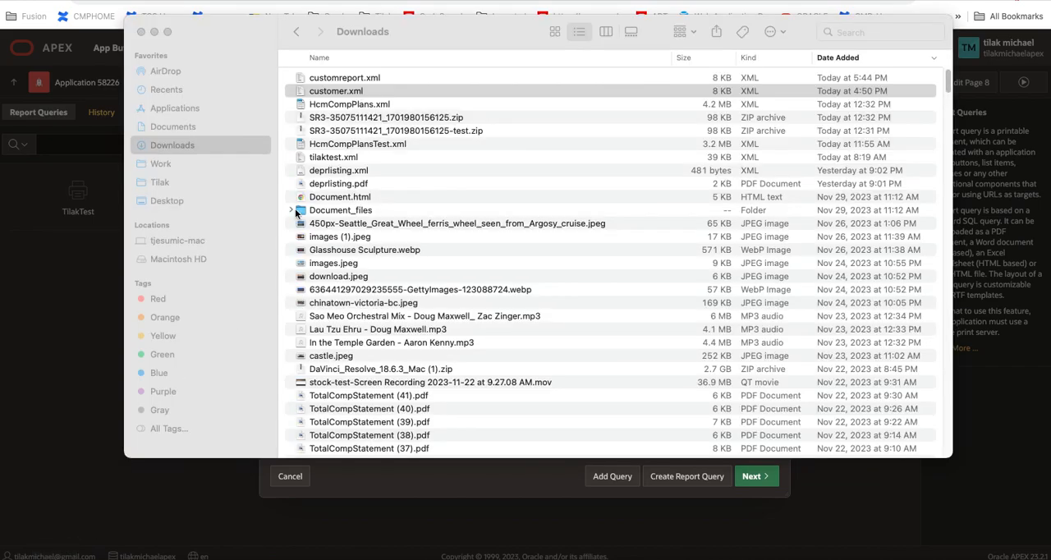
right_click(362, 79)
mouse_move(386, 97)
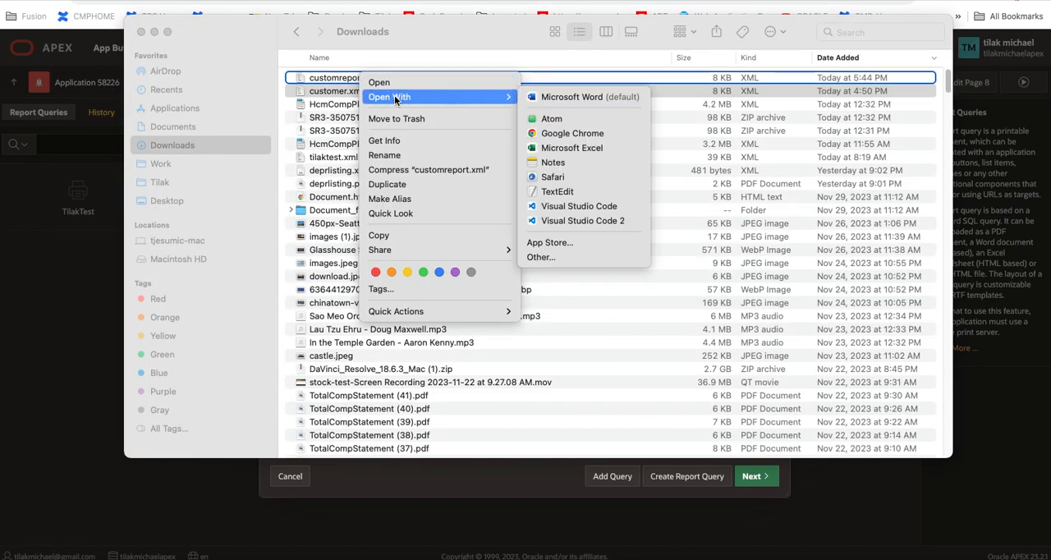
left_click(549, 117)
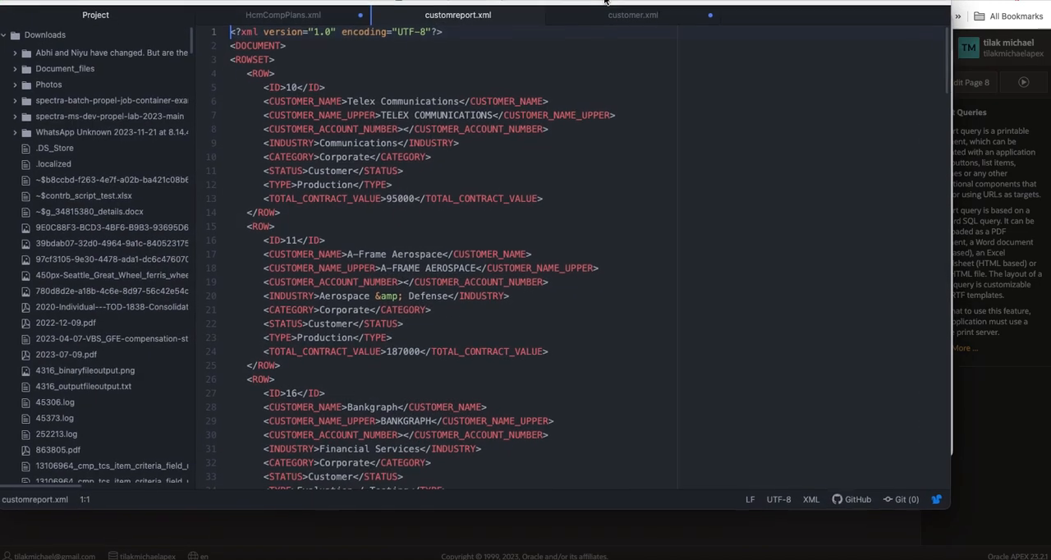
scroll(566, 161, "down", 20)
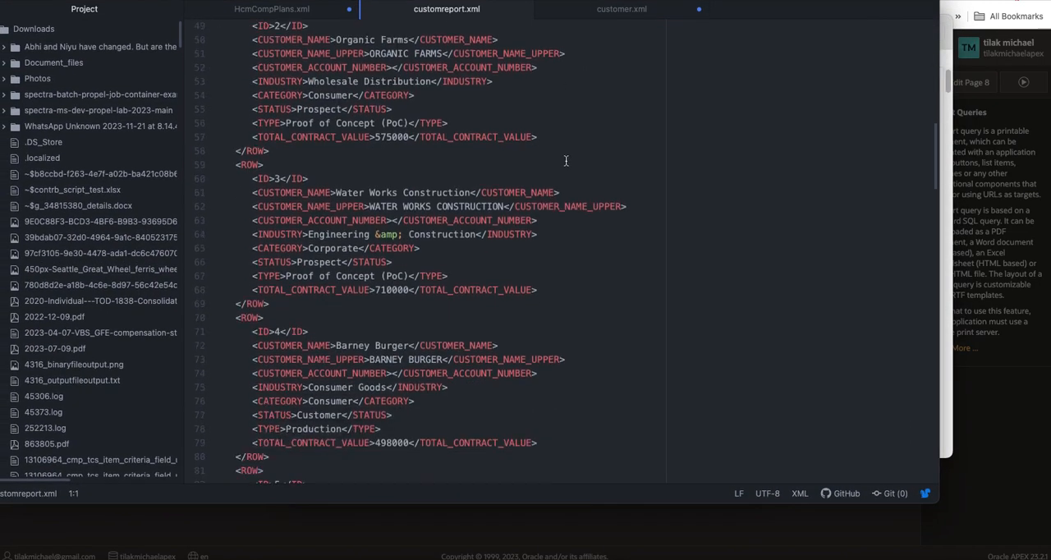
scroll(566, 161, "up", 20)
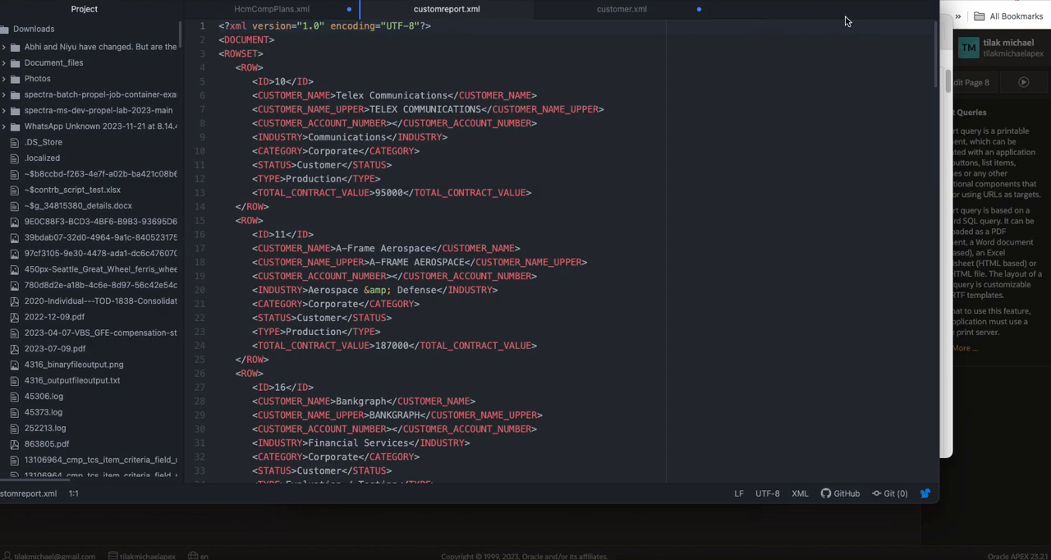
left_click(6, 1)
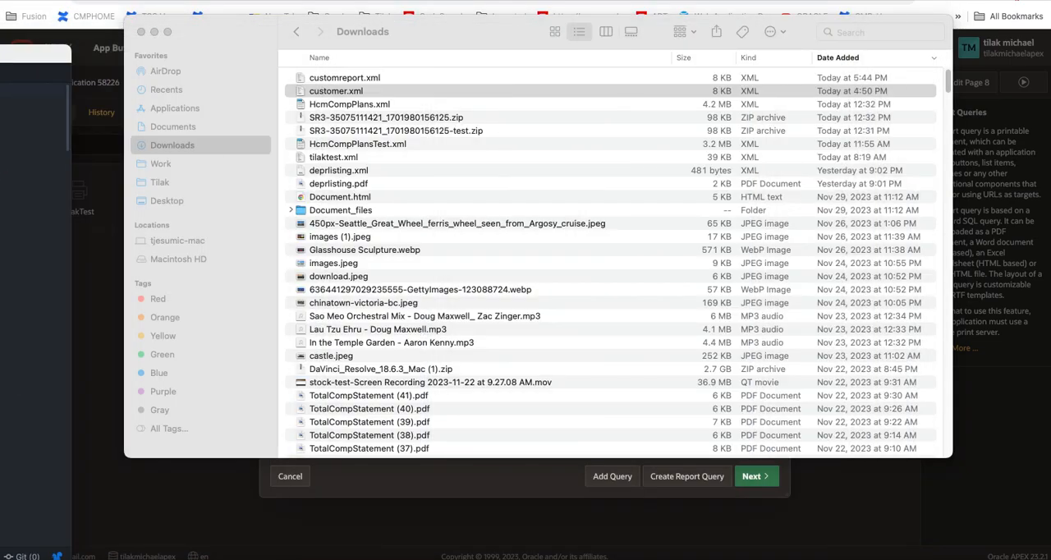
left_click(153, 31)
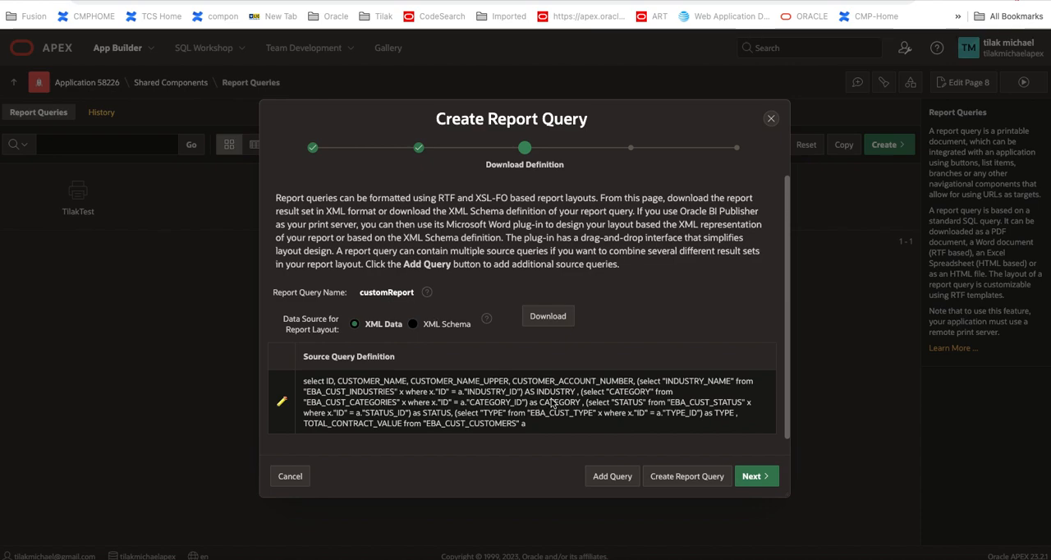
Step: Set the report query's layout source to Use generic report layout and proceed to the confirmation stage
left_click(756, 476)
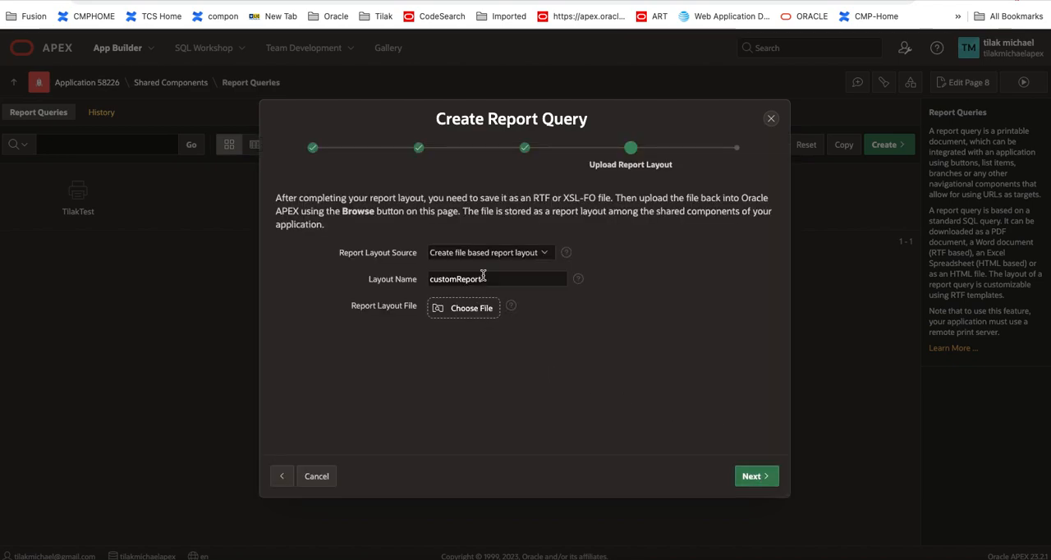
left_click(478, 253)
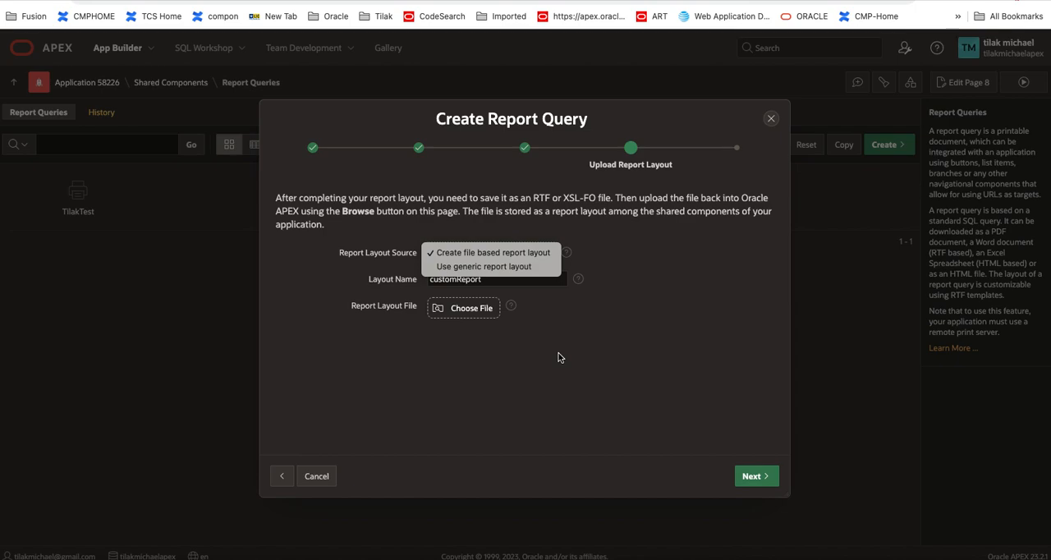
left_click(488, 266)
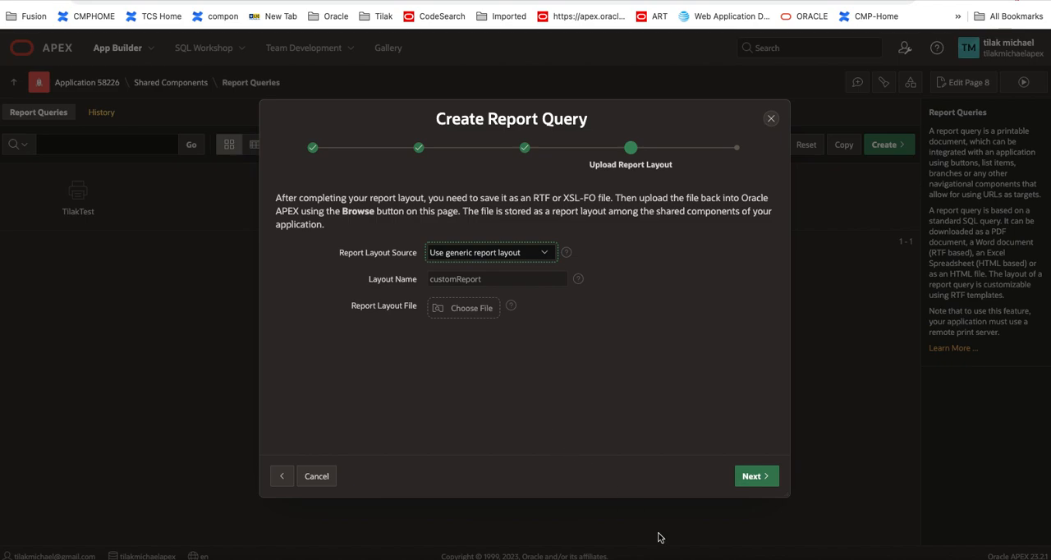
left_click(742, 475)
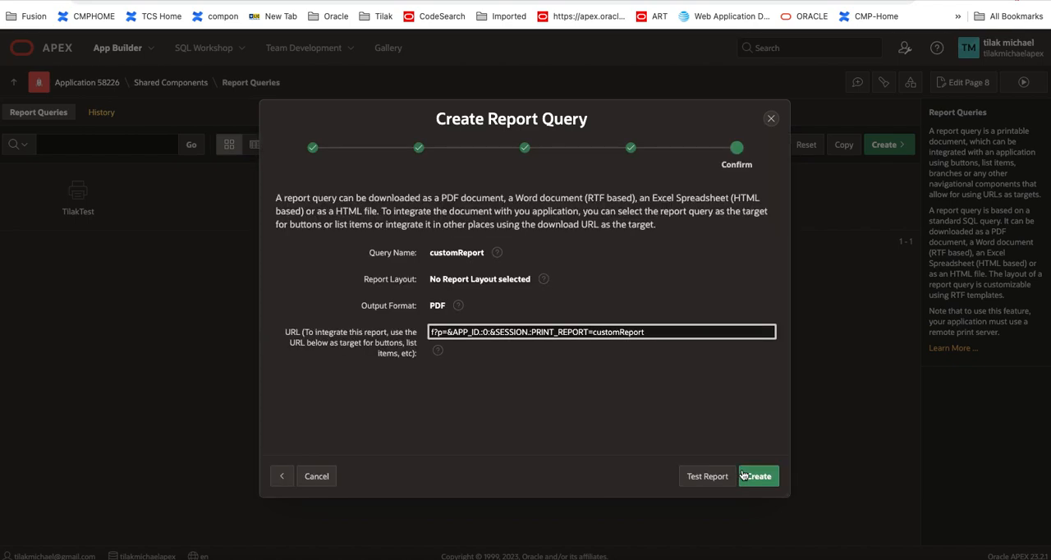
Step: Select the integration URL ending in PRINT_REPORT=customReport and create the report query
triple_click(661, 333)
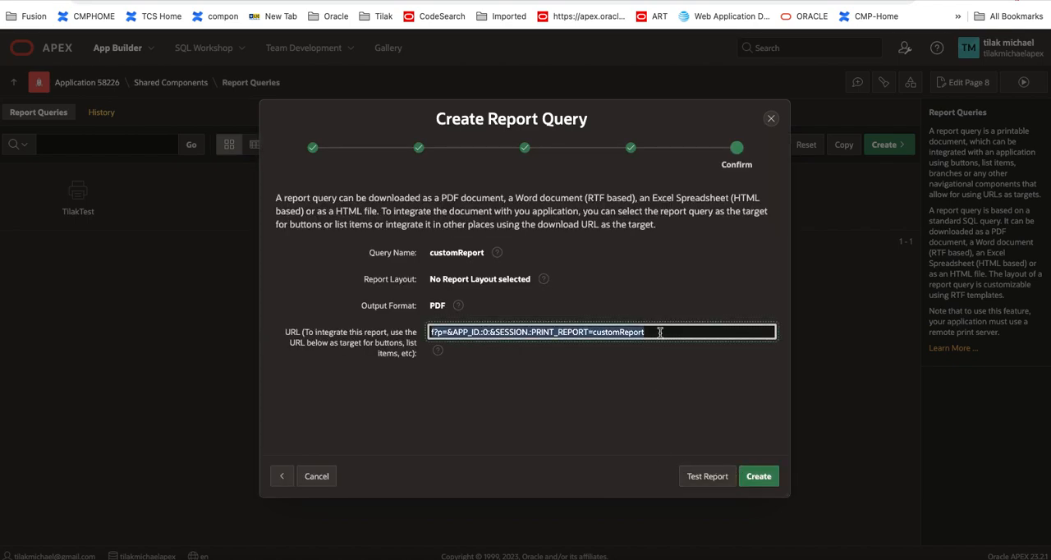
left_click(661, 333)
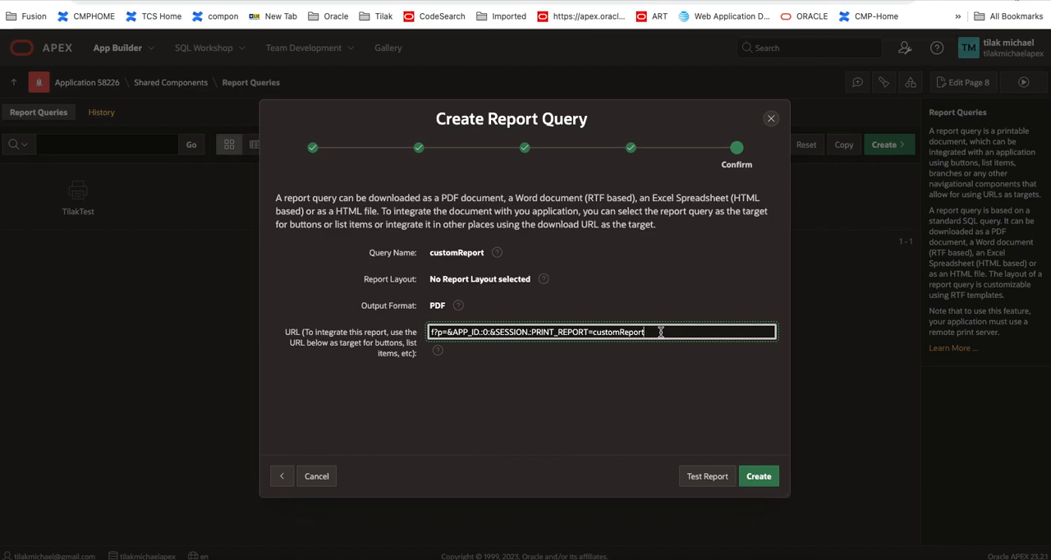
triple_click(661, 331)
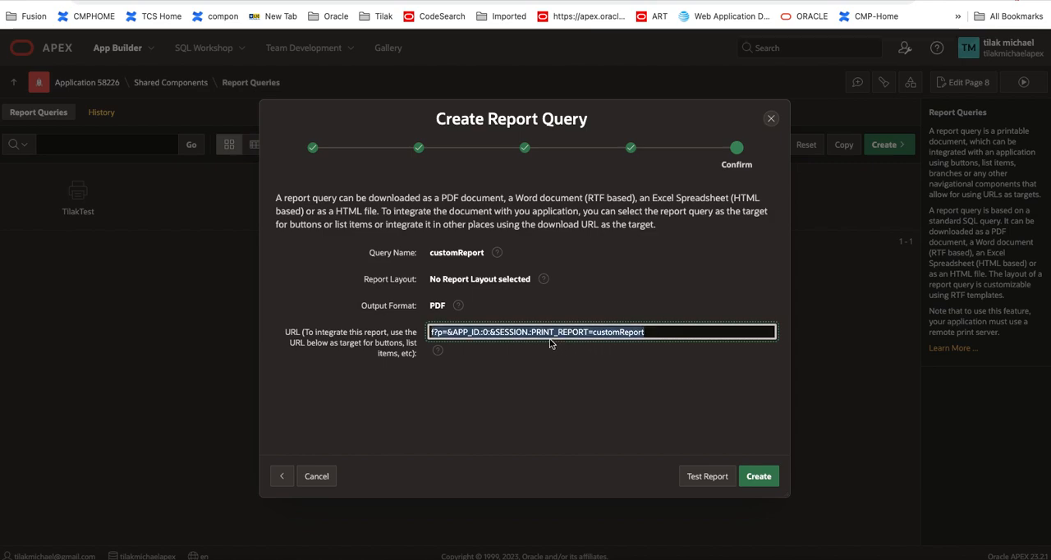
left_click(618, 332)
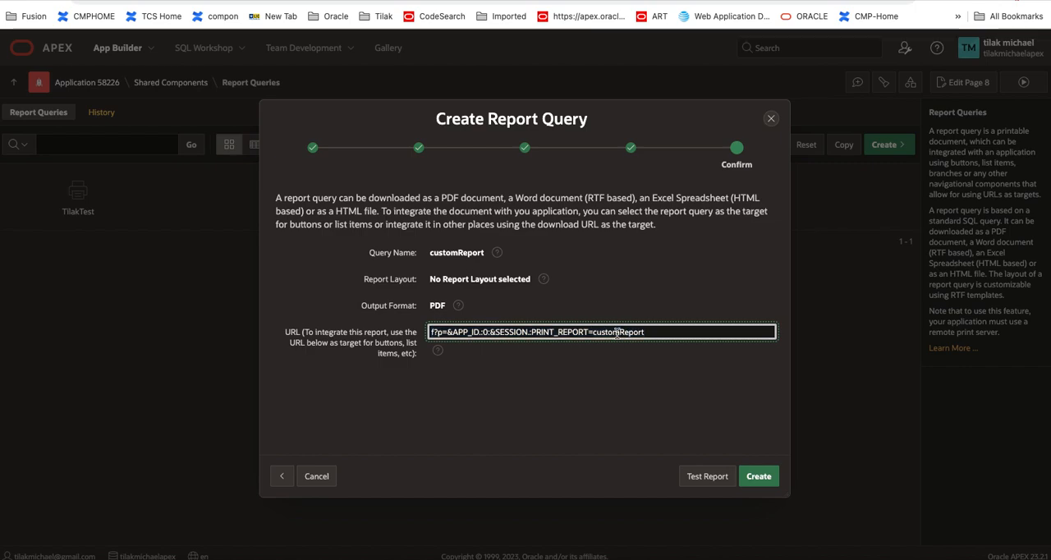
left_click_drag(653, 331, 411, 330)
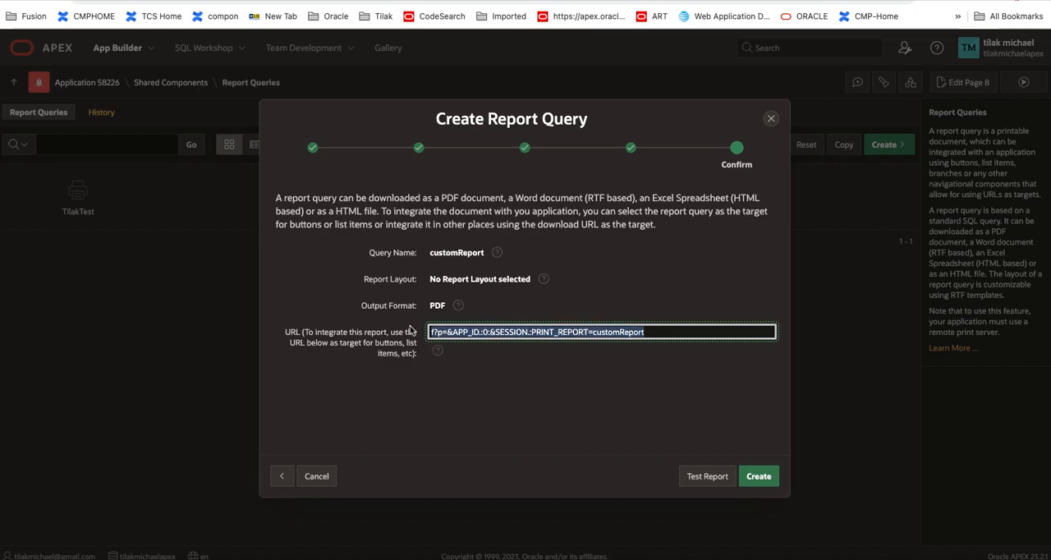
left_click(536, 330)
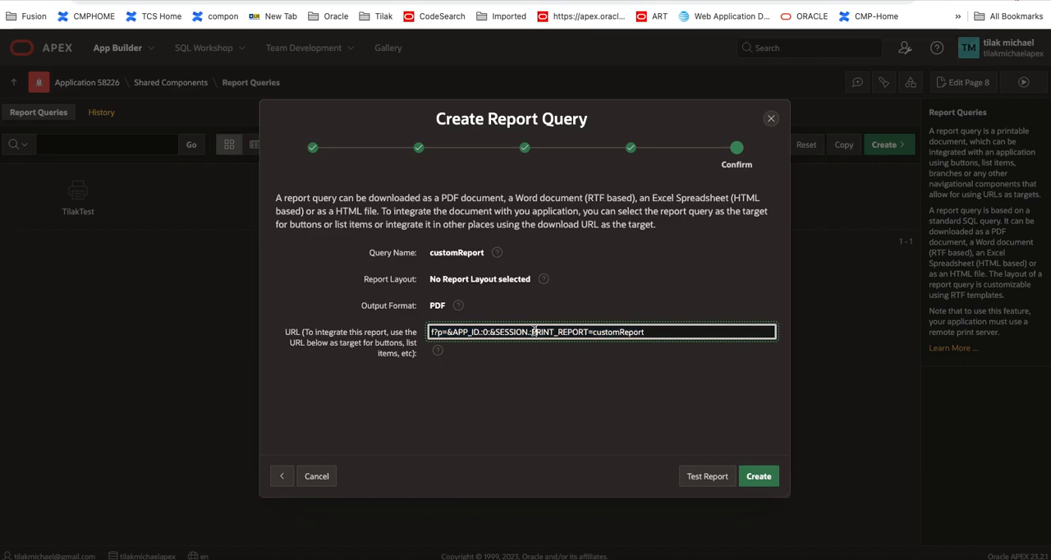
triple_click(634, 332)
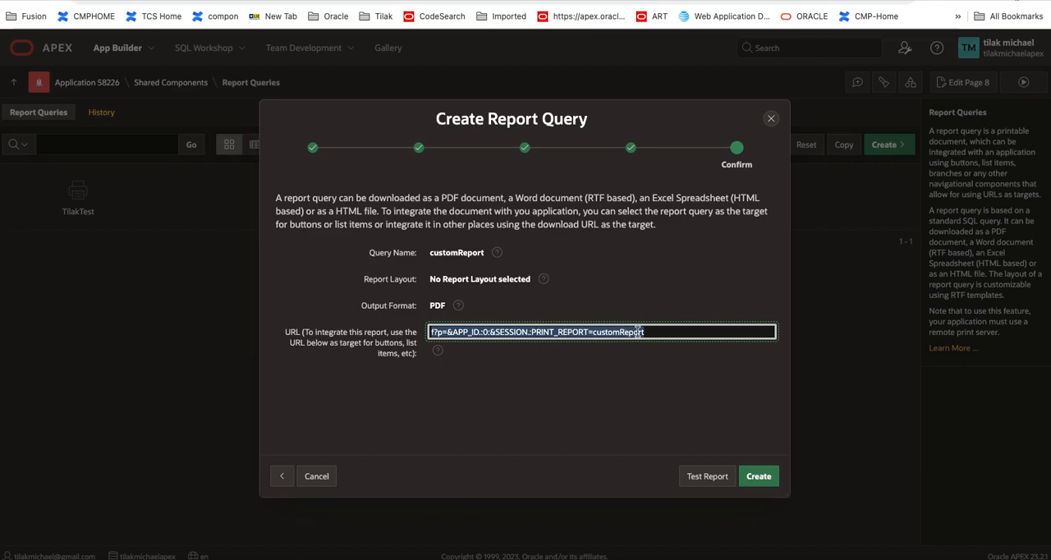
left_click_drag(663, 331, 402, 325)
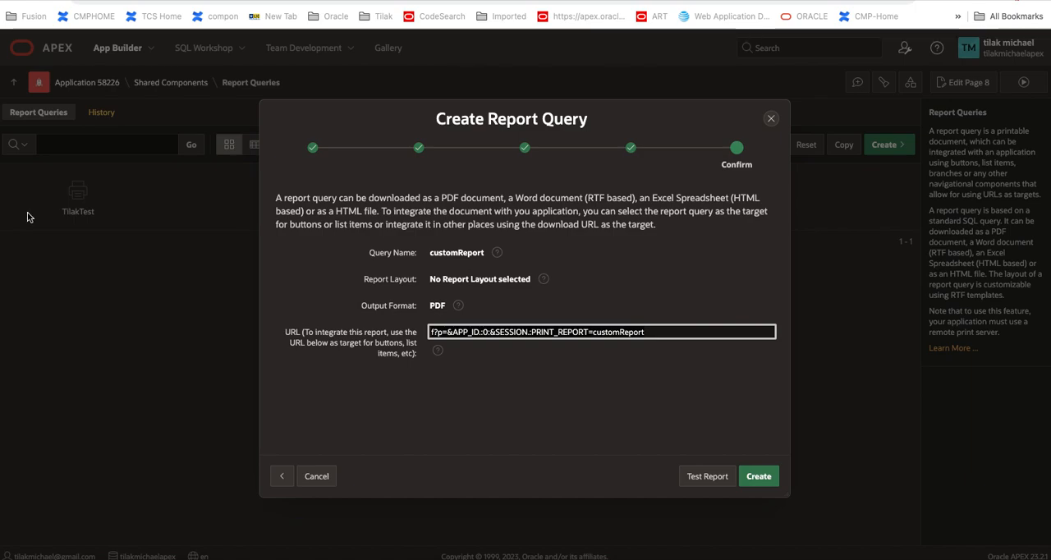
left_click(772, 481)
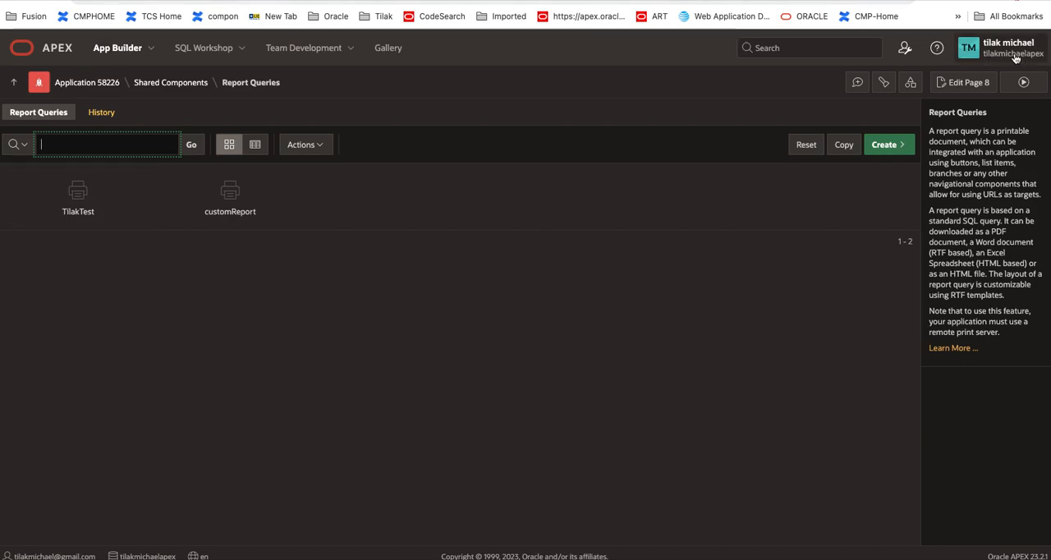
Step: Return to page 8 in Page Designer and create a button in the Breadcrumb region
left_click(967, 86)
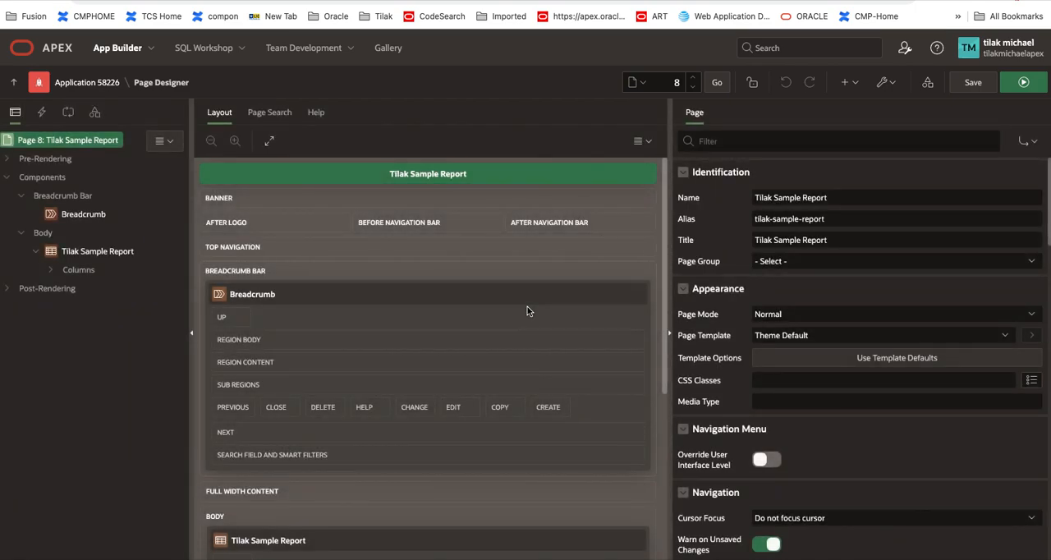
right_click(92, 217)
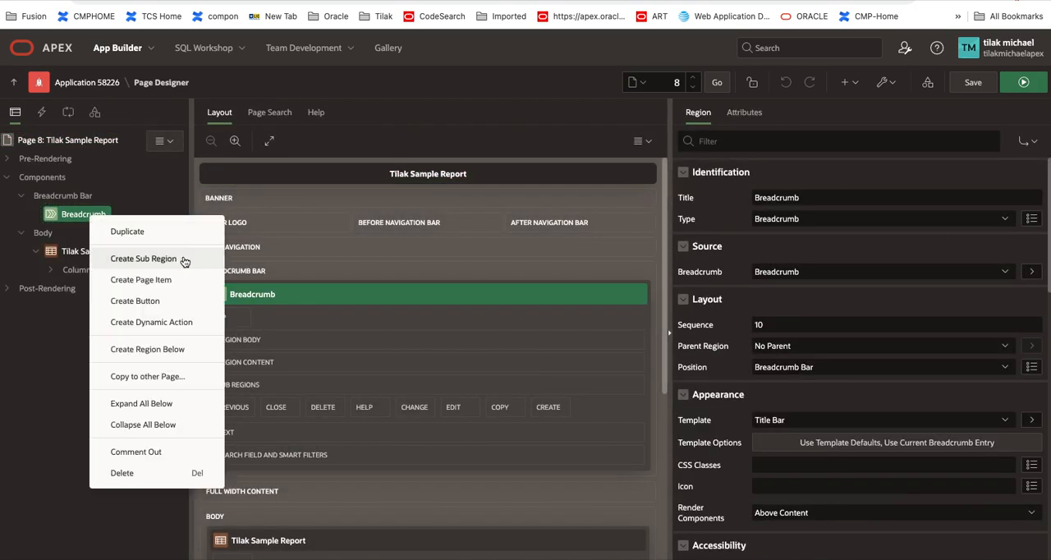
left_click(172, 299)
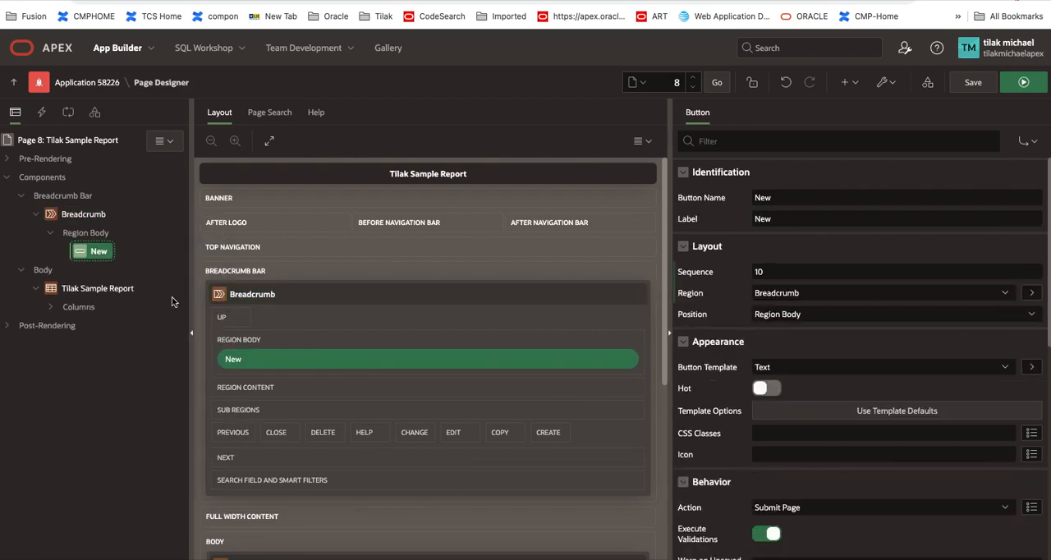
Step: Name the new breadcrumb button Print1 and set its label to Print 1
left_click(824, 198)
key("BackSpace")
key("BackSpace")
key("BackSpace")
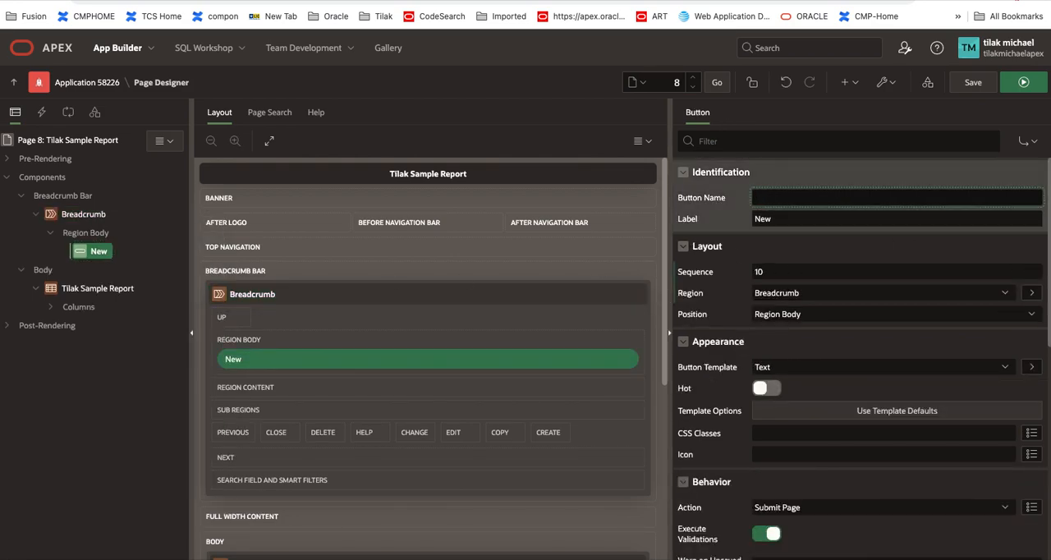
type("Print1")
key("Tab")
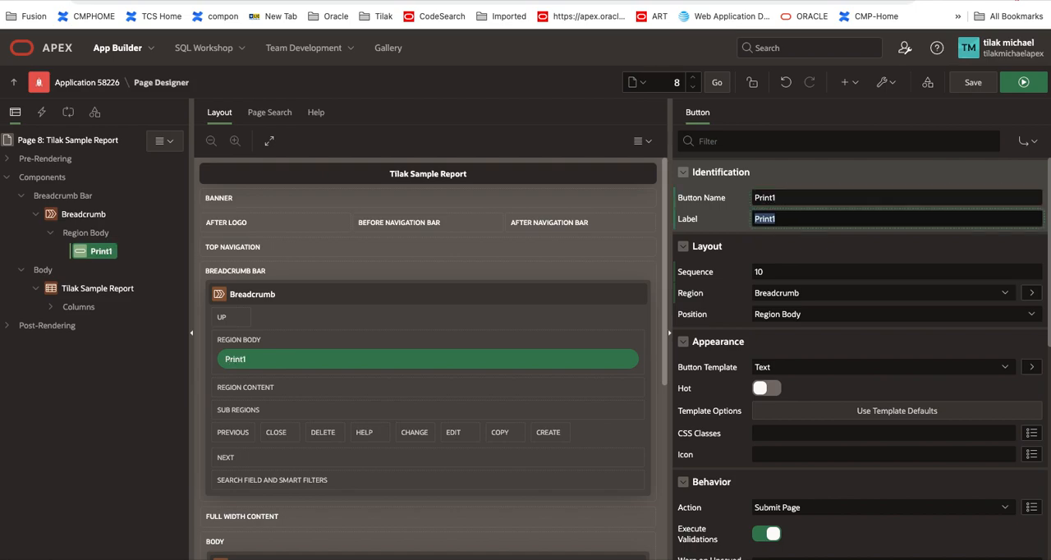
type("Print")
type(" I")
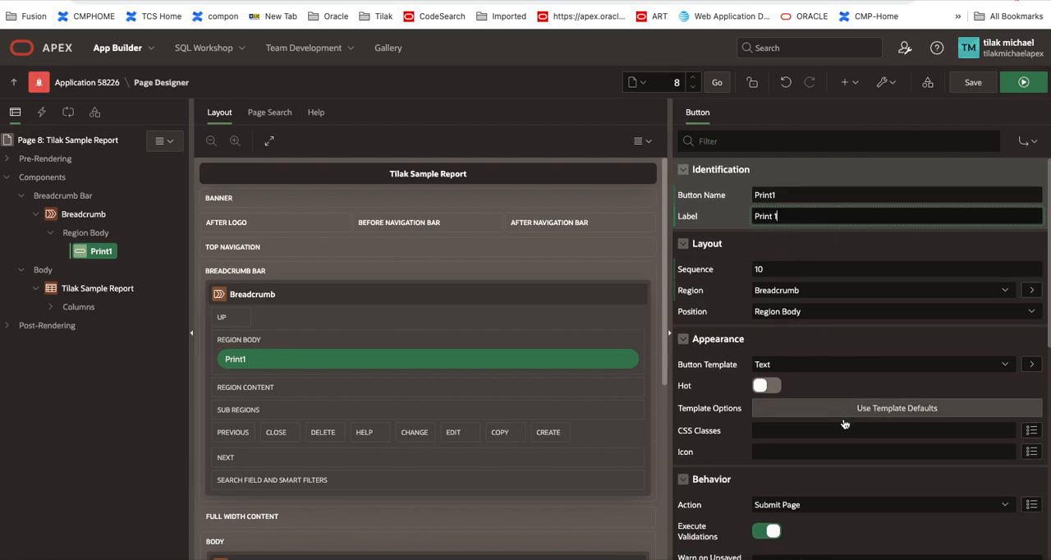
scroll(844, 423, "down", 3)
scroll(844, 423, "up", 3)
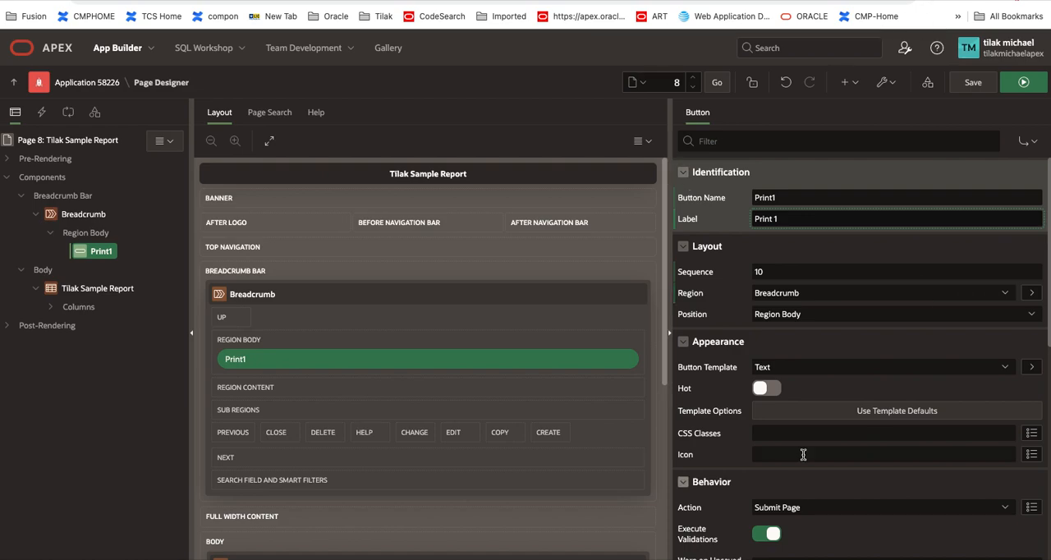
scroll(805, 457, "down", 10)
scroll(811, 455, "up", 10)
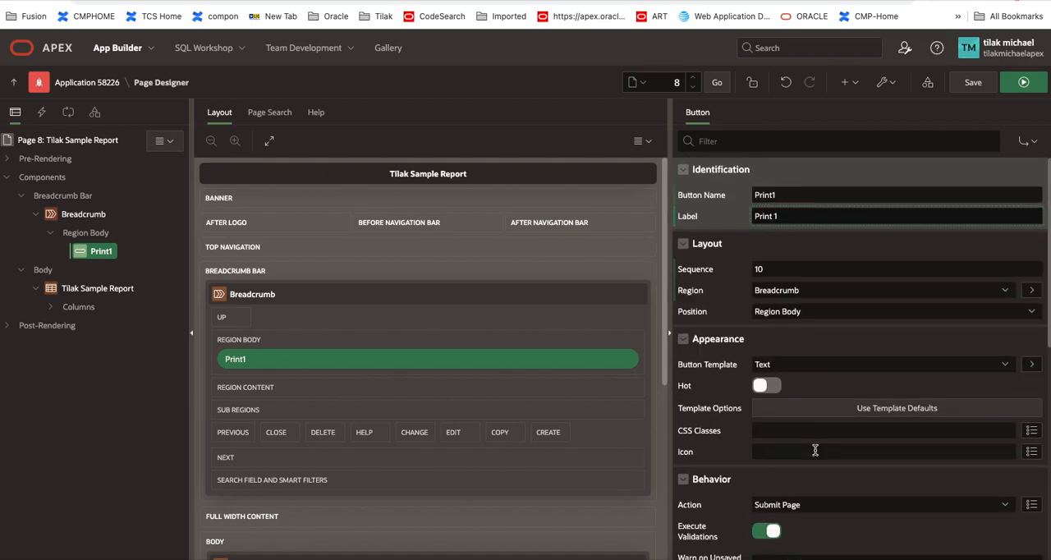
right_click(108, 255)
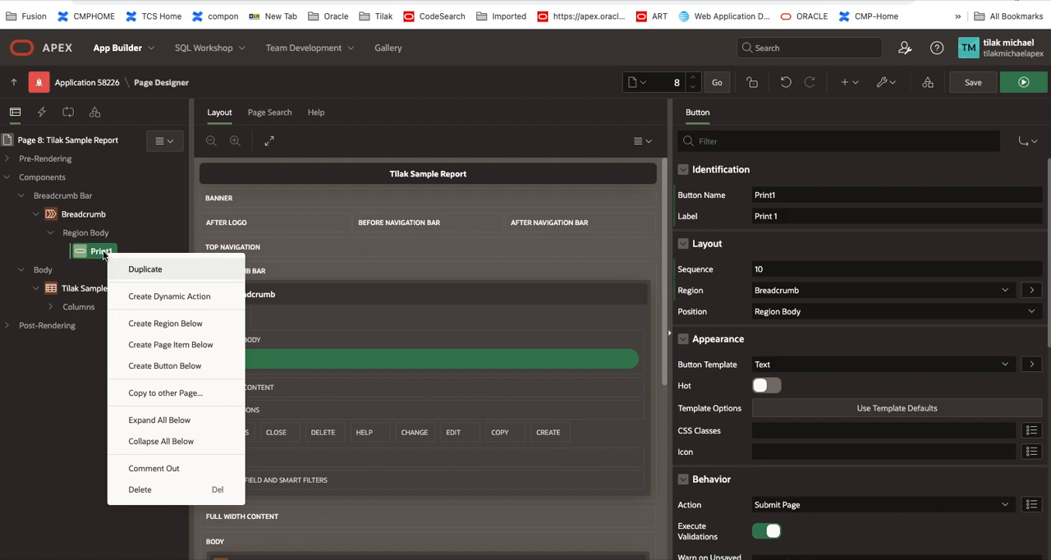
left_click(101, 254)
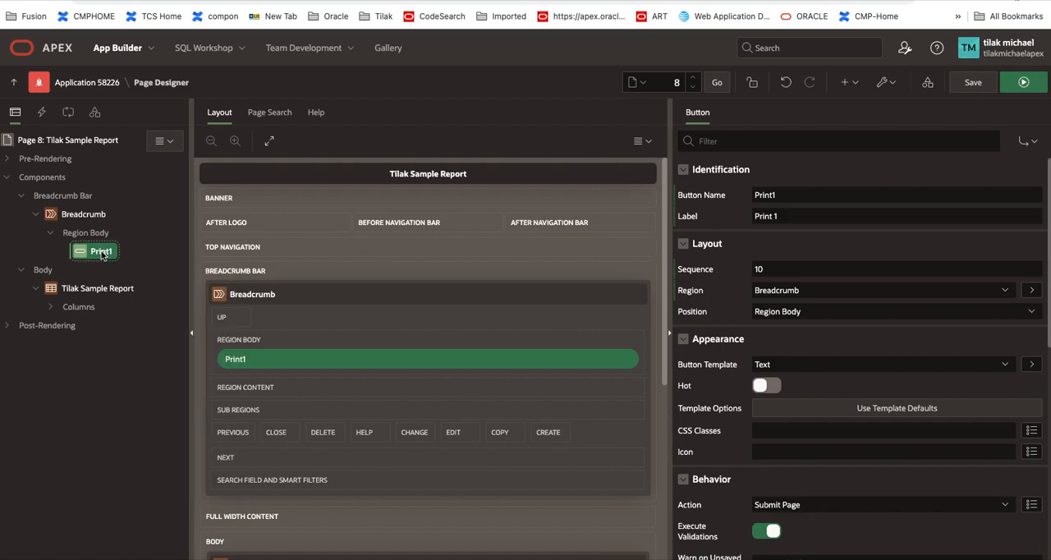
Step: Create an After Submit branch in the page's processing and name it printReport
left_click(68, 115)
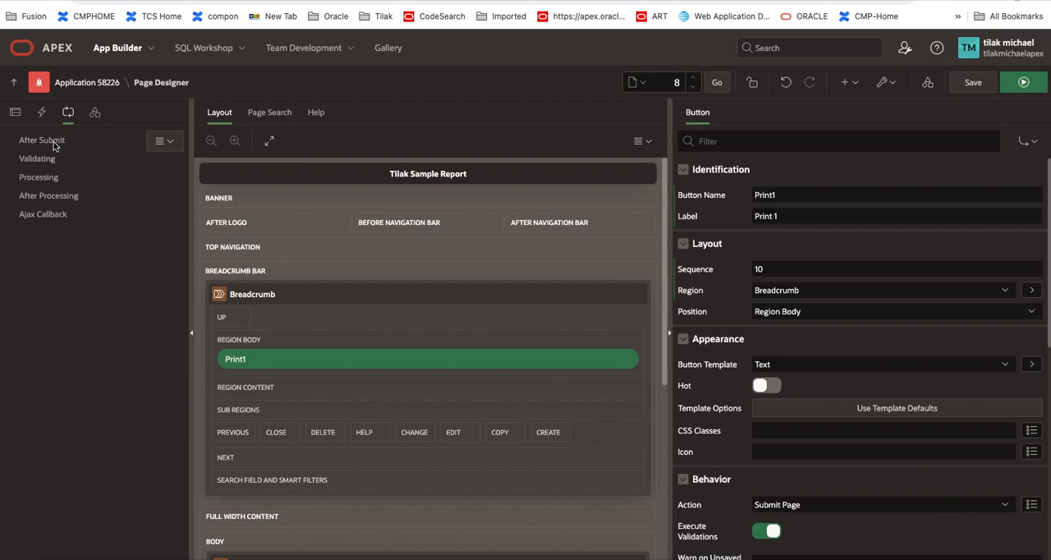
left_click(164, 143)
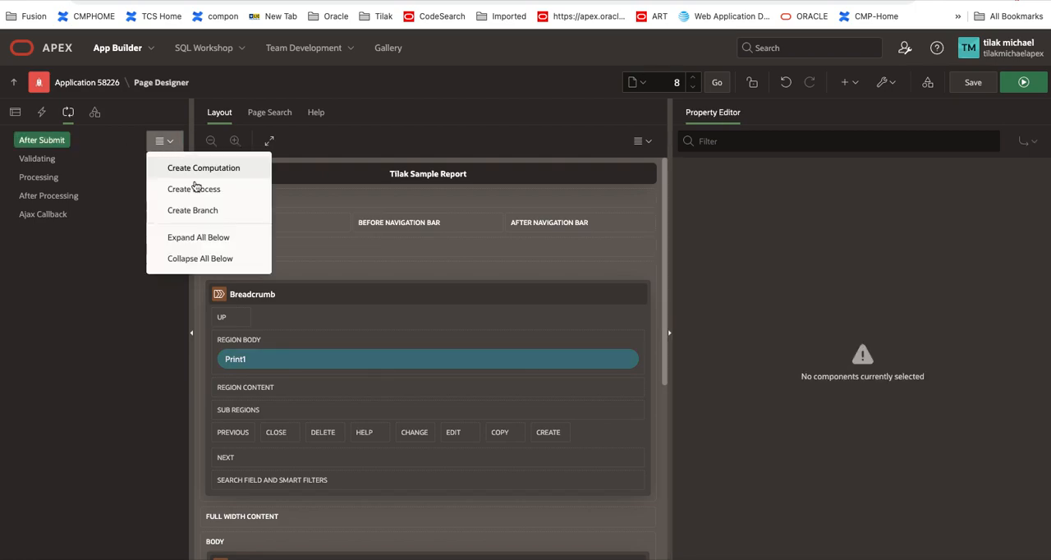
left_click(178, 209)
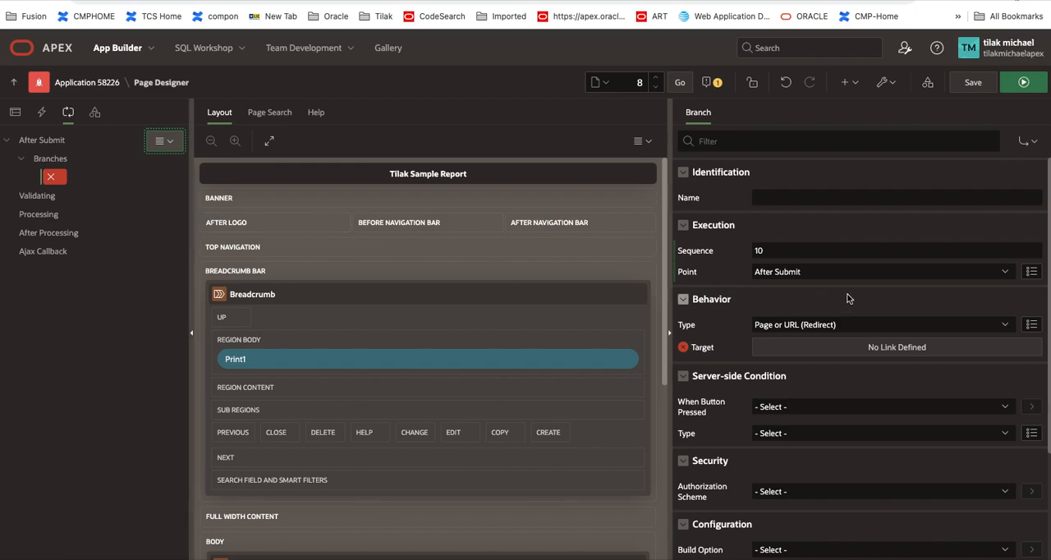
left_click(784, 196)
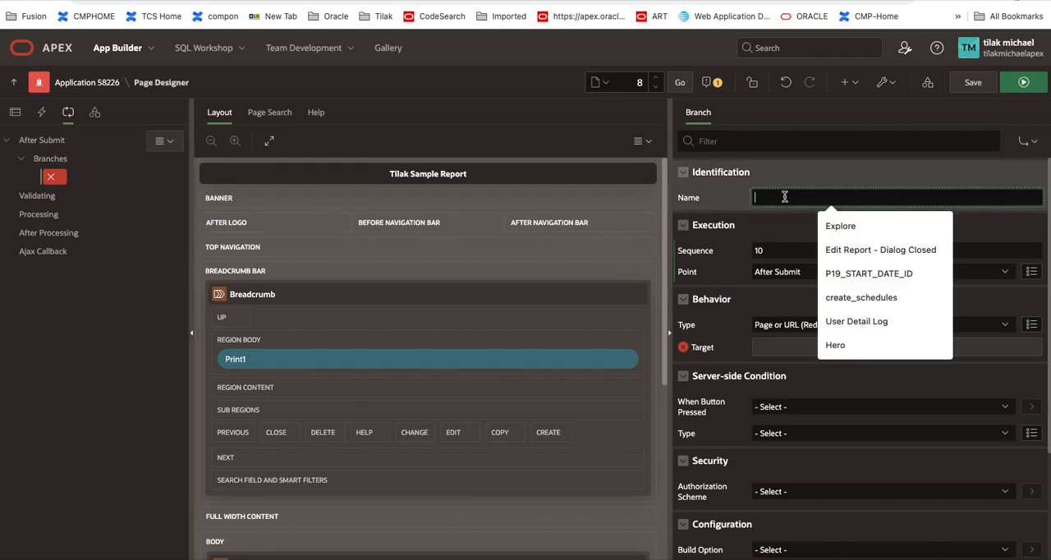
type("printReport")
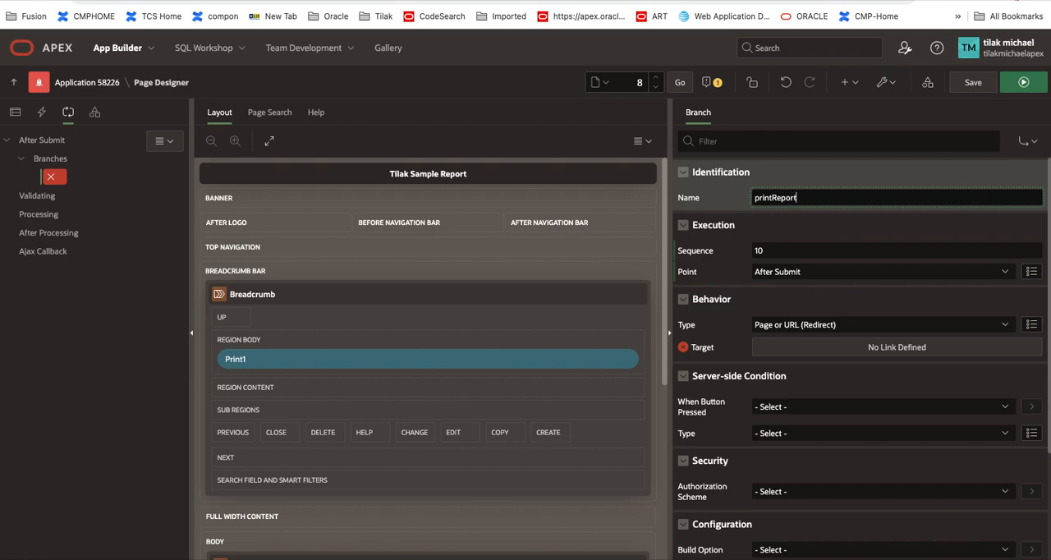
Step: Point the printReport branch's redirect target to page 0 of this application with the request PRINT_REPORT=customReport
scroll(855, 418, "down", 1)
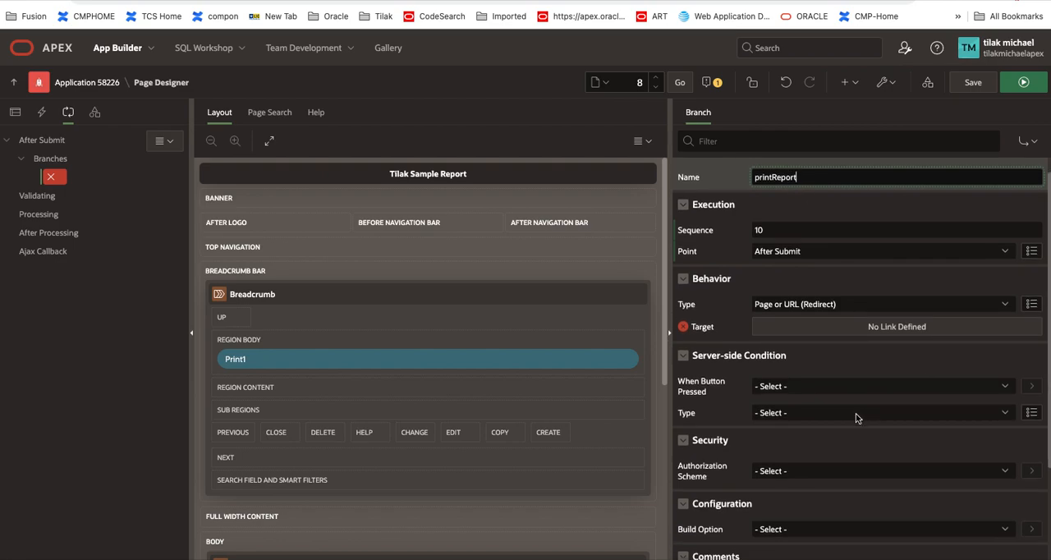
scroll(857, 418, "down", 1)
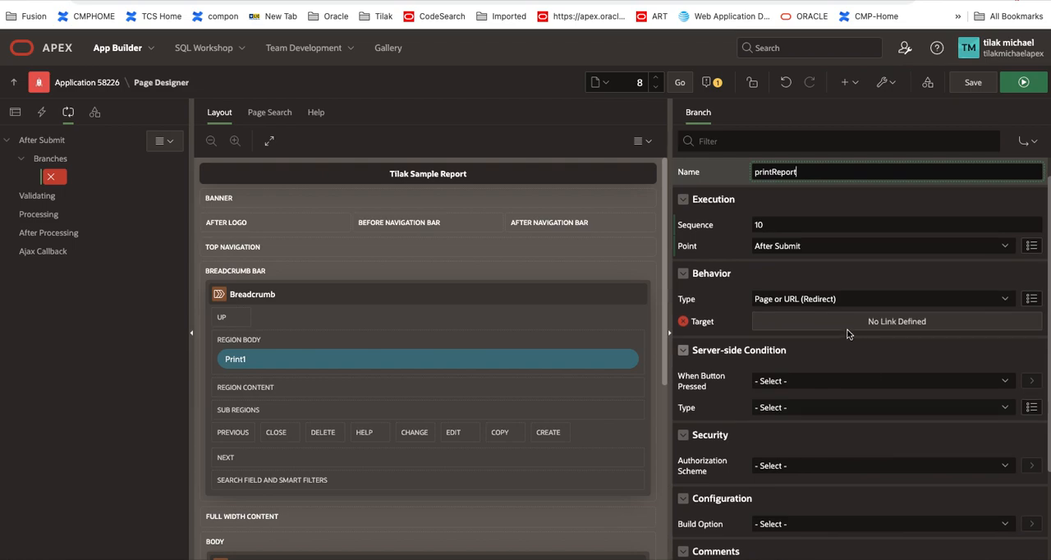
left_click(831, 300)
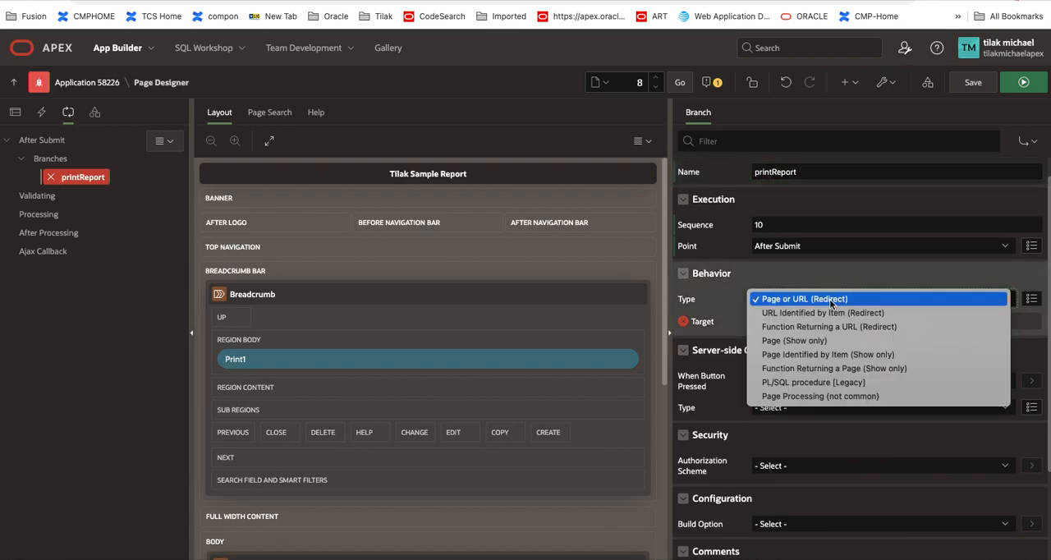
left_click(831, 300)
left_click(835, 321)
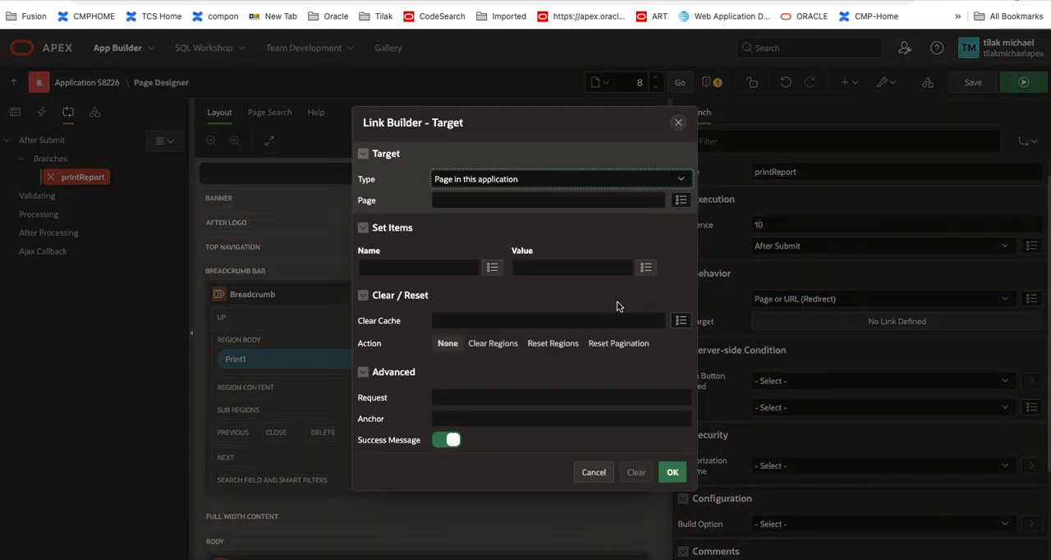
left_click(472, 204)
type("0")
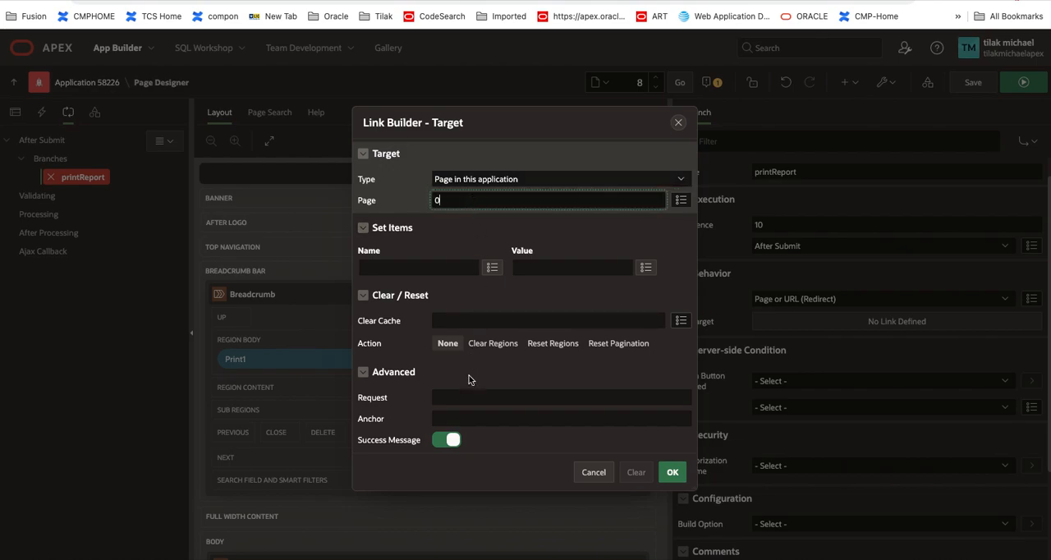
left_click(472, 397)
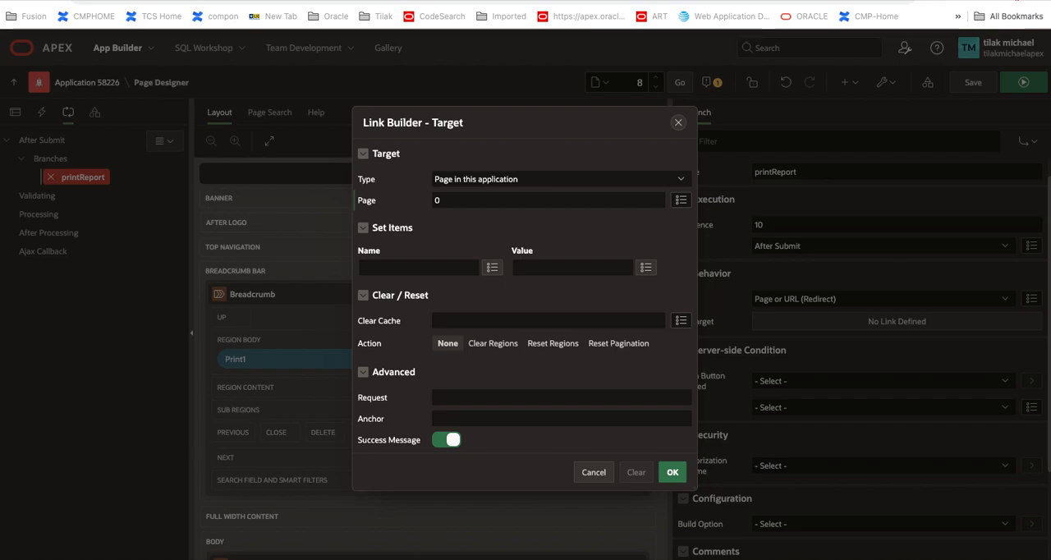
left_click(470, 400)
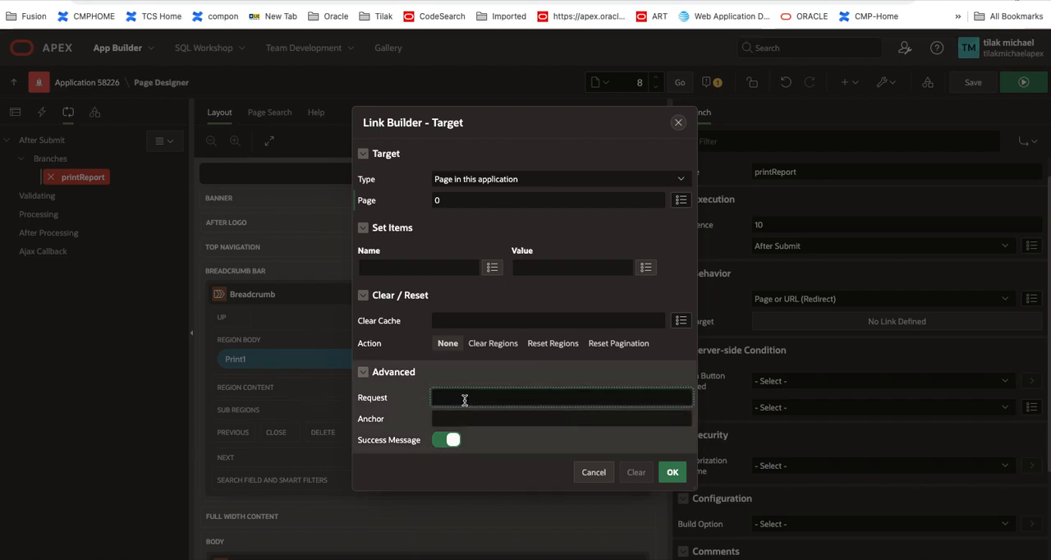
type("PRINT_REPORT=customReport")
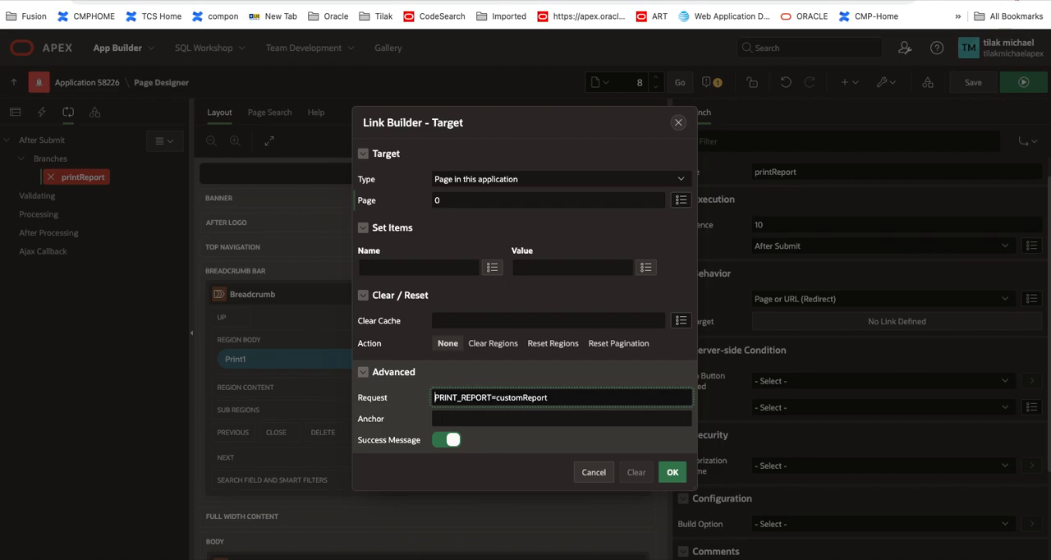
left_click(671, 475)
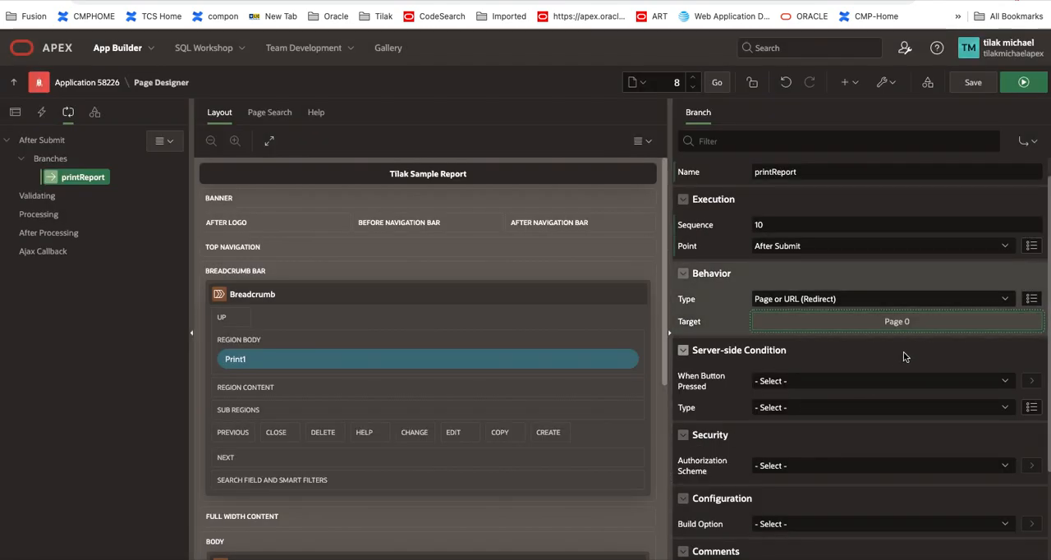
Step: Make the printReport branch run only when the Print1 button is pressed, and save the page
left_click(821, 383)
left_click(812, 394)
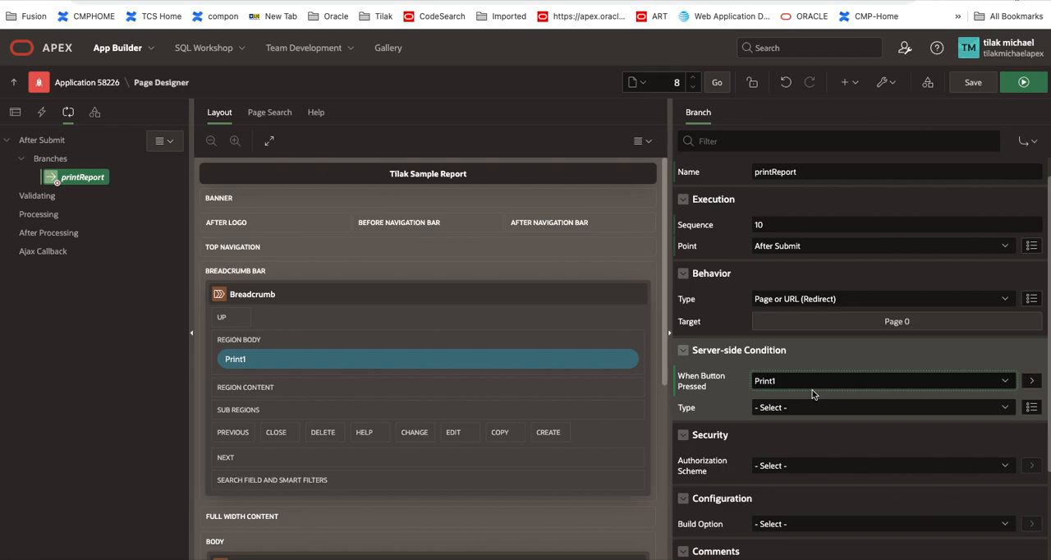
left_click(972, 82)
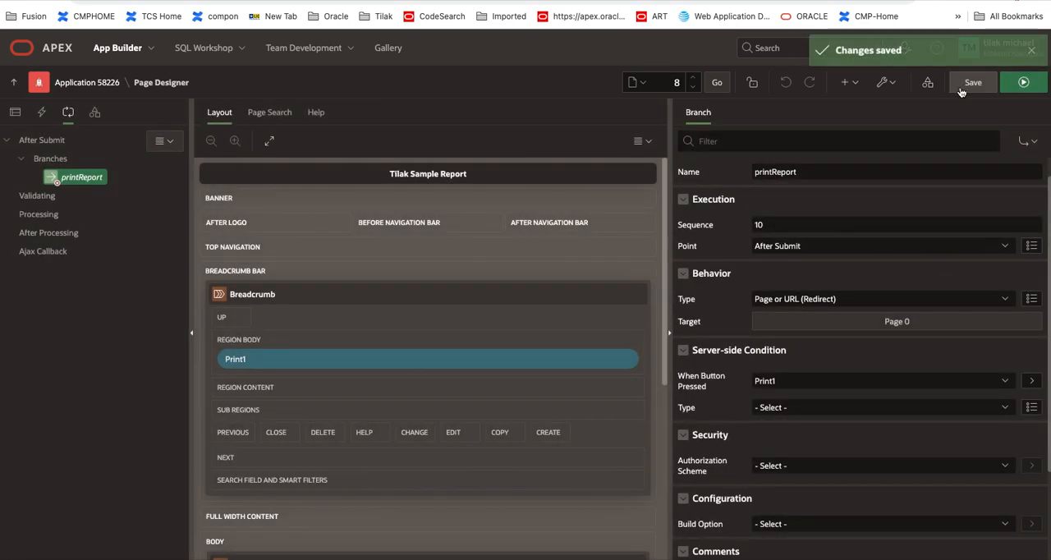
left_click(82, 178)
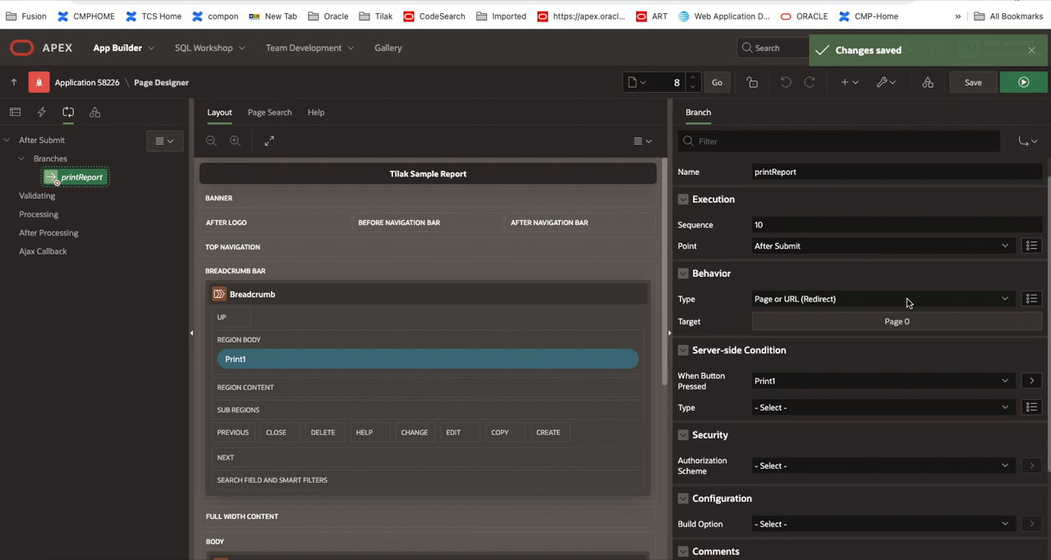
scroll(907, 303, "down", 1)
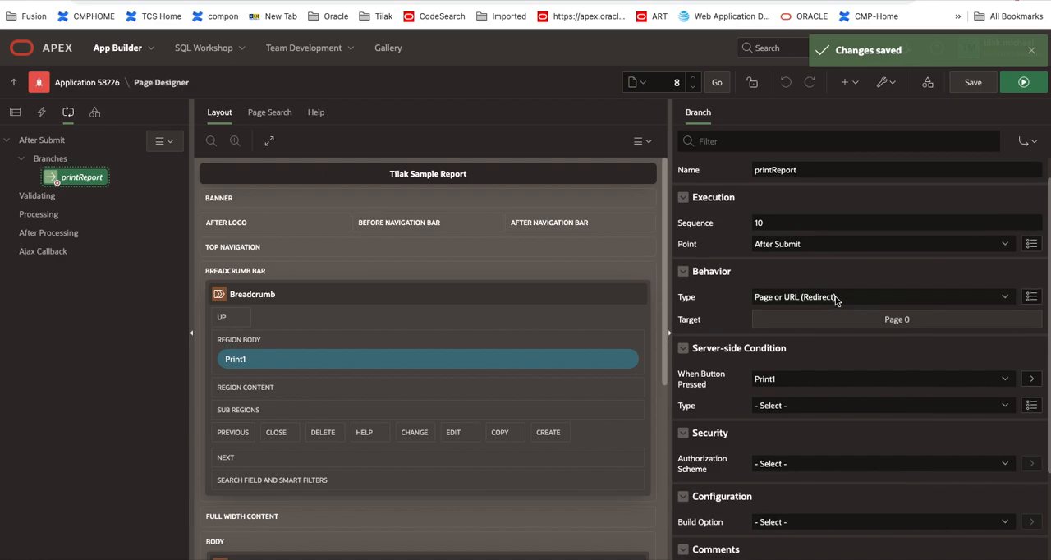
scroll(836, 301, "up", 1)
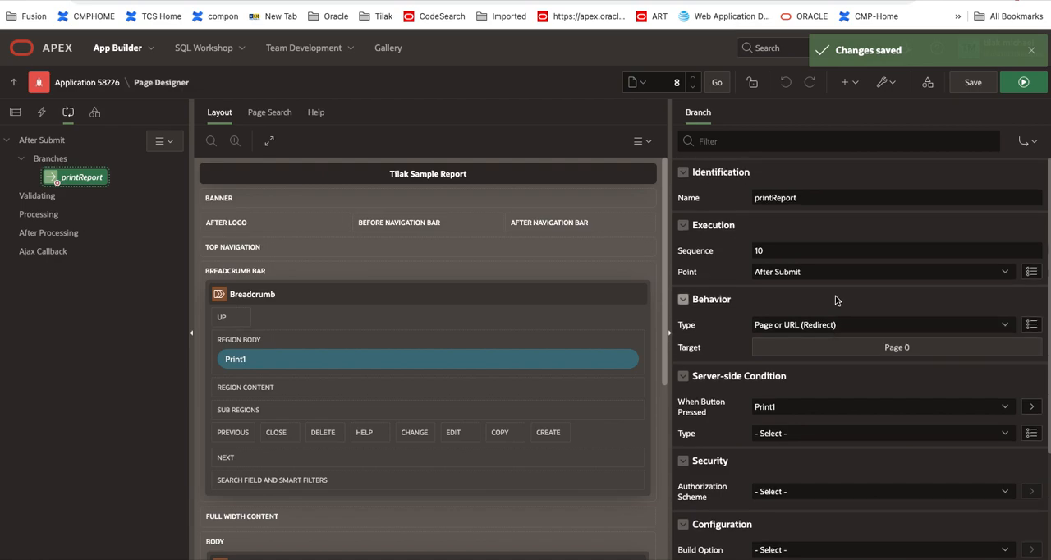
Step: Change the Print1 button's position in the Breadcrumb region to Next, then save and run the page
left_click(15, 114)
left_click(99, 253)
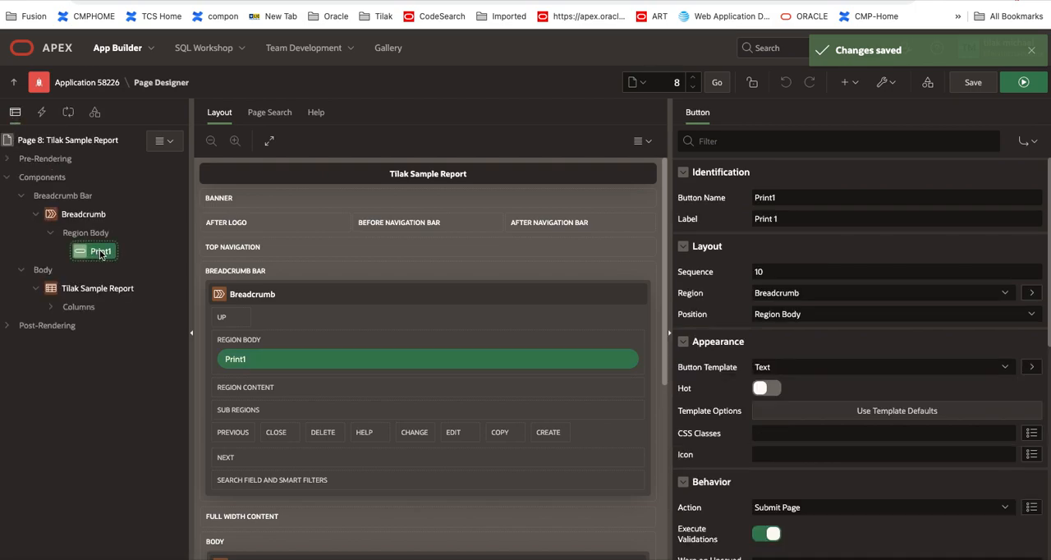
left_click(828, 317)
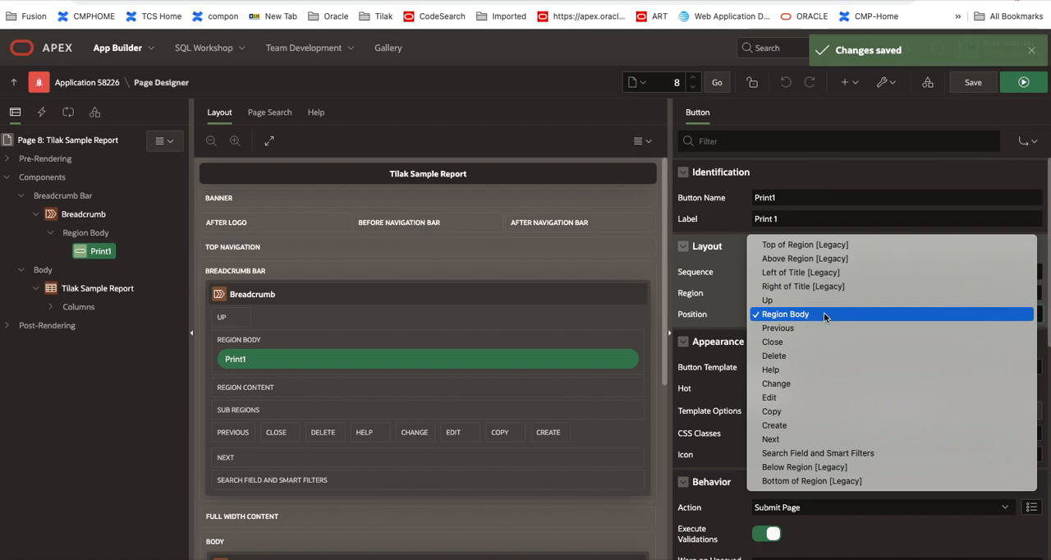
left_click(811, 441)
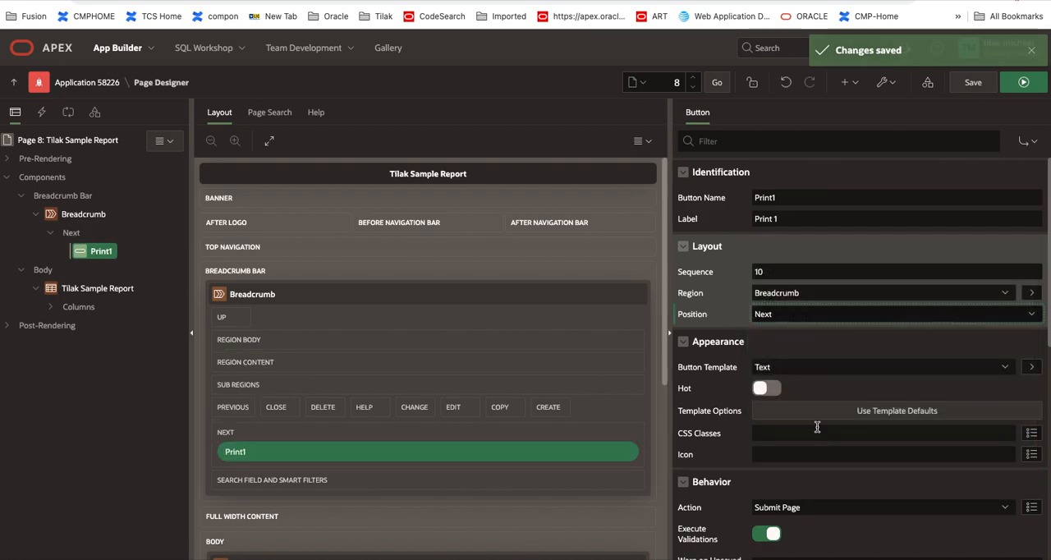
left_click(969, 84)
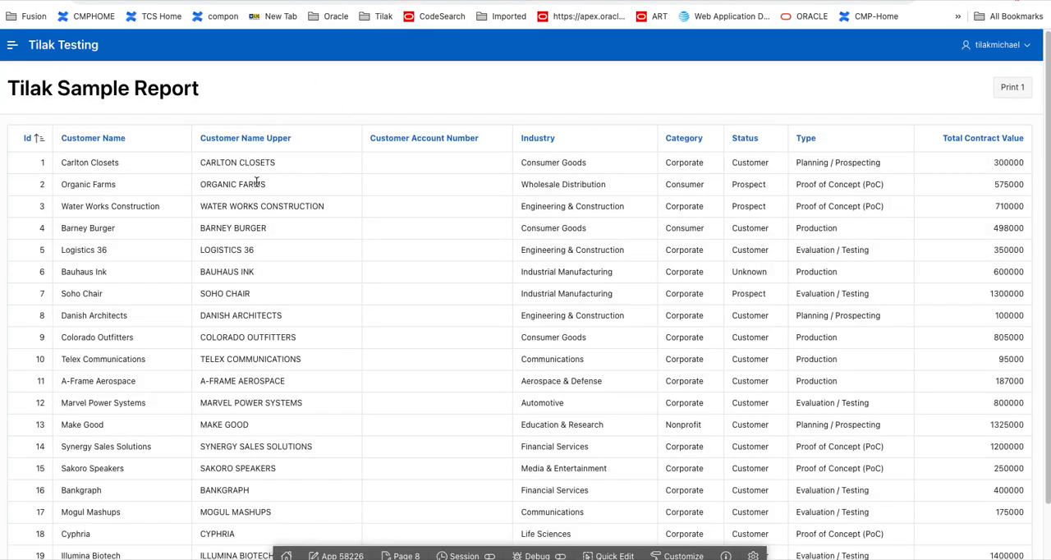
Step: Test the Print 1 button by opening the downloaded customreport.pdf, and return to page 8 in Page Designer
left_click(1013, 94)
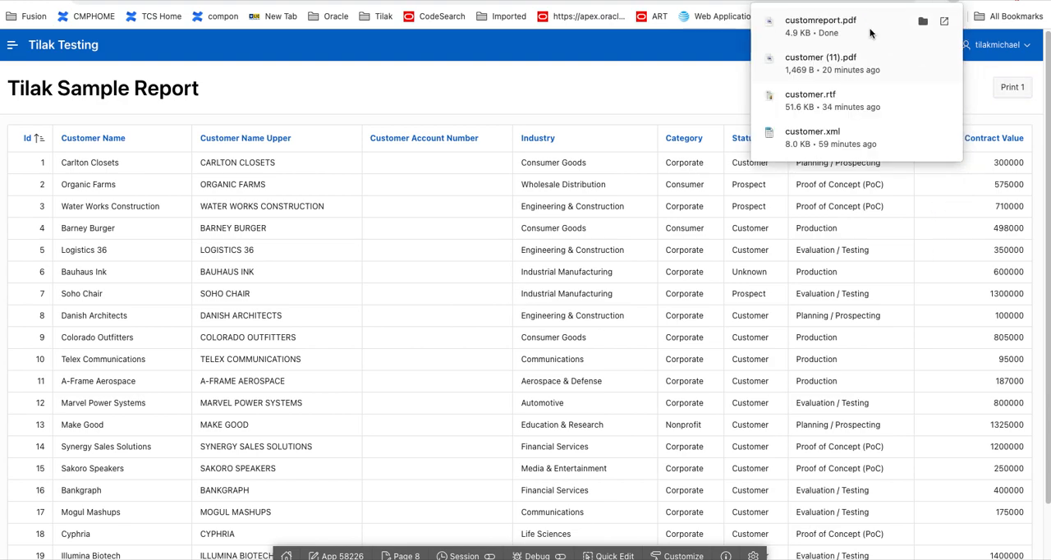
left_click(813, 27)
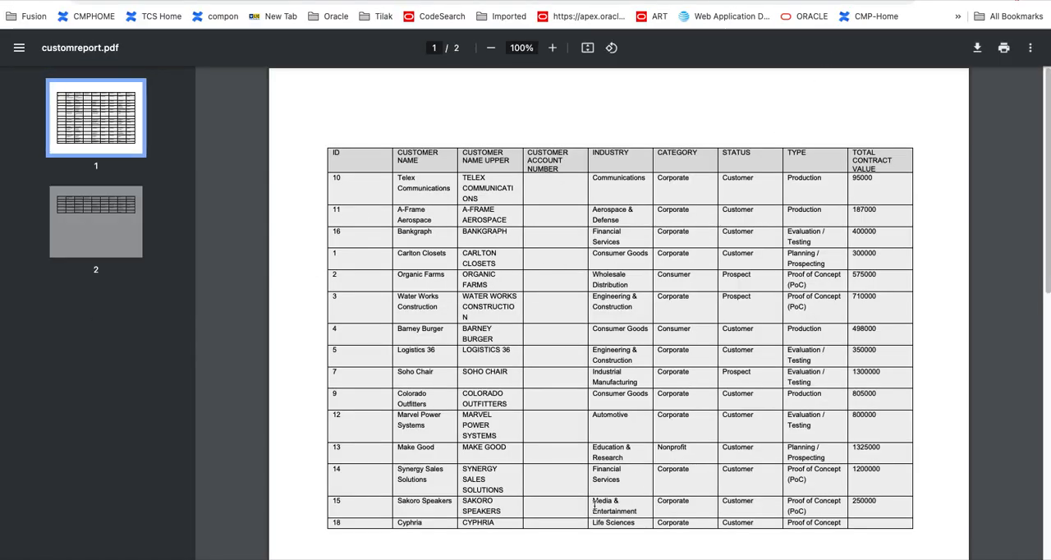
scroll(548, 344, "down", 7)
scroll(543, 327, "up", 7)
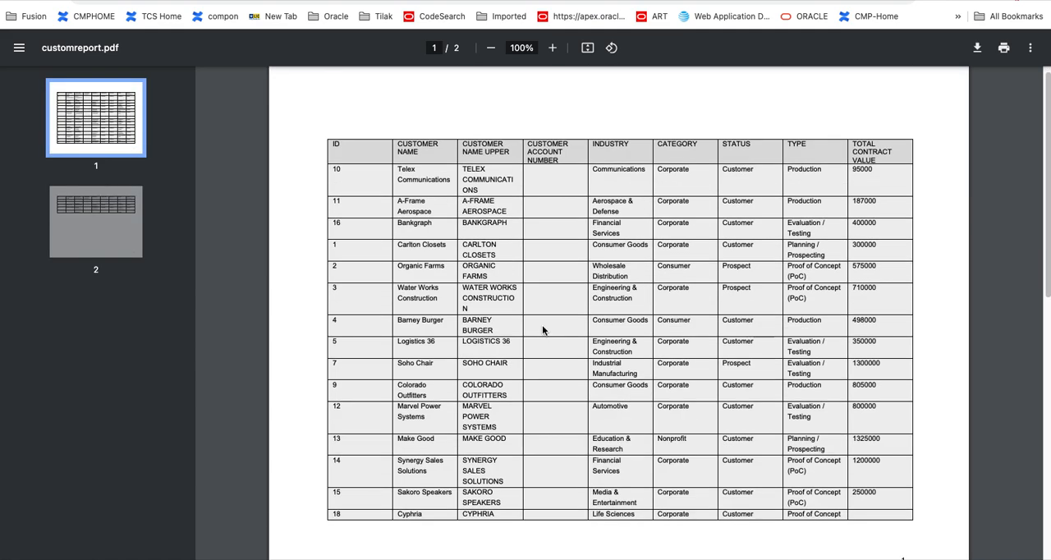
scroll(542, 331, "up", 1)
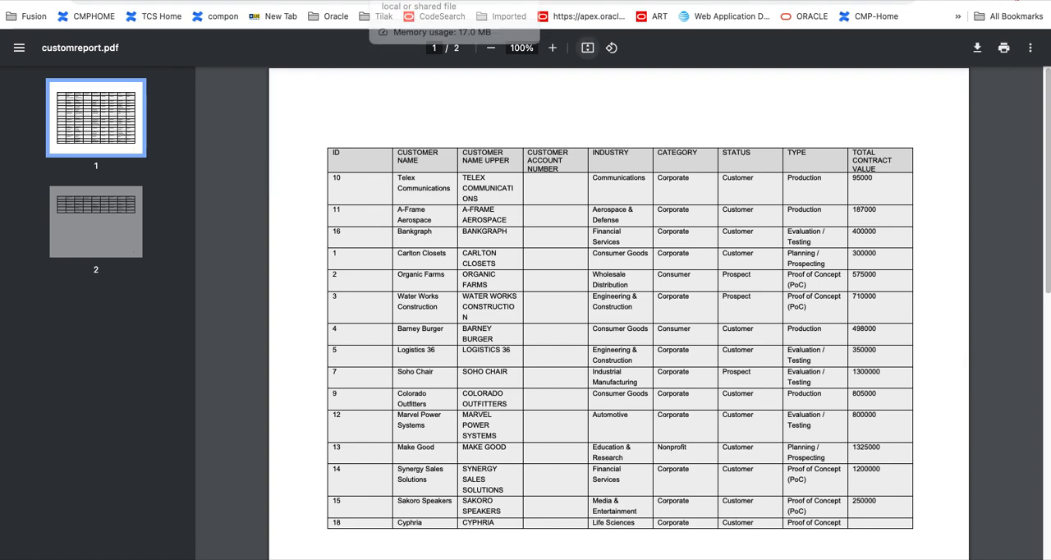
left_click(436, 2)
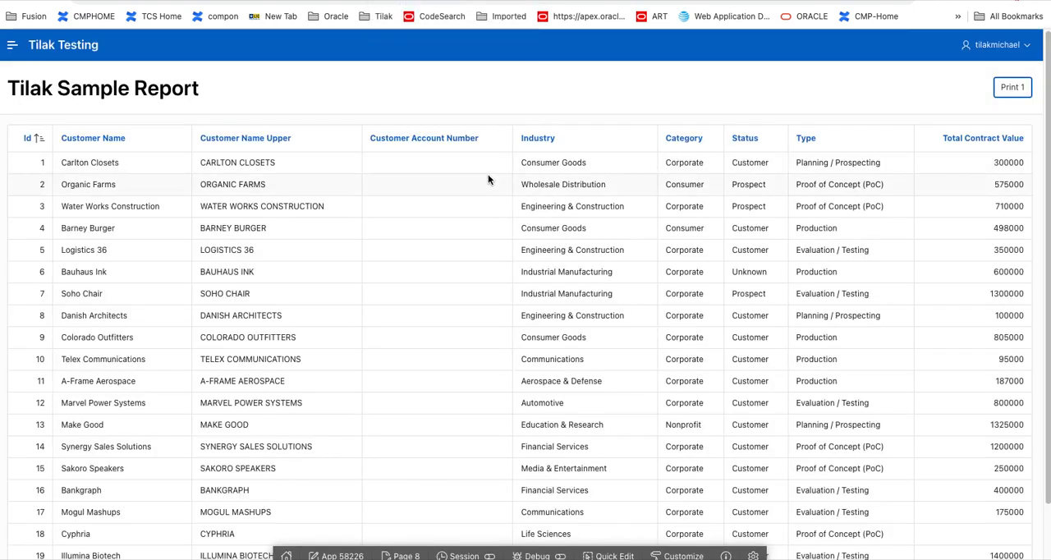
key("ctrl+shift+Tab")
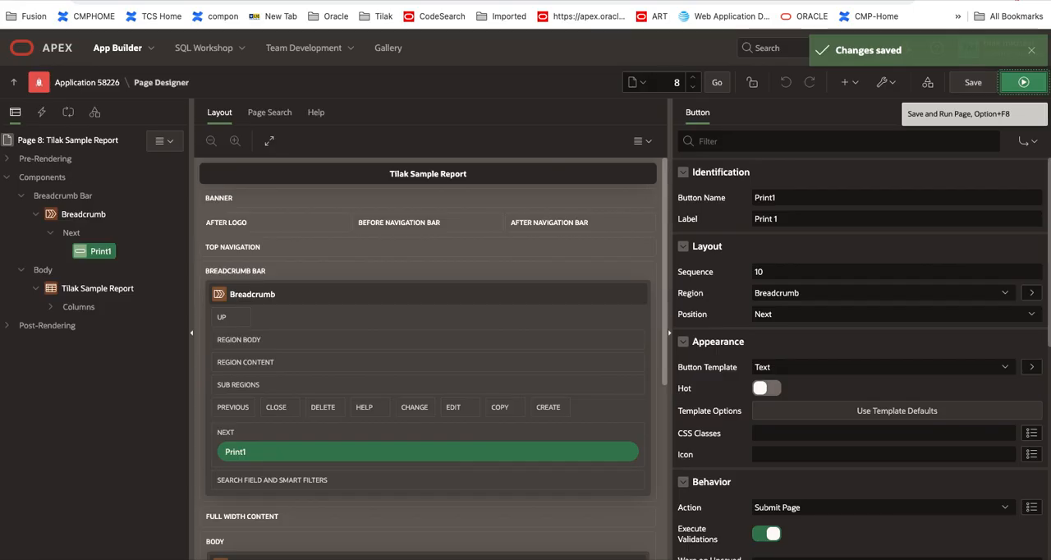
right_click(81, 244)
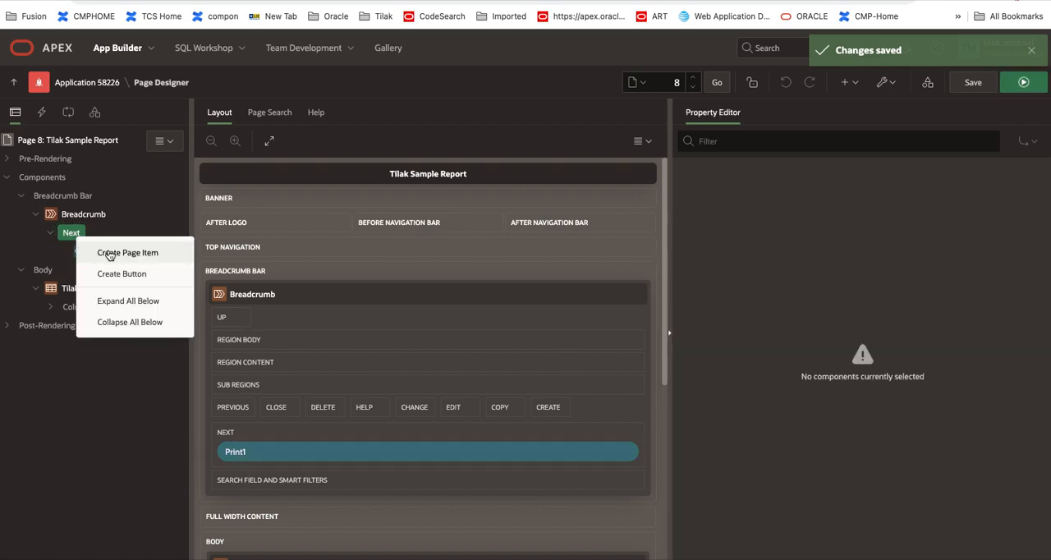
left_click(110, 254)
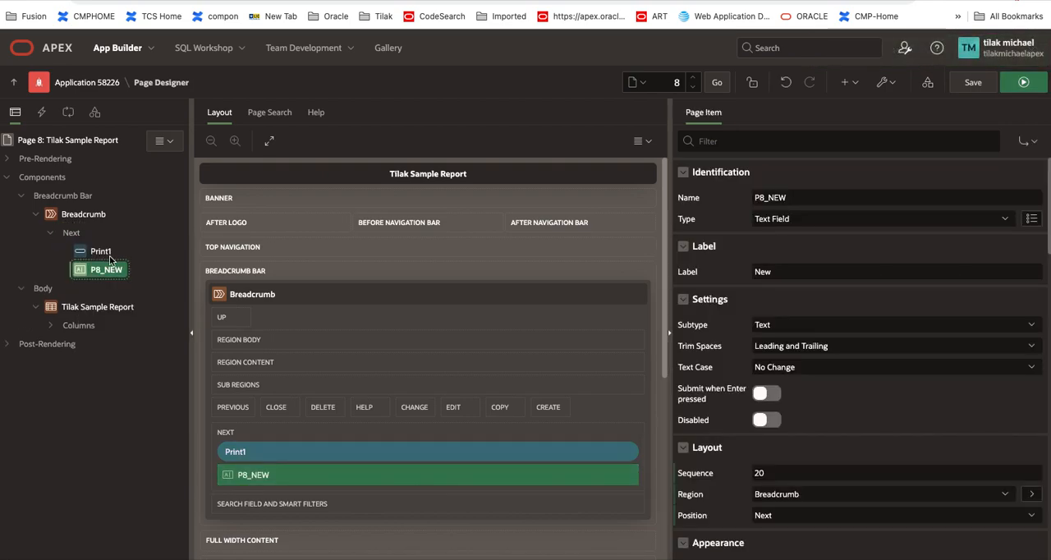
left_click_drag(807, 202, 702, 191)
type("PRINT2")
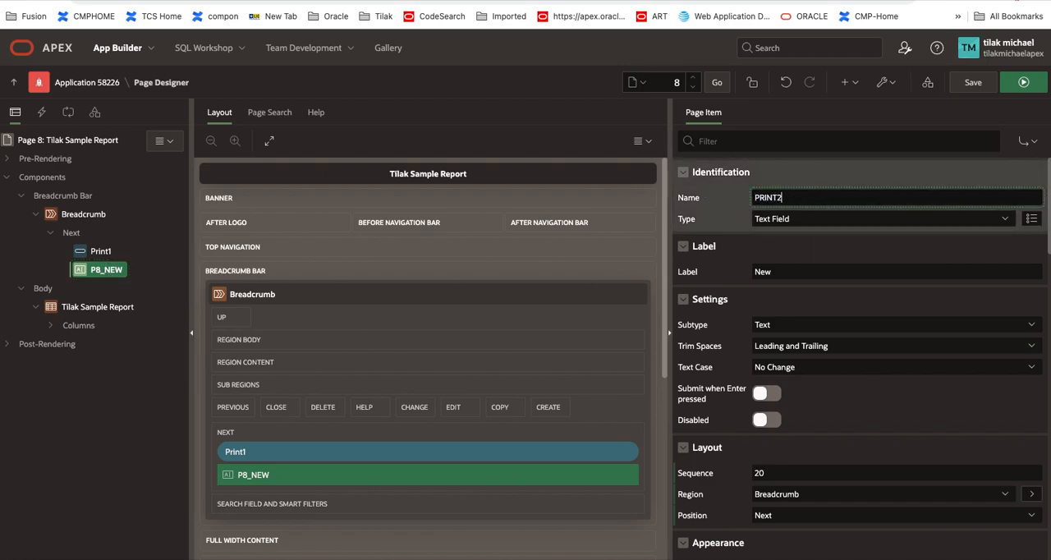
key("Tab")
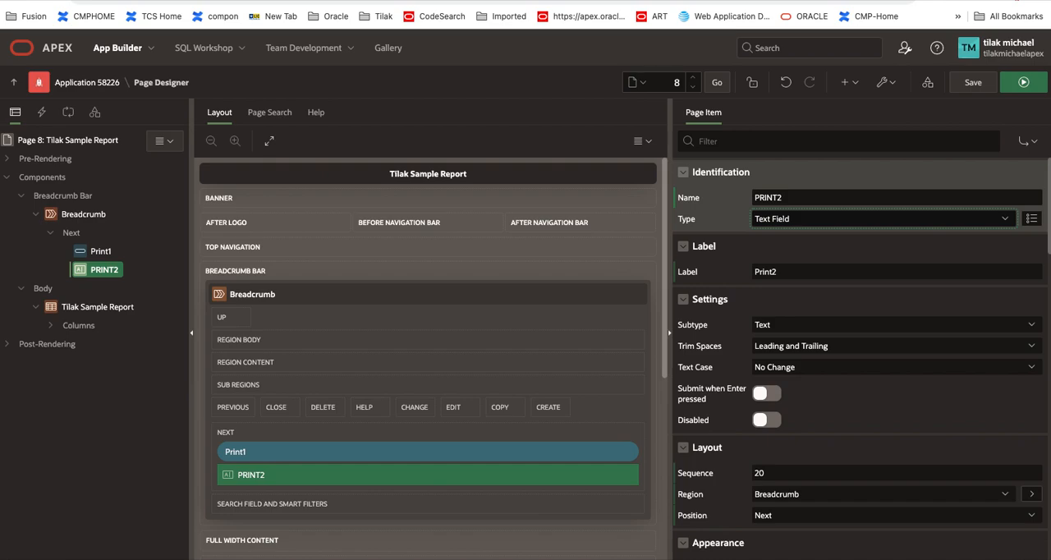
left_click(811, 221)
left_click(808, 220)
right_click(109, 273)
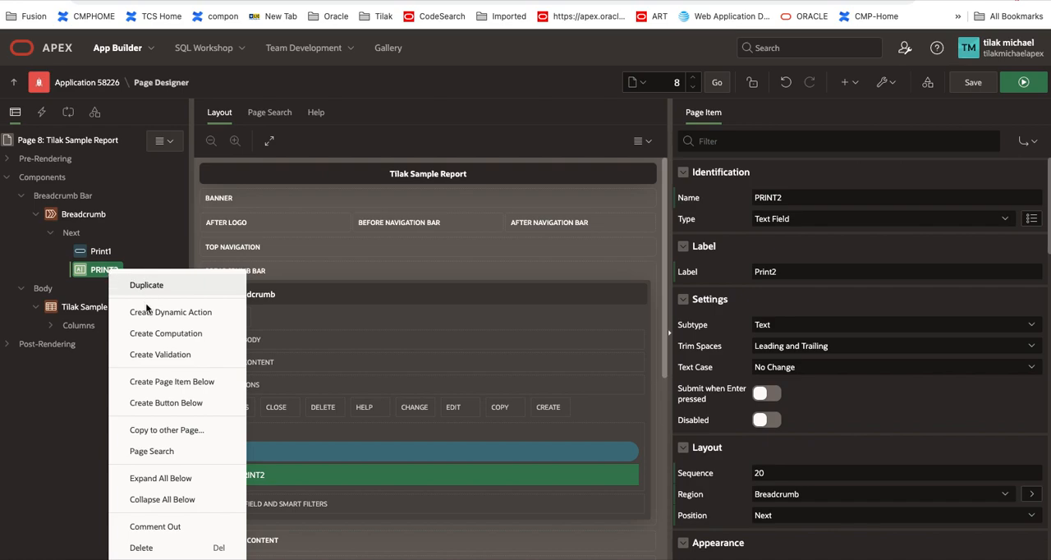
left_click(172, 547)
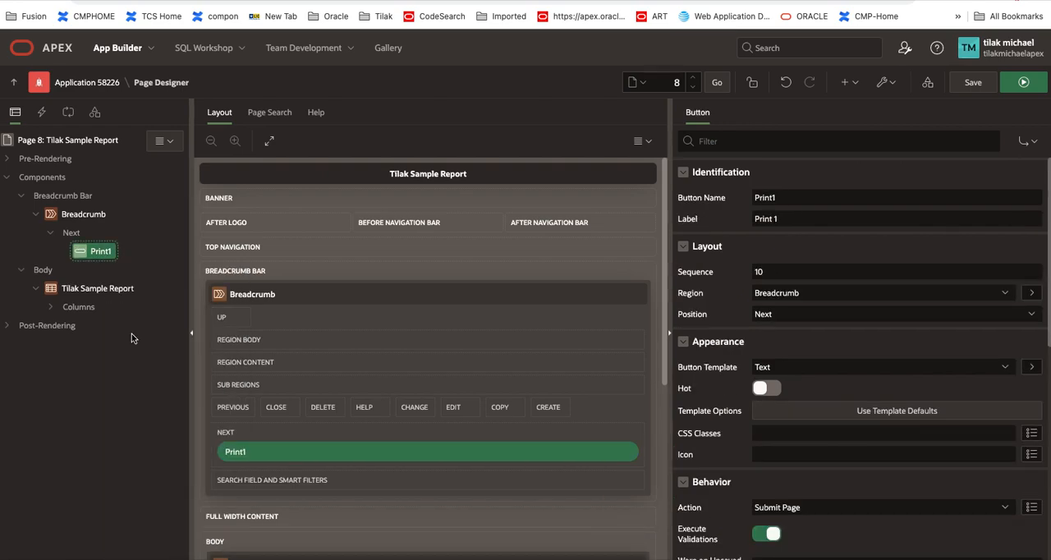
Step: Create a second button in the Breadcrumb's Next position named Print2 with the label Print 2, and save the page
right_click(73, 238)
left_click(123, 271)
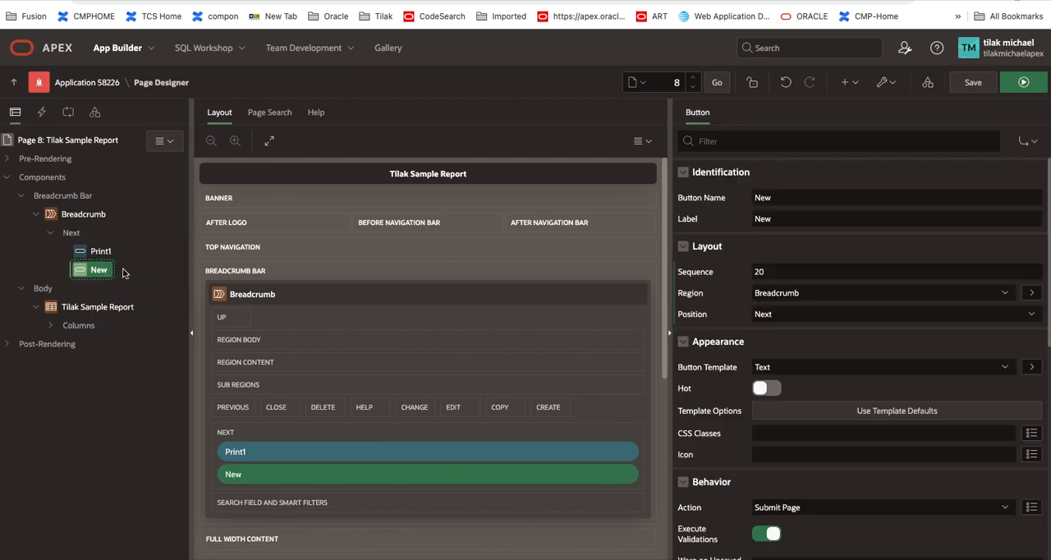
left_click_drag(776, 197, 731, 194)
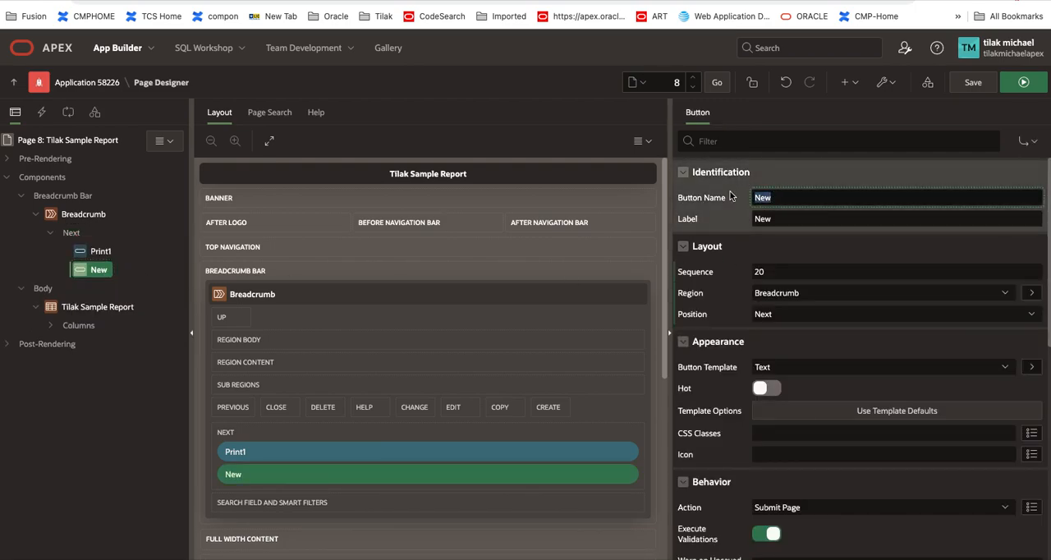
type("Print2")
key("Tab")
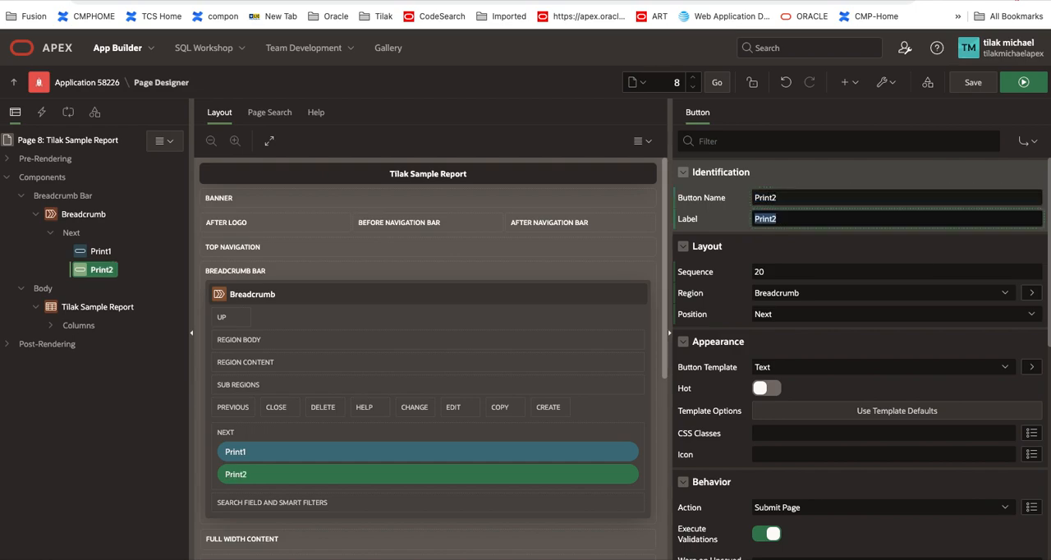
left_click(805, 219)
left_click(969, 87)
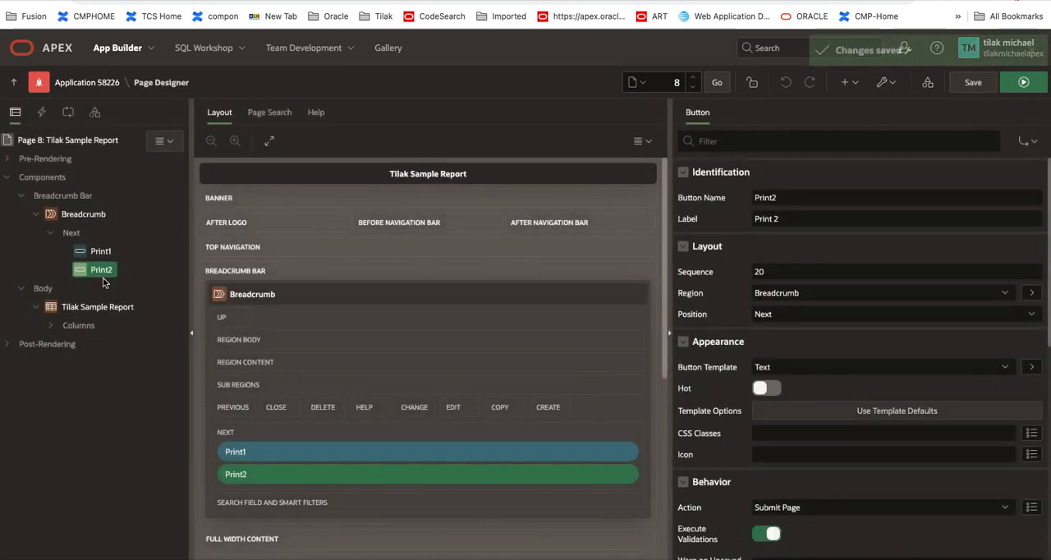
Step: Create a dynamic action on the Print2 button
right_click(104, 274)
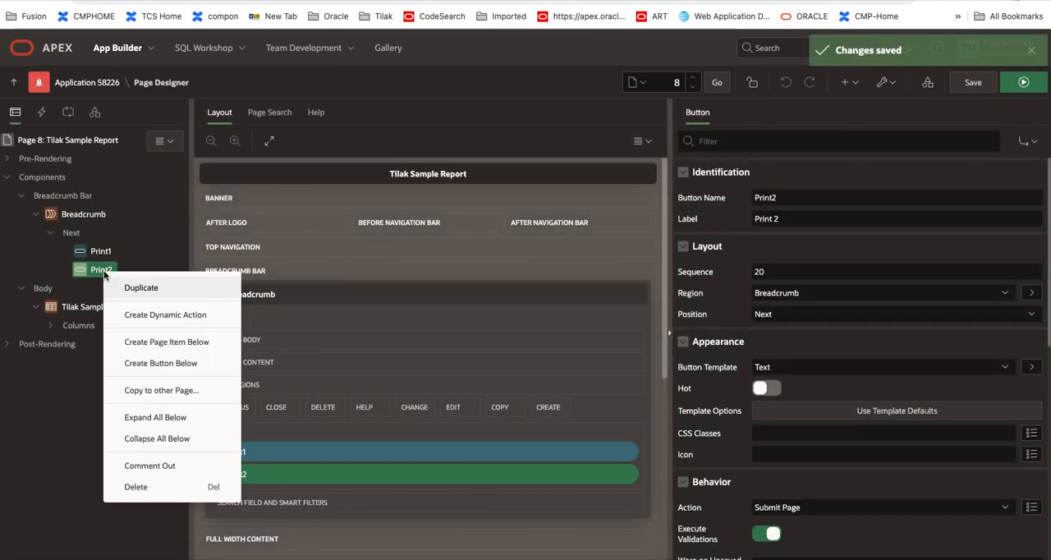
left_click(188, 315)
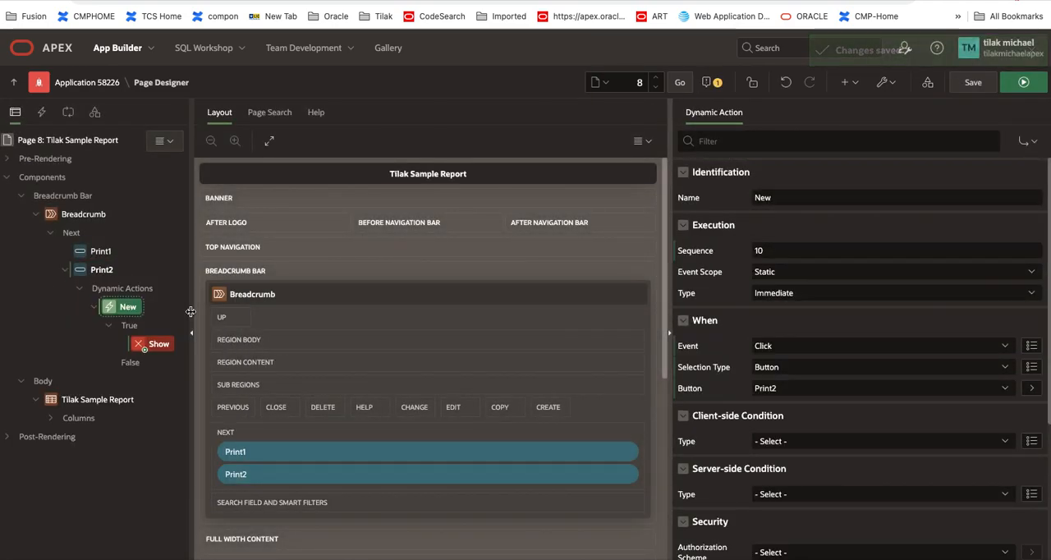
left_click(150, 349)
right_click(150, 350)
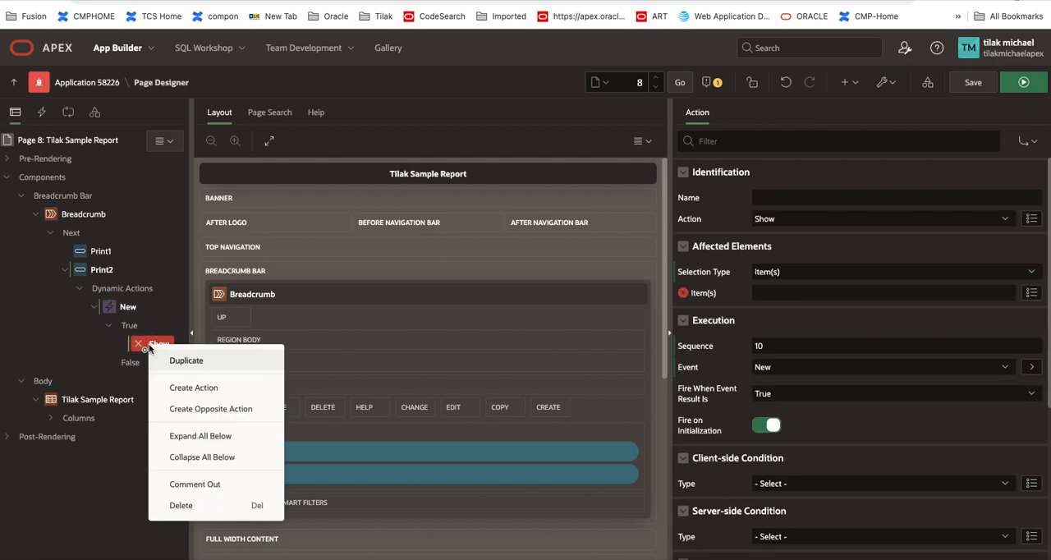
left_click(131, 330)
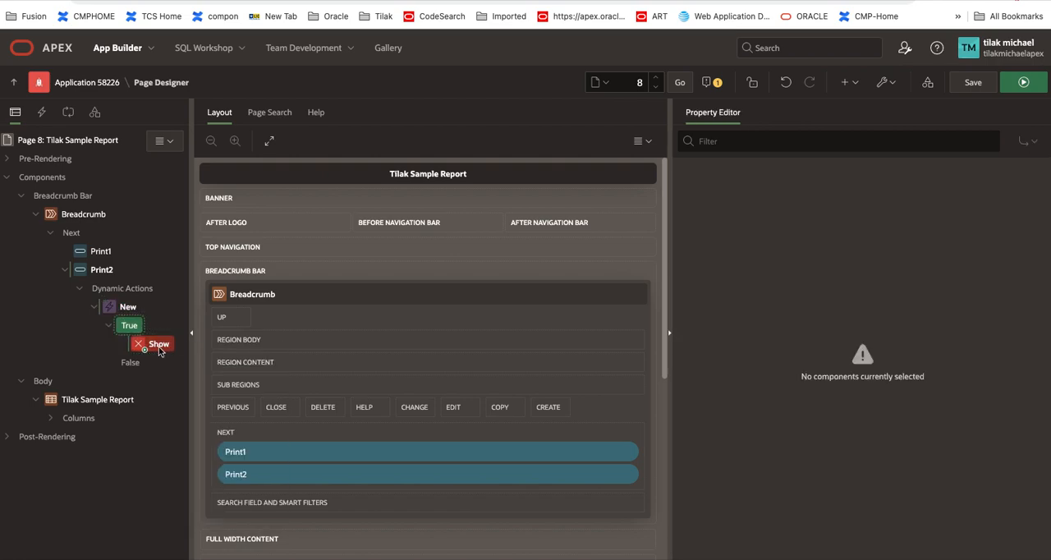
Step: Name the dynamic action's True action prijnt and set it to Execute JavaScript Code
left_click(158, 346)
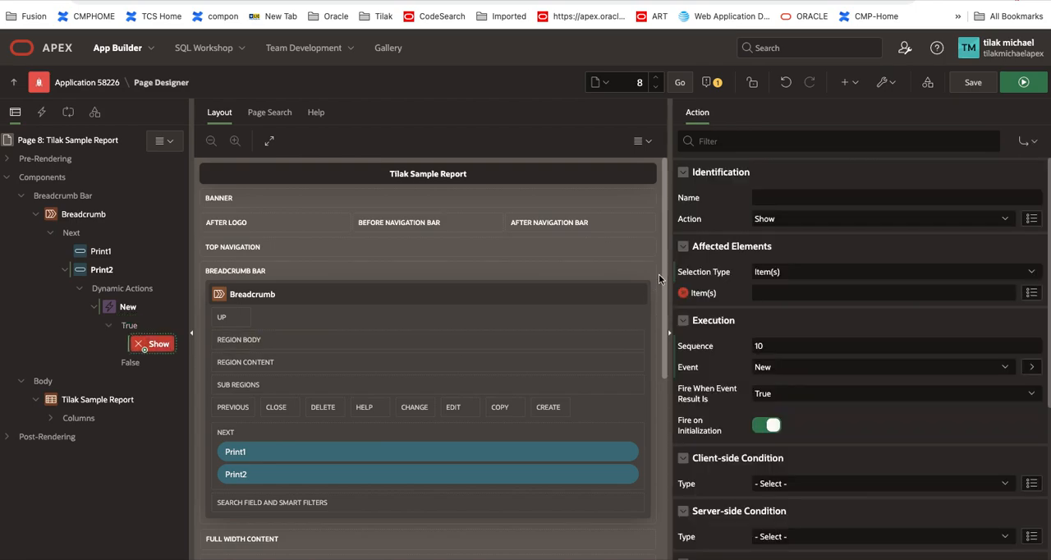
left_click(807, 218)
left_click(807, 218)
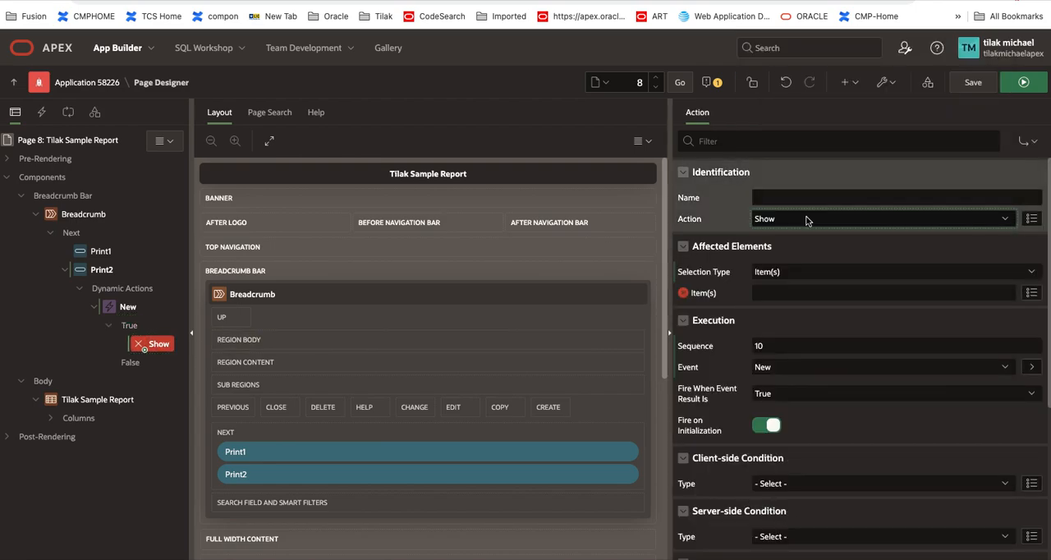
left_click(806, 219)
left_click(807, 218)
left_click(798, 201)
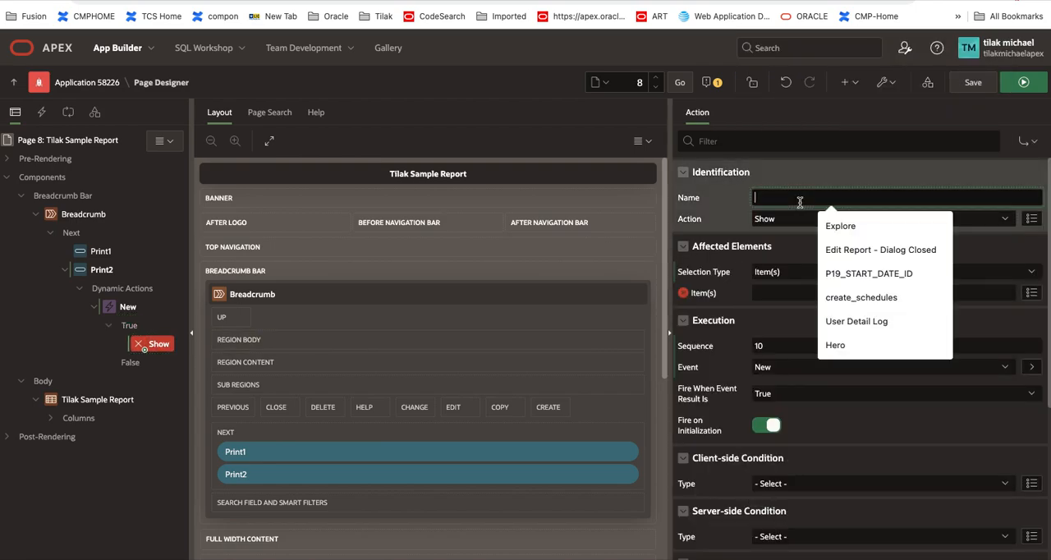
type("prijnt")
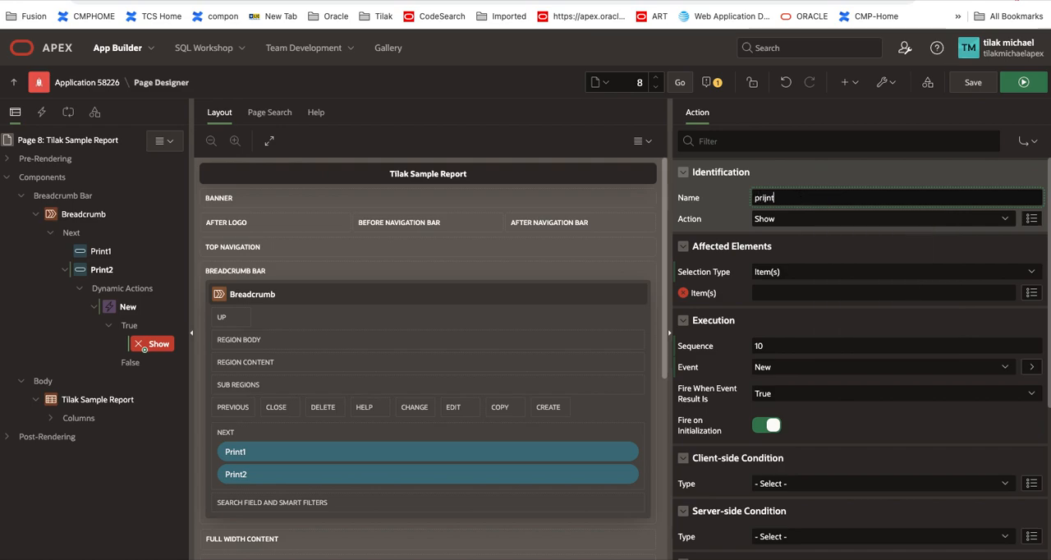
left_click(818, 219)
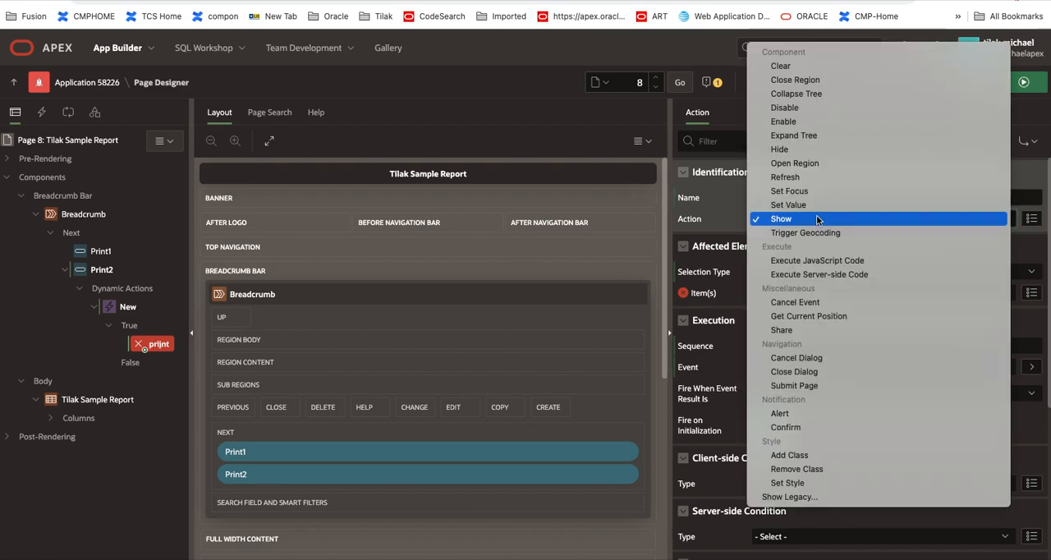
left_click(867, 261)
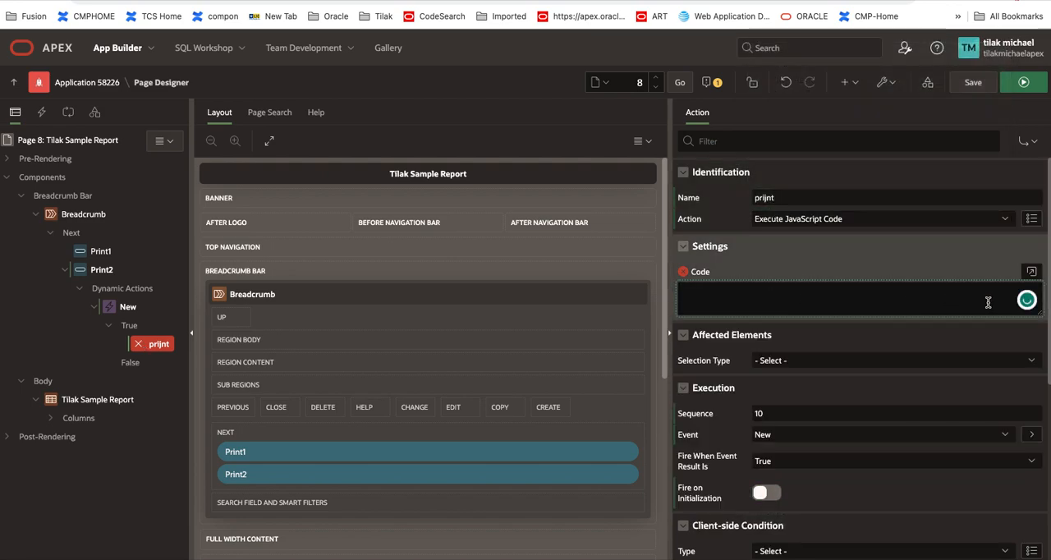
Step: Write a window.open call in the action's code with the URL 'f?p=&APP_ID.:0:&SESSION.:PRINT_REPORT=customReport'
left_click(1031, 272)
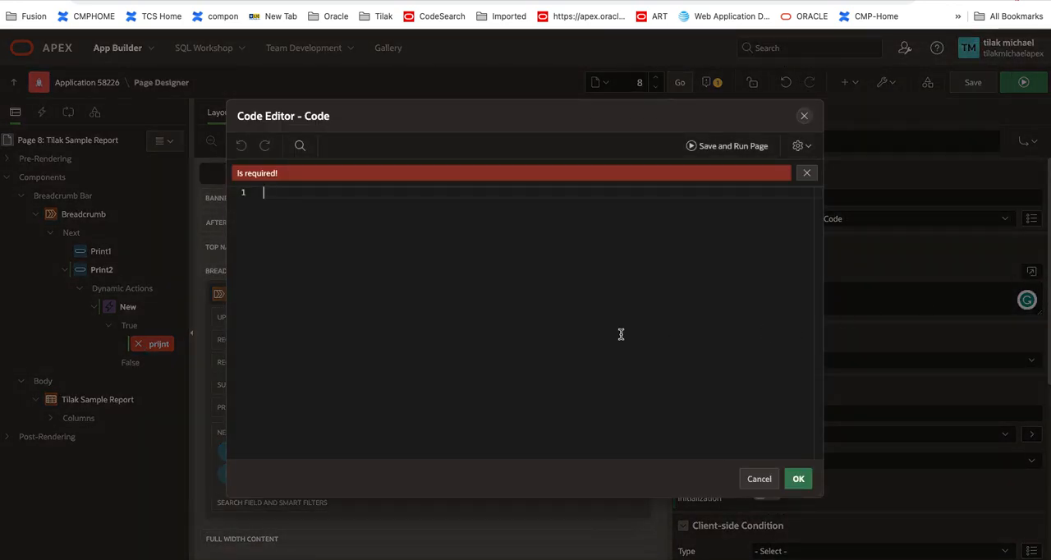
type("window")
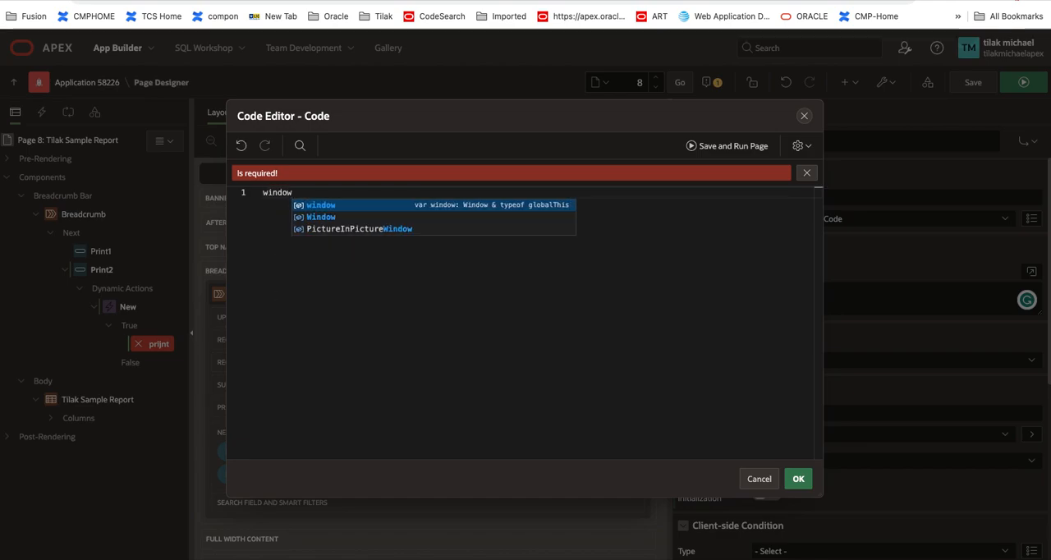
type(".op")
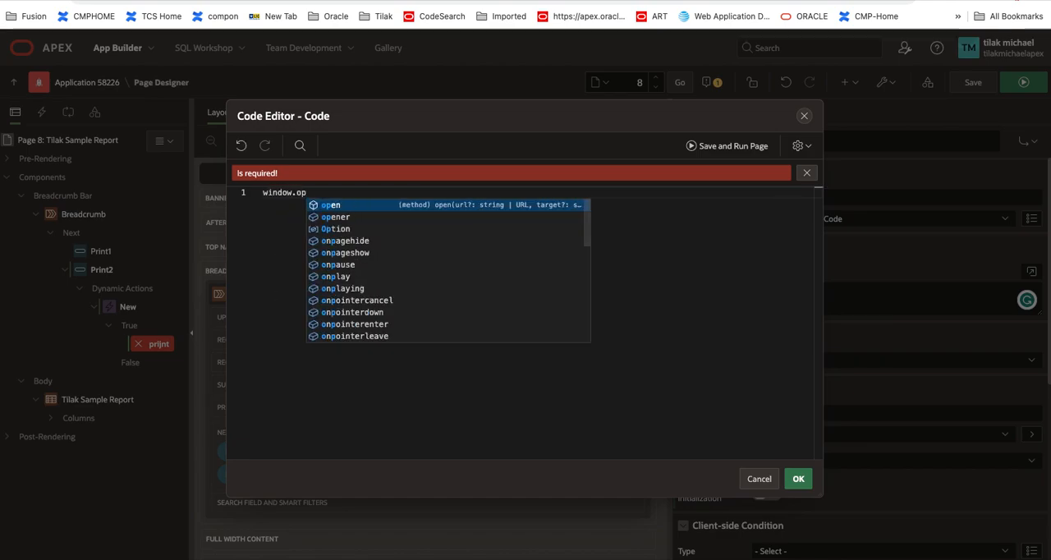
key("Return")
type("('")
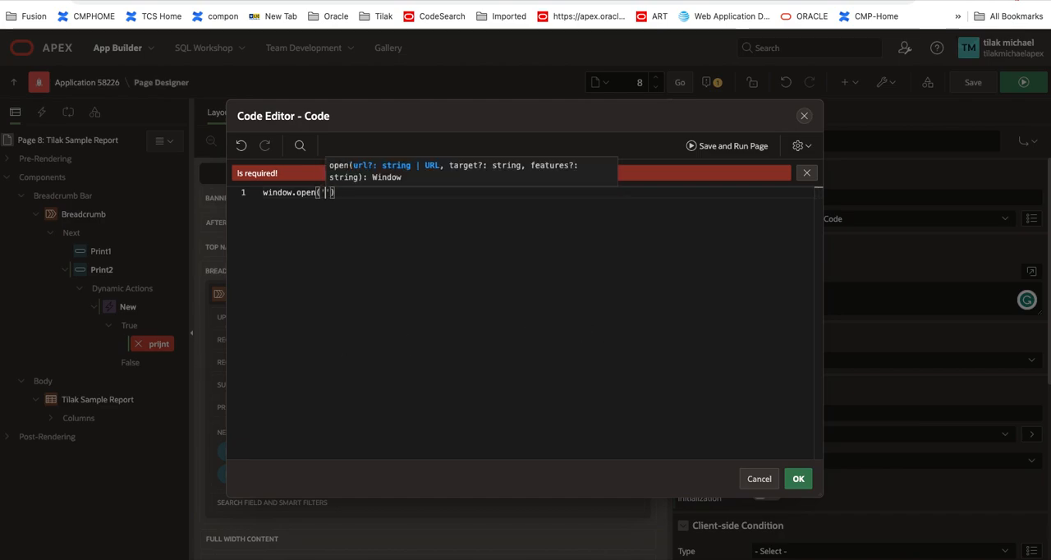
key("super+Tab")
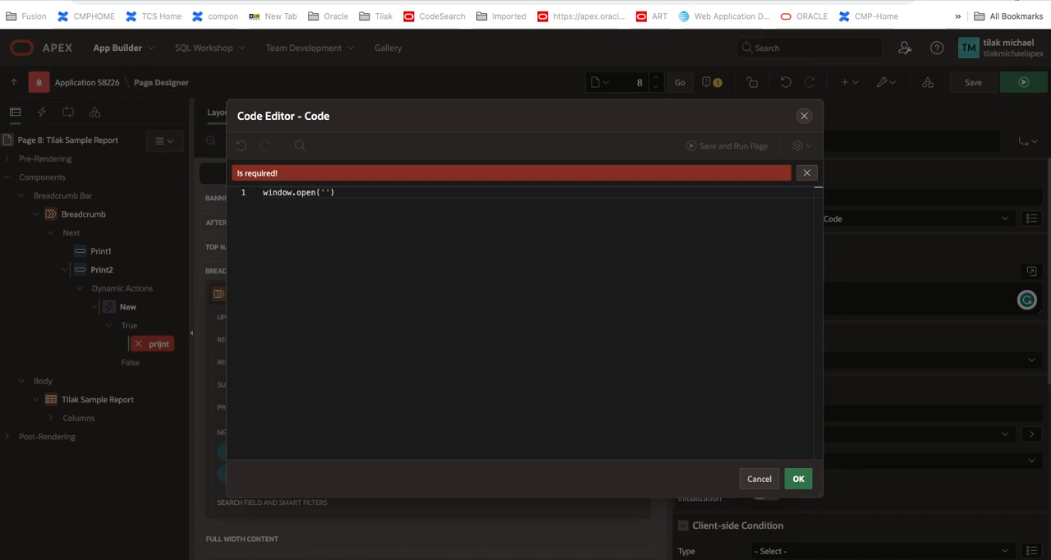
left_click(326, 193)
type("f?p=&APP_ID.:0:&SESSION.:PRINT_REPORT=customReport")
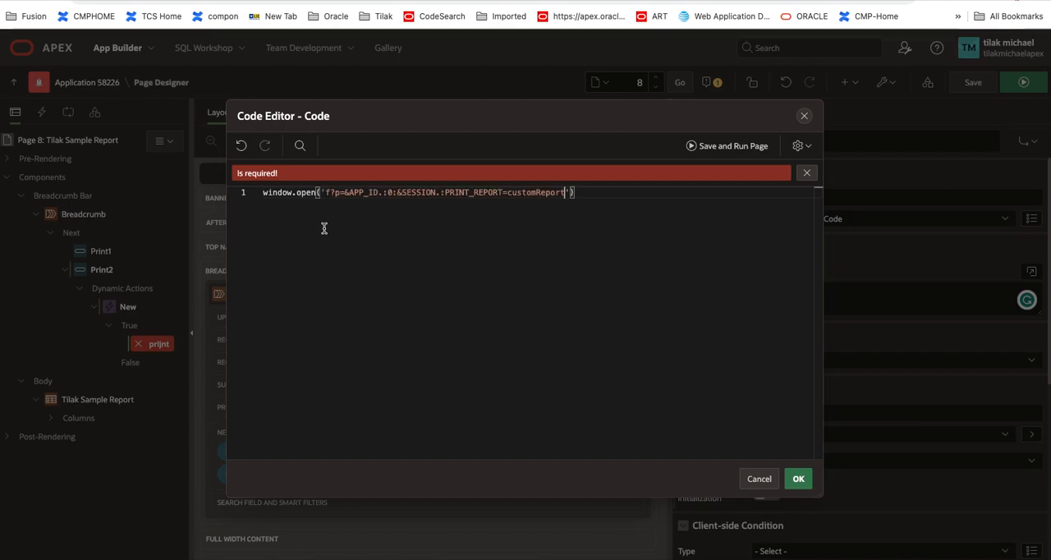
Step: Add '_blank' as the window.open target in the action's code, and save and run the page
key("Right")
type(", '")
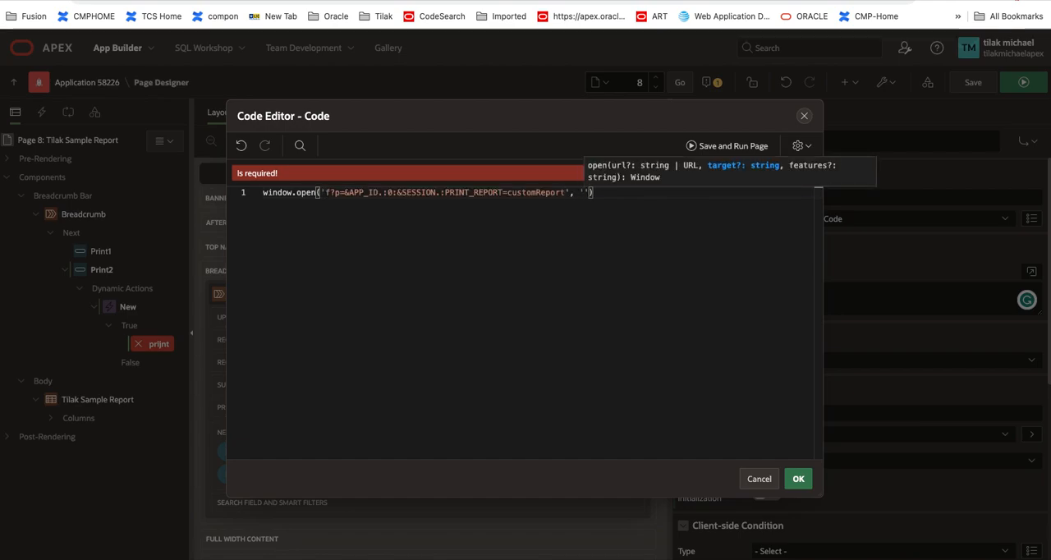
type("_blank")
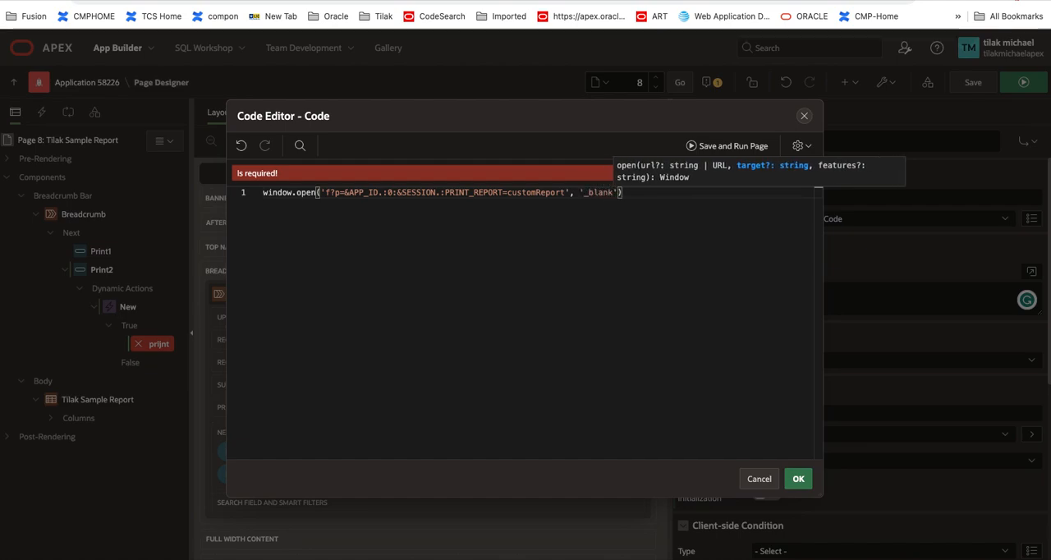
left_click(559, 278)
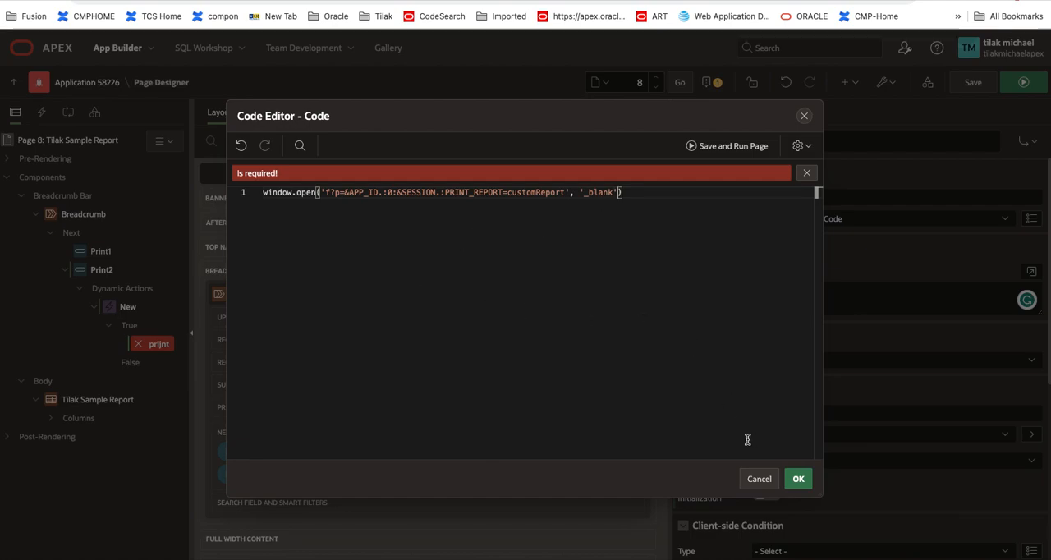
left_click(799, 483)
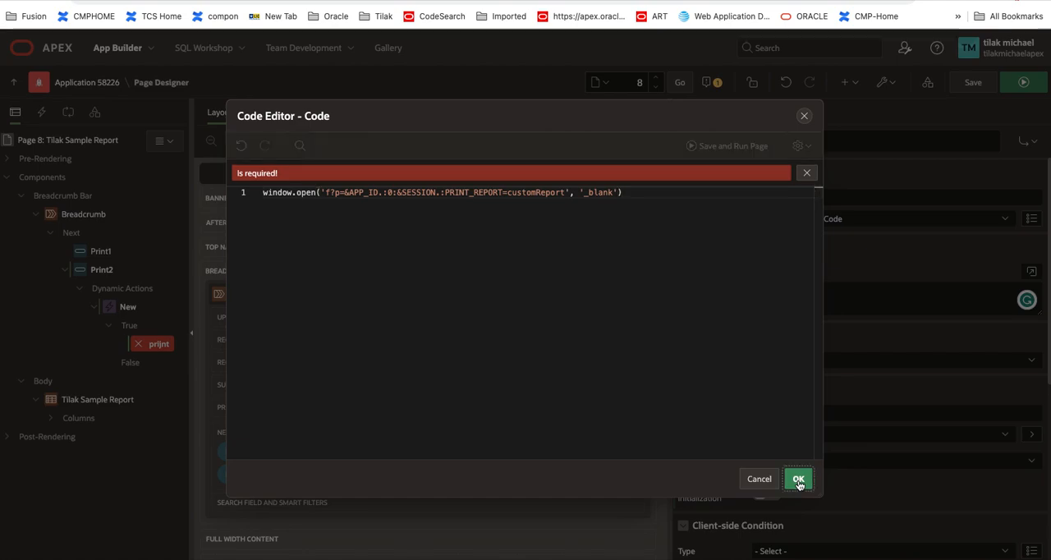
left_click(799, 481)
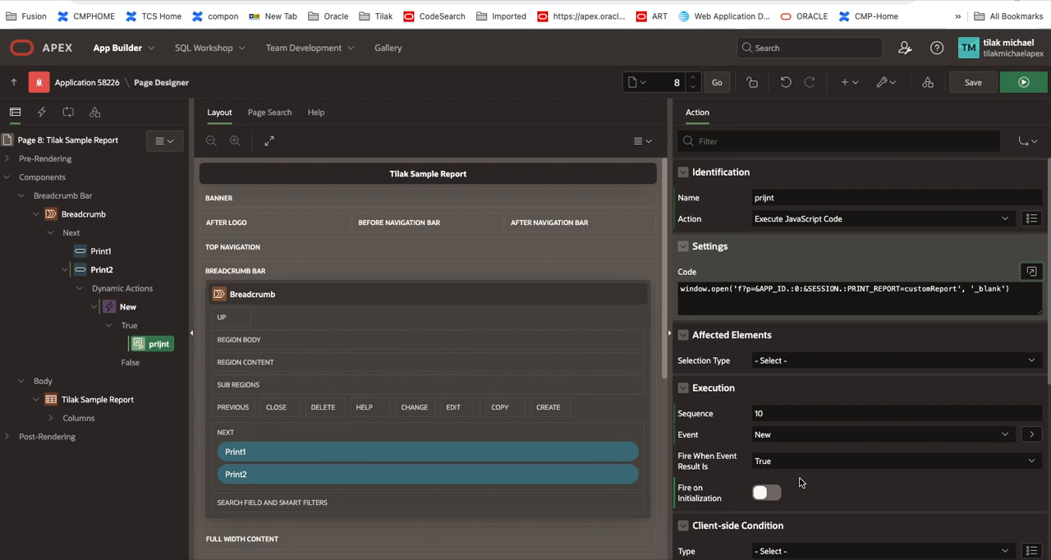
left_click(974, 83)
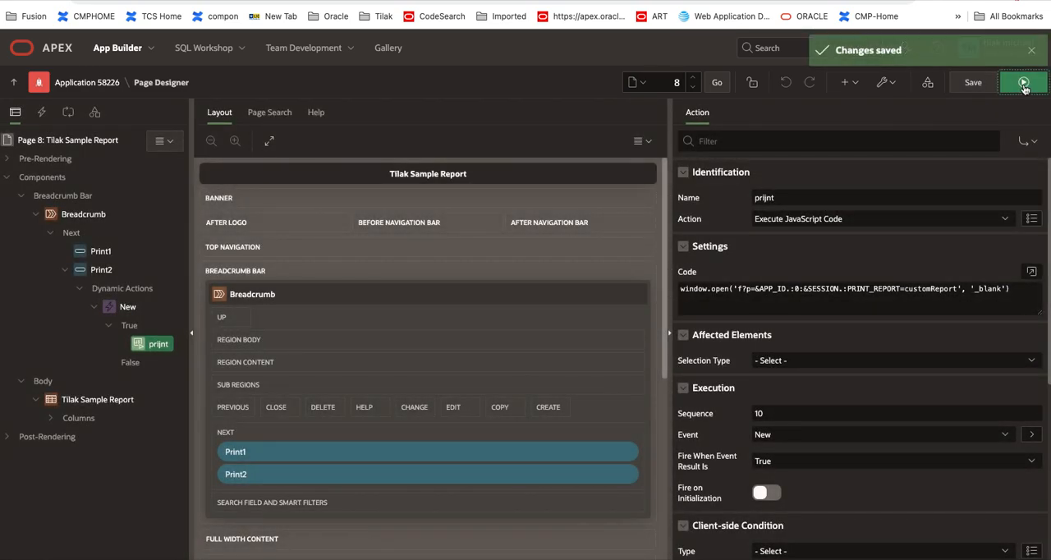
left_click(1023, 84)
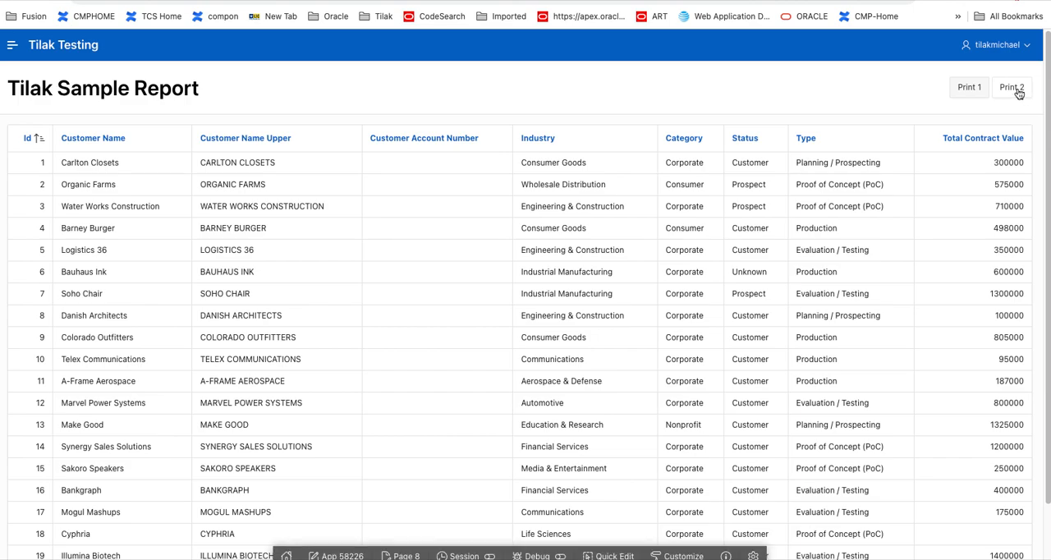
Step: Test the Print 2 button by opening the downloaded customreport (1).pdf, reviewing its pages and closing it
left_click(1018, 92)
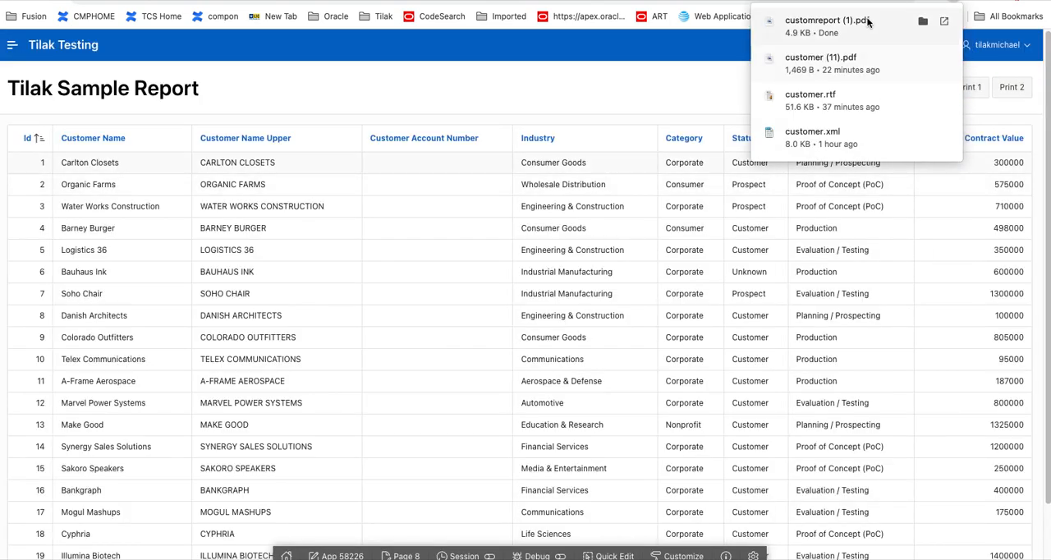
left_click(861, 21)
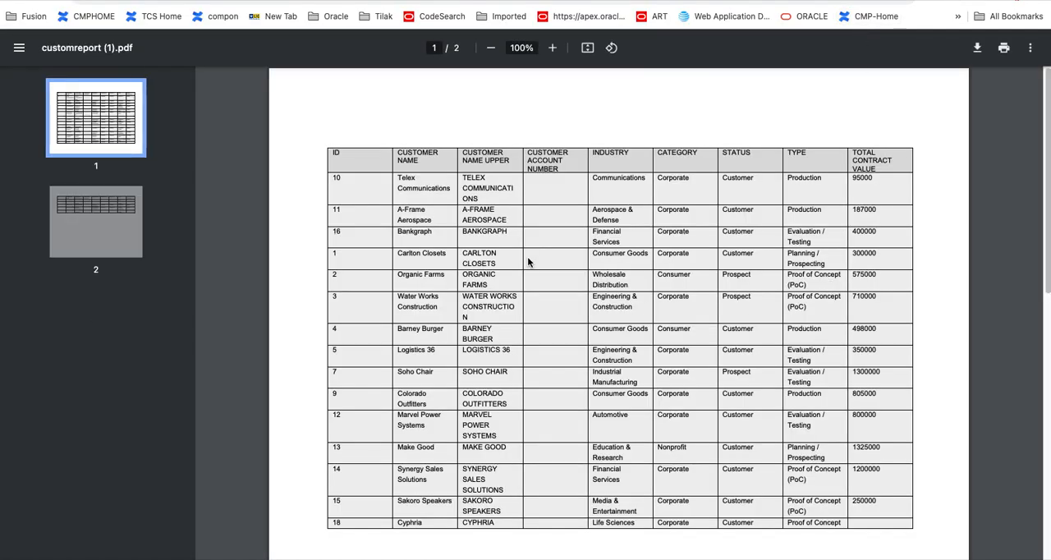
scroll(527, 256, "down", 10)
scroll(530, 263, "up", 10)
key("super+w")
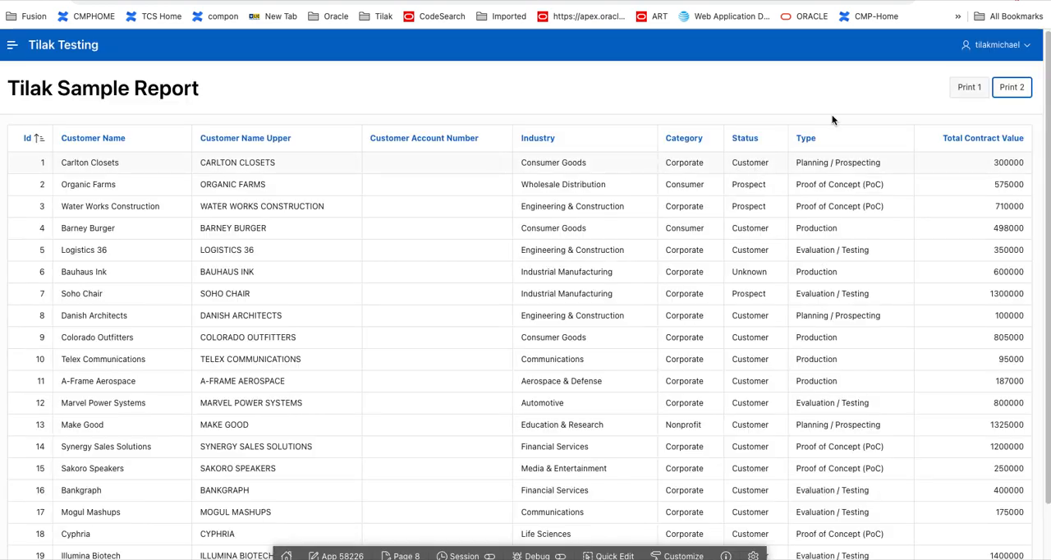
Step: Test the Print 1 button by reviewing customreport (2).pdf from the Downloads folder in Finder, and return to the report page
left_click(969, 96)
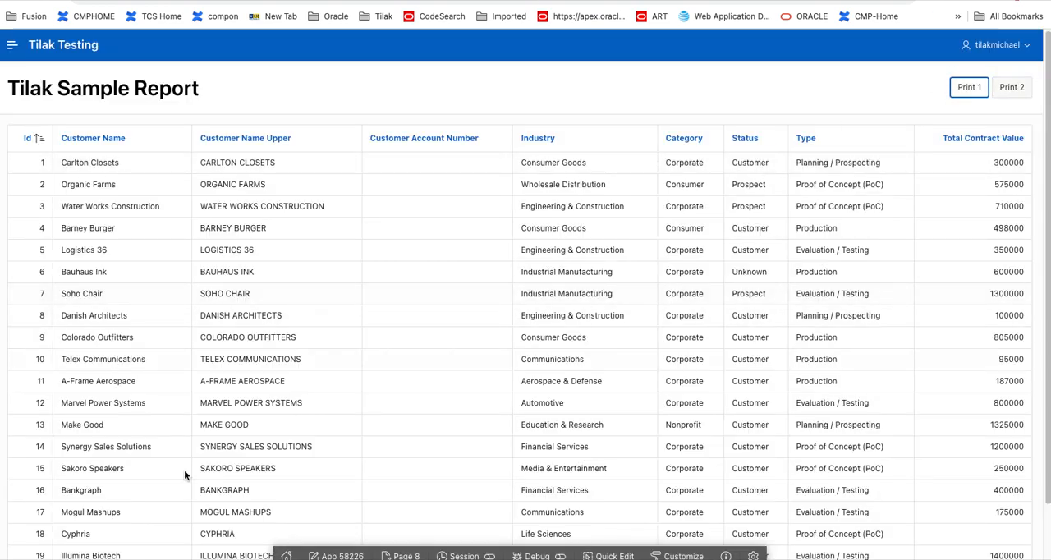
key("super+Tab")
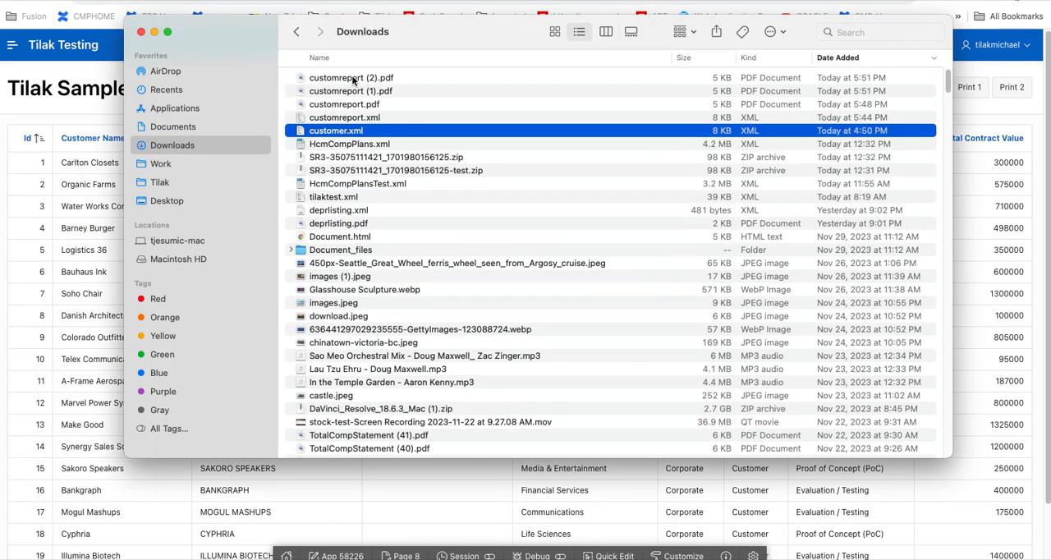
double_click(354, 79)
scroll(347, 415, "down", 10)
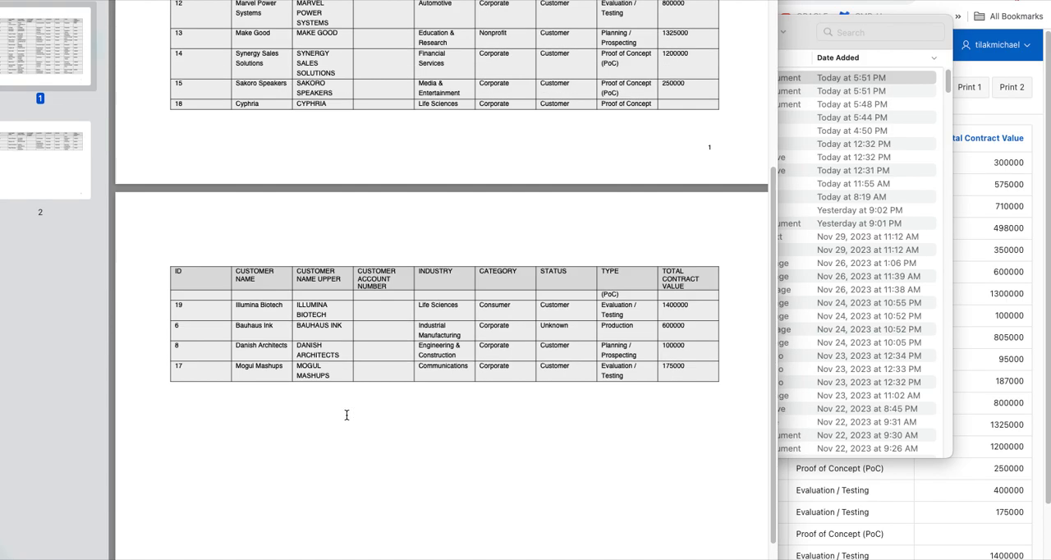
scroll(345, 423, "up", 5)
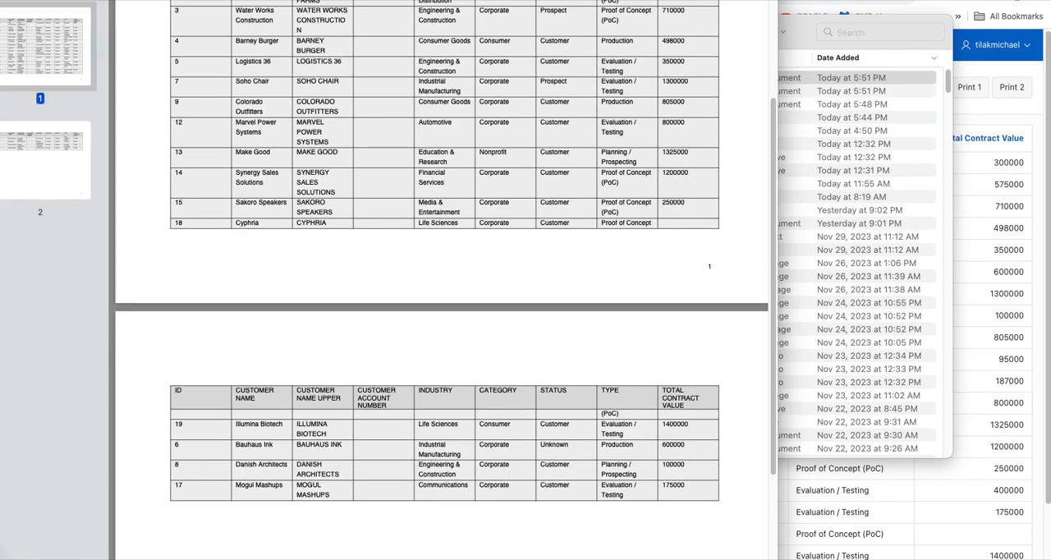
key("super+w")
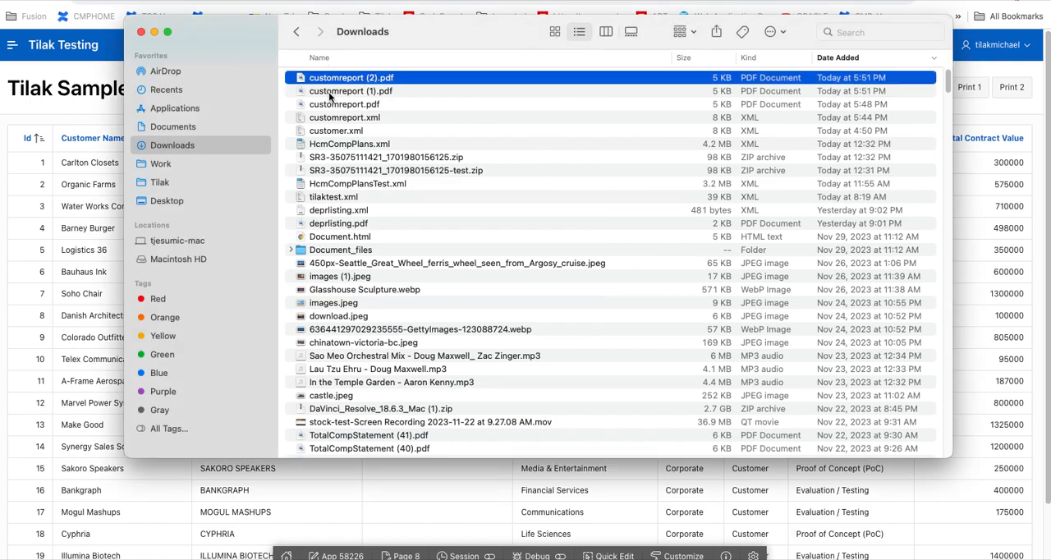
left_click(156, 32)
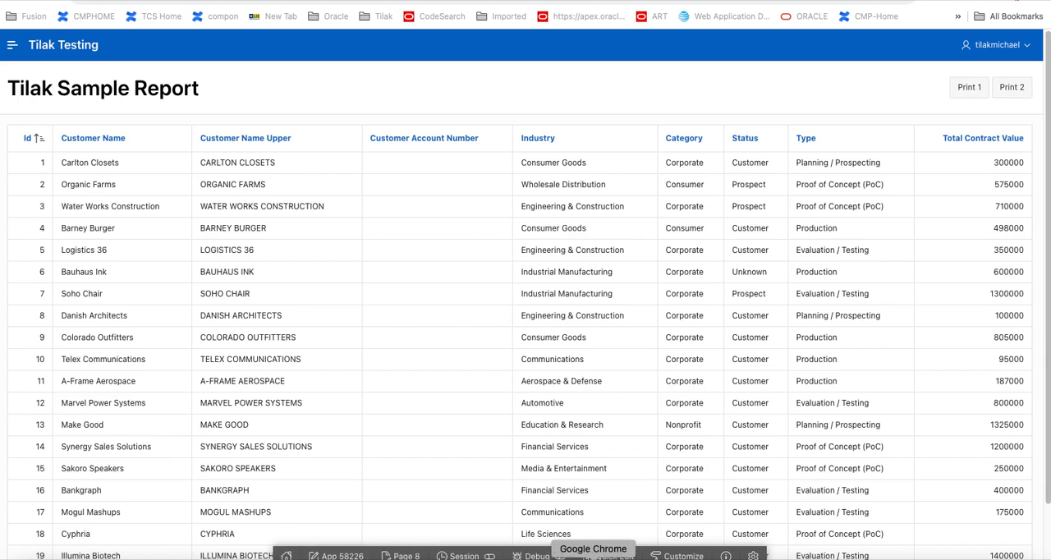
Step: Switch to Finder and bring up the Downloads folder again
left_click(548, 557)
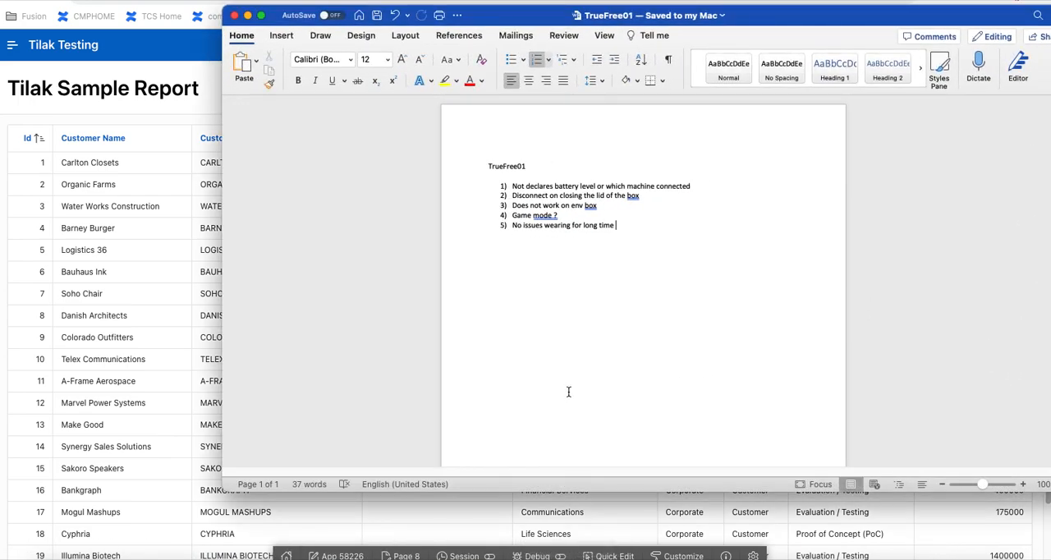
left_click(248, 15)
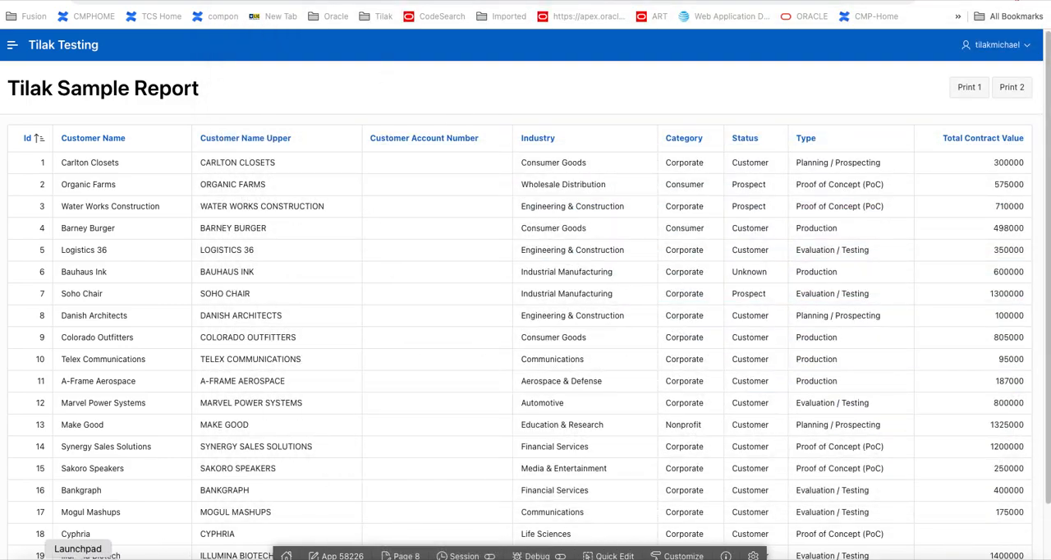
left_click(32, 558)
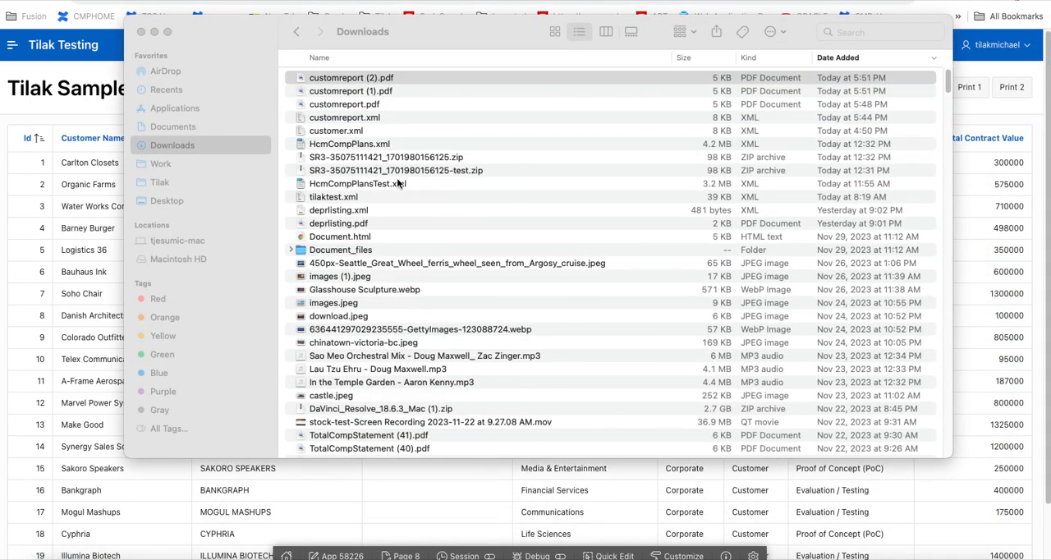
Step: Move Finder aside, bring up the Tilak Sample Report RTF template, widen its window to review the field tags, and return to the browser
left_click_drag(441, 31, 1, 131)
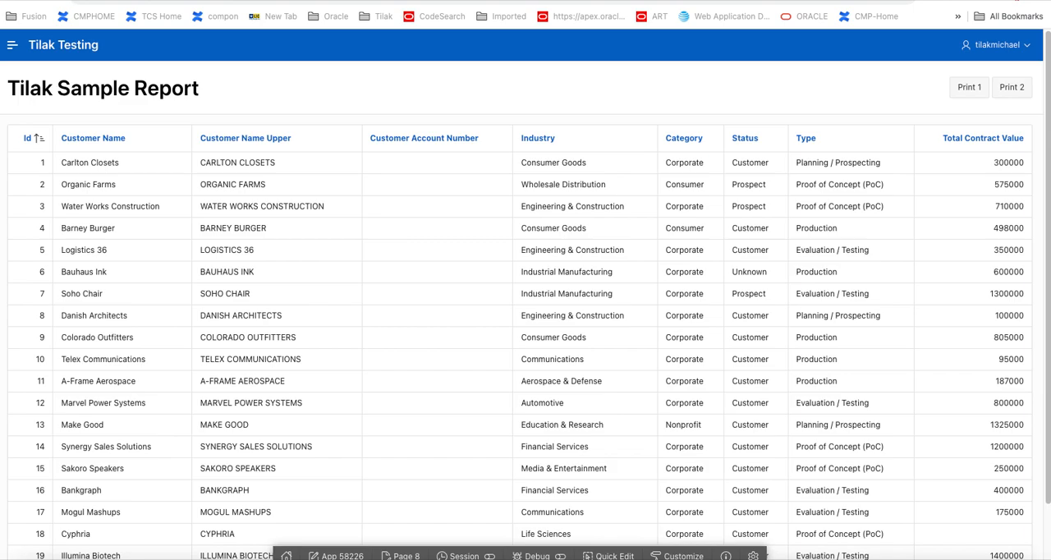
left_click_drag(0, 0, 560, 0)
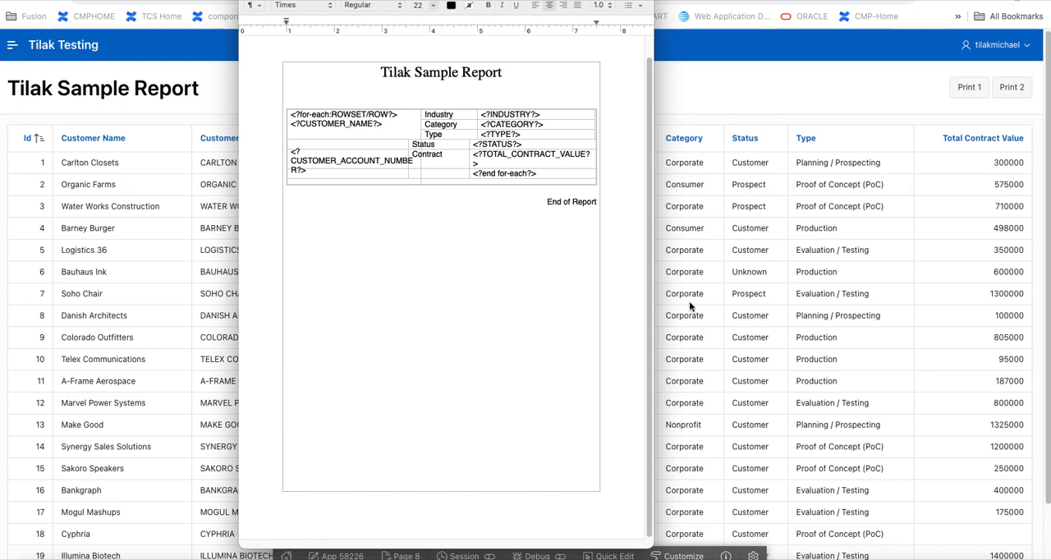
left_click_drag(653, 233, 975, 221)
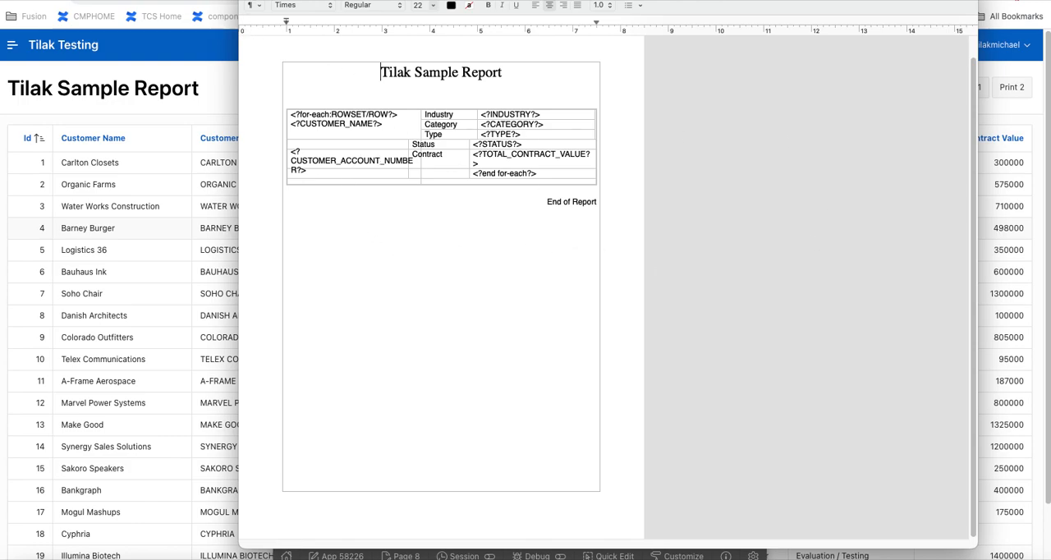
key("super+Tab")
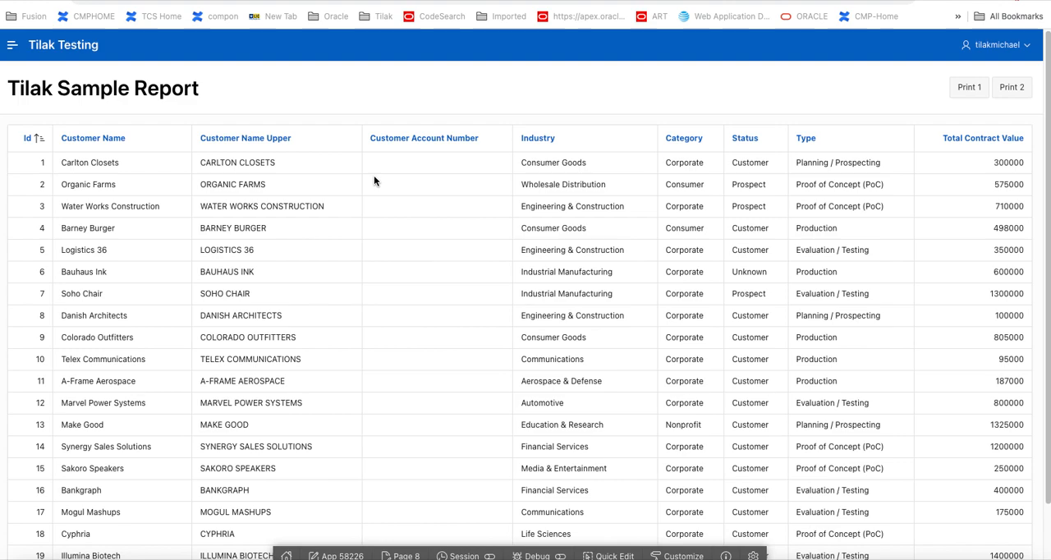
Step: Start a new report layout in the application's shared components with the Named Columns (RTF) layout type
left_click(139, 1)
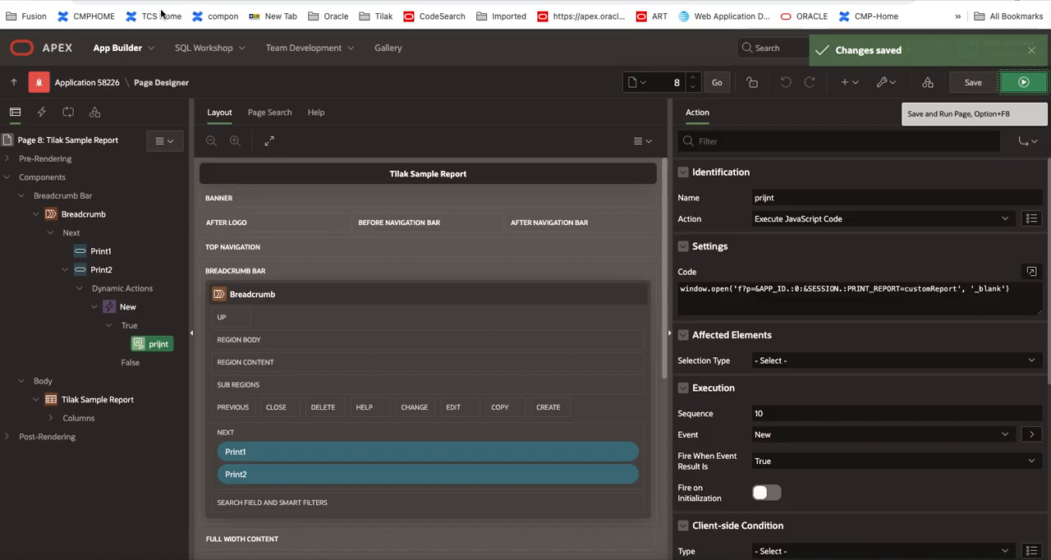
left_click(928, 84)
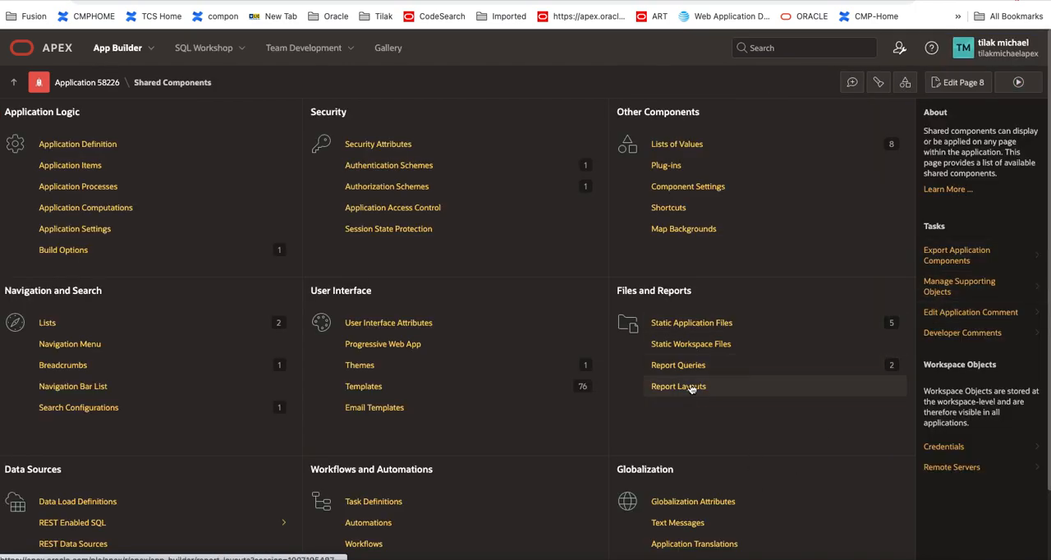
left_click(690, 388)
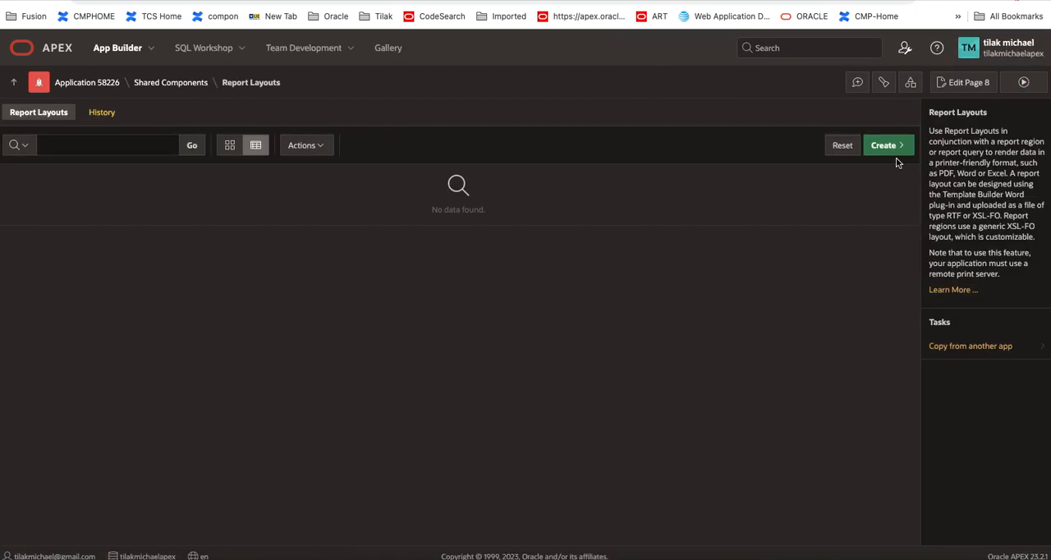
left_click(892, 150)
left_click(476, 253)
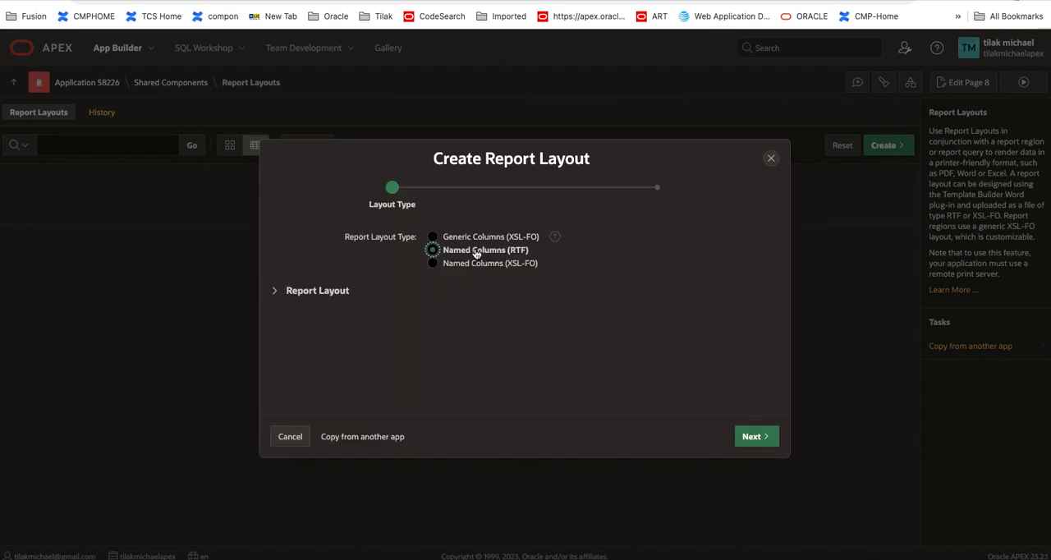
left_click(755, 437)
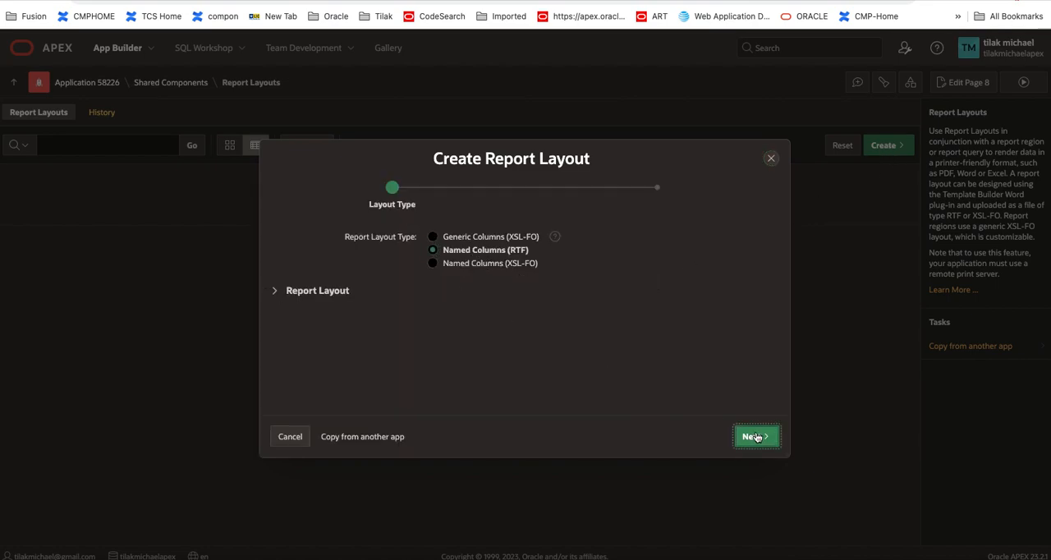
Step: Name the layout custom, upload the Tilak Sample Report RTF file from the Desktop, and create the layout
left_click(455, 289)
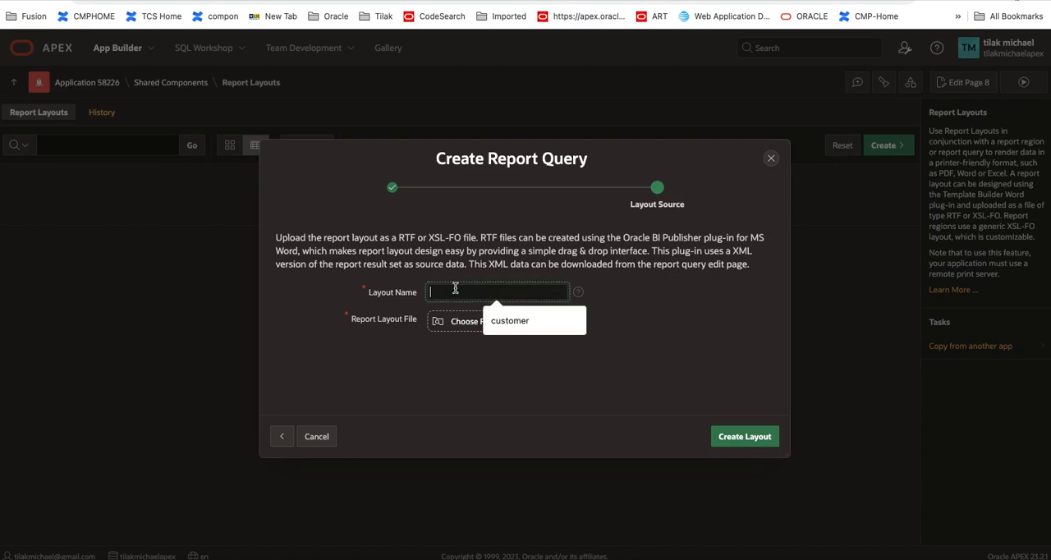
type("custom")
left_click(478, 322)
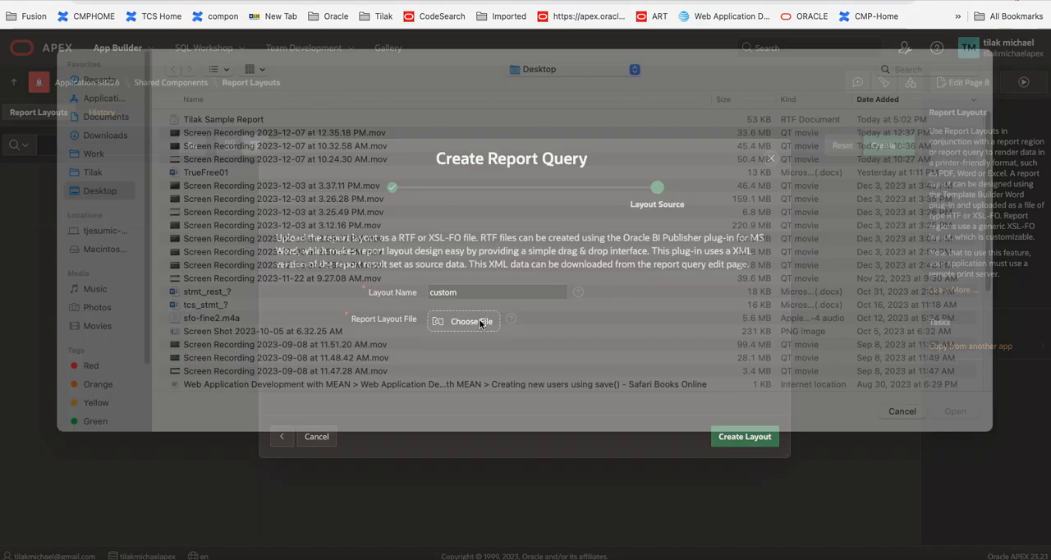
left_click(207, 138)
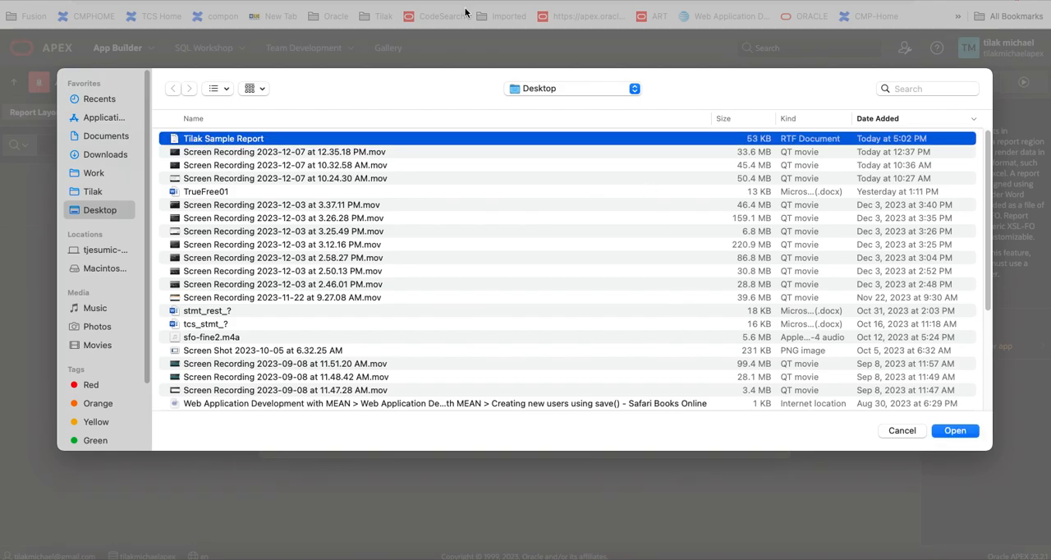
left_click(949, 429)
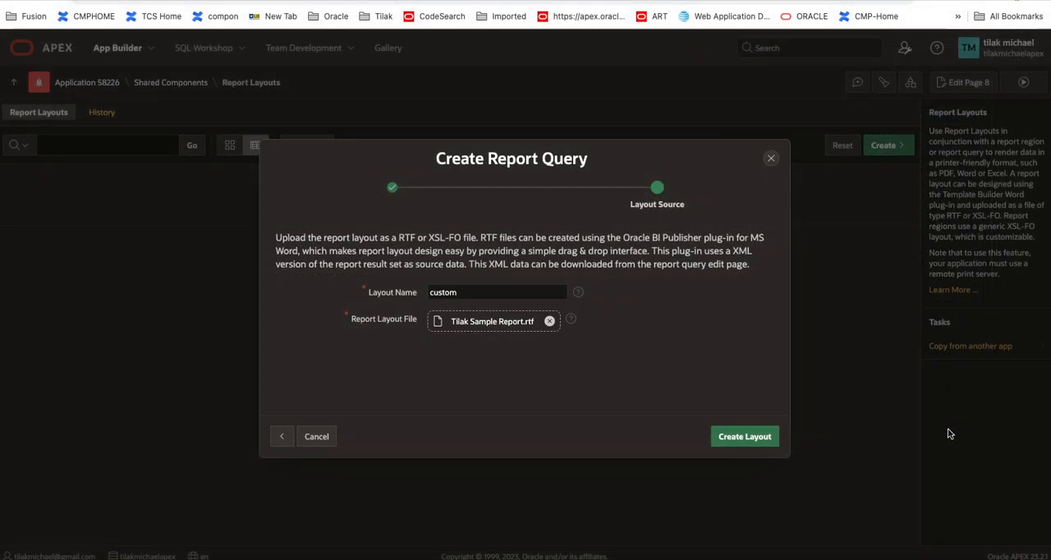
left_click(757, 437)
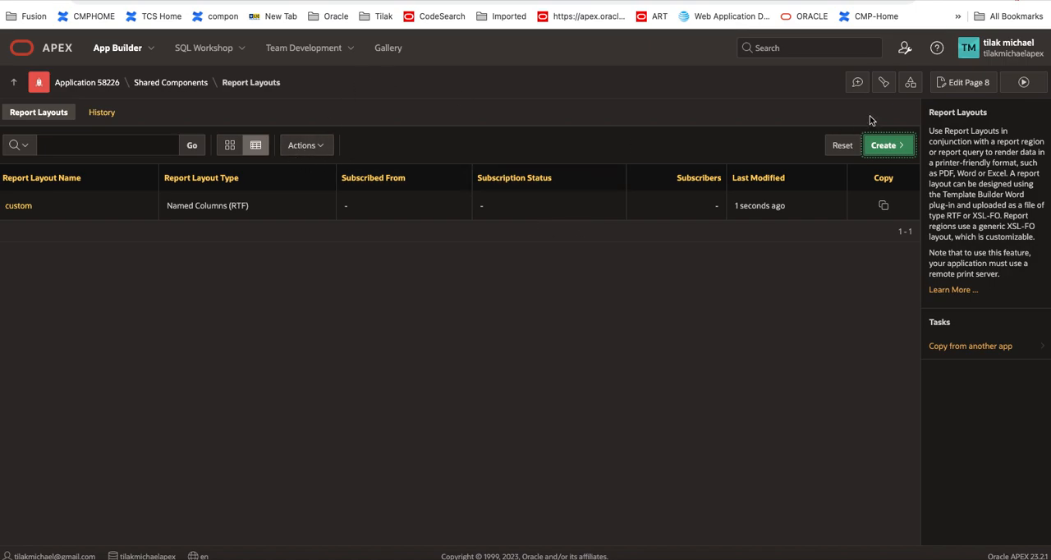
Step: Set the report layout of the customReport report query to custom and apply the change
left_click(911, 84)
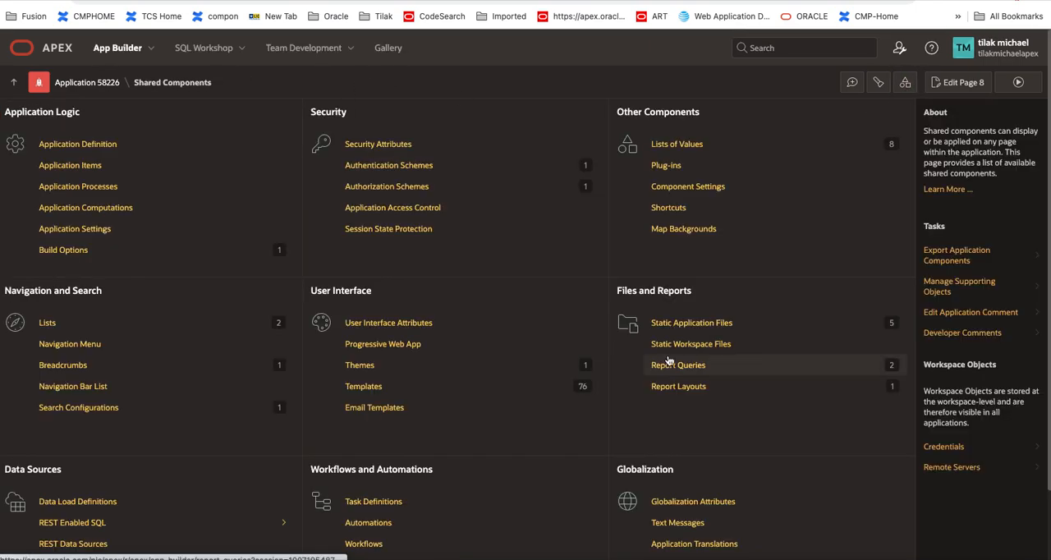
left_click(698, 370)
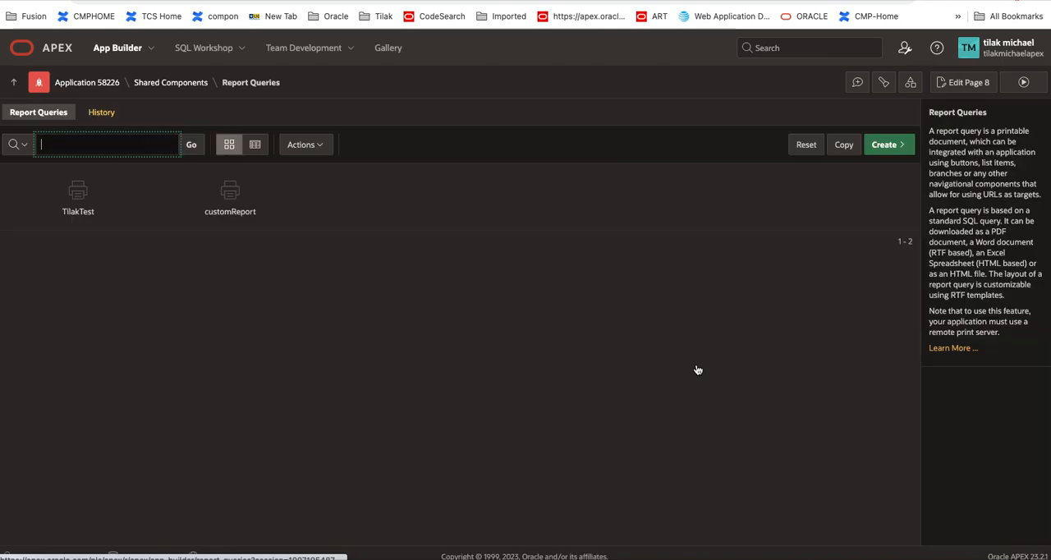
left_click(235, 194)
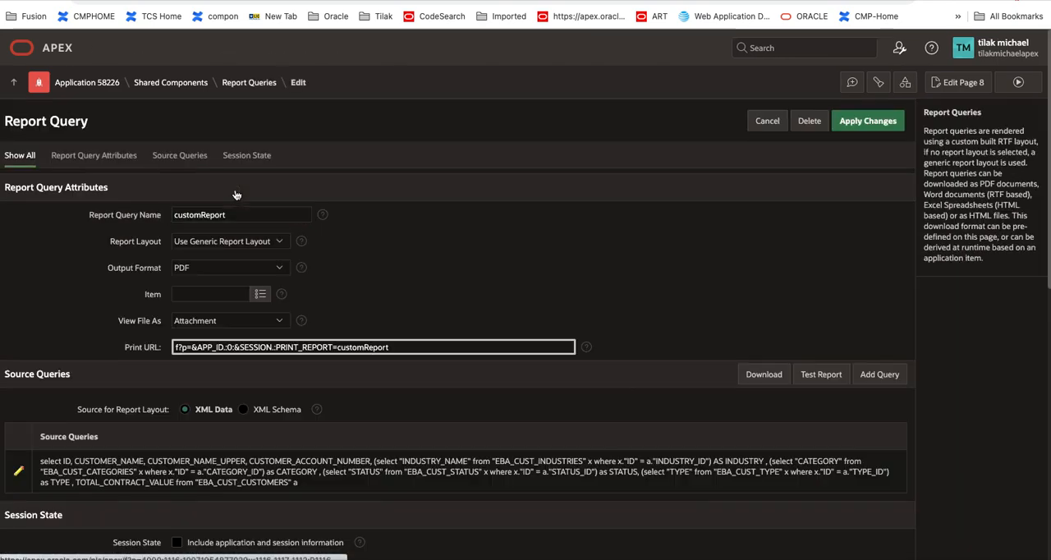
left_click(253, 245)
left_click(236, 255)
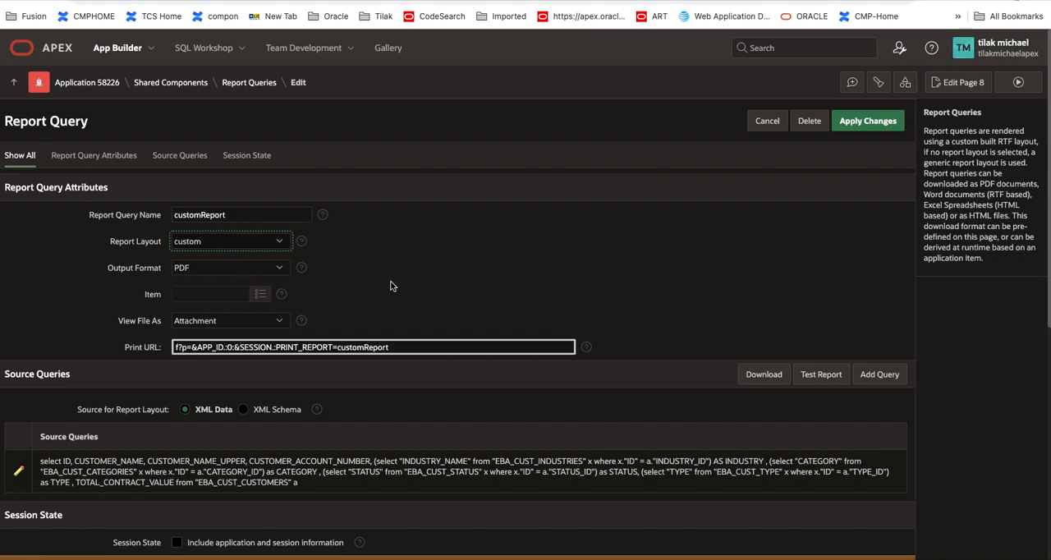
left_click(865, 126)
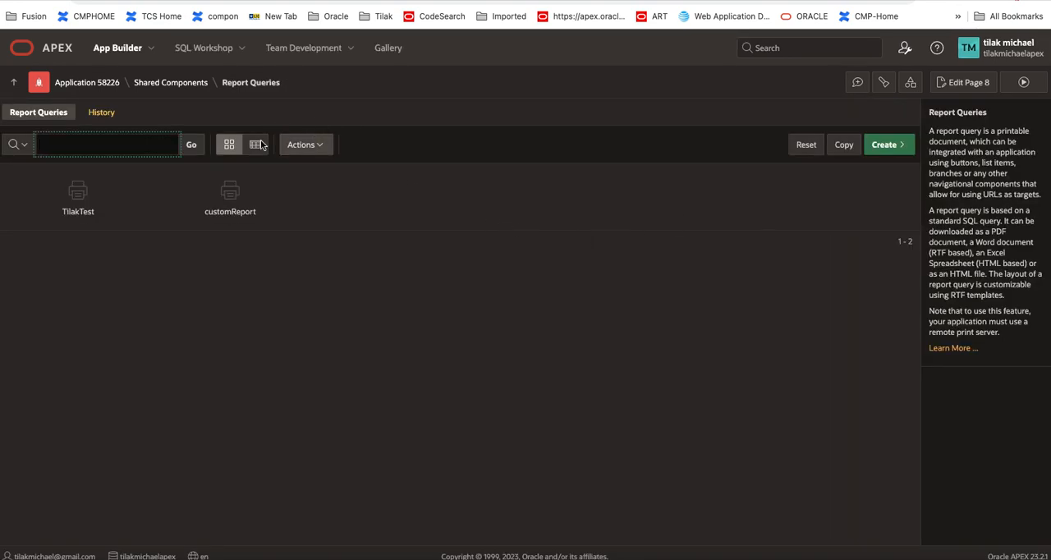
Step: Run page 8 and test the Print 1 button by reviewing the downloaded customreport (3).pdf and closing it
left_click(973, 83)
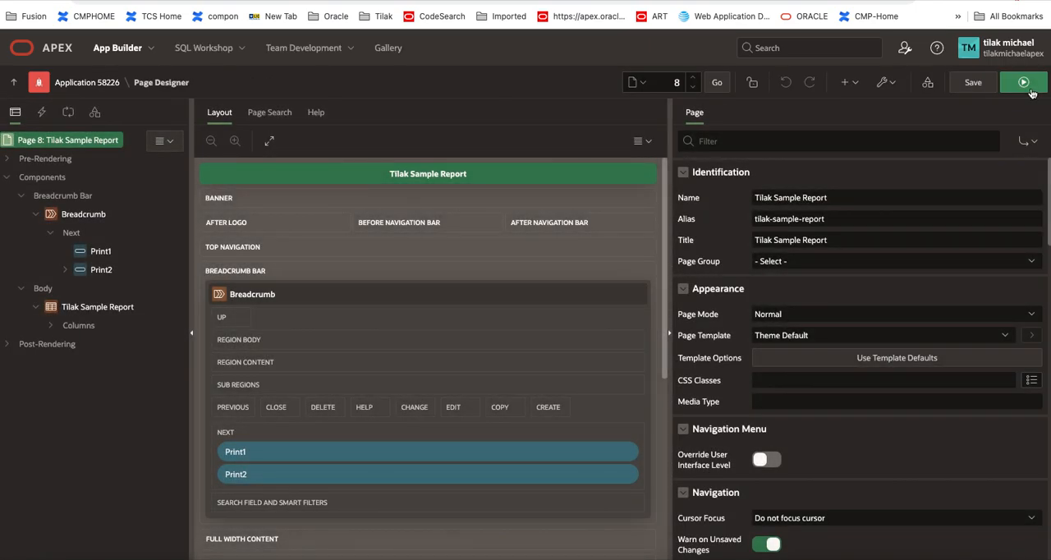
left_click(1030, 89)
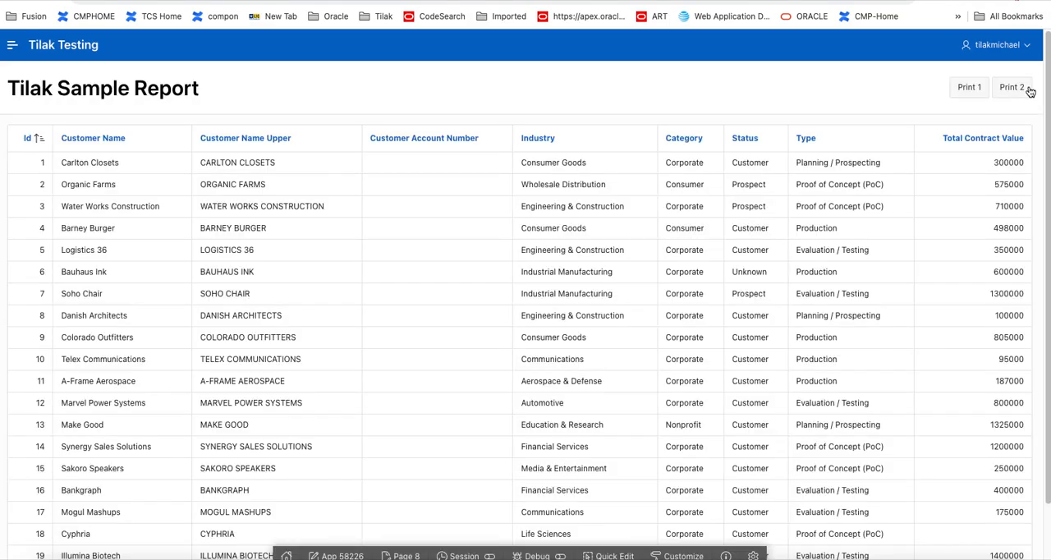
left_click(971, 92)
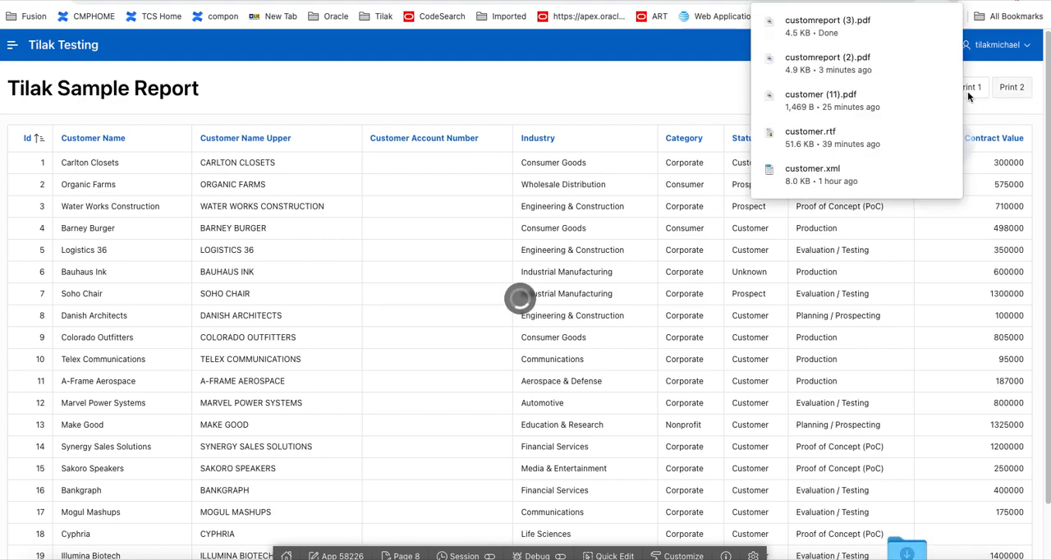
left_click(820, 30)
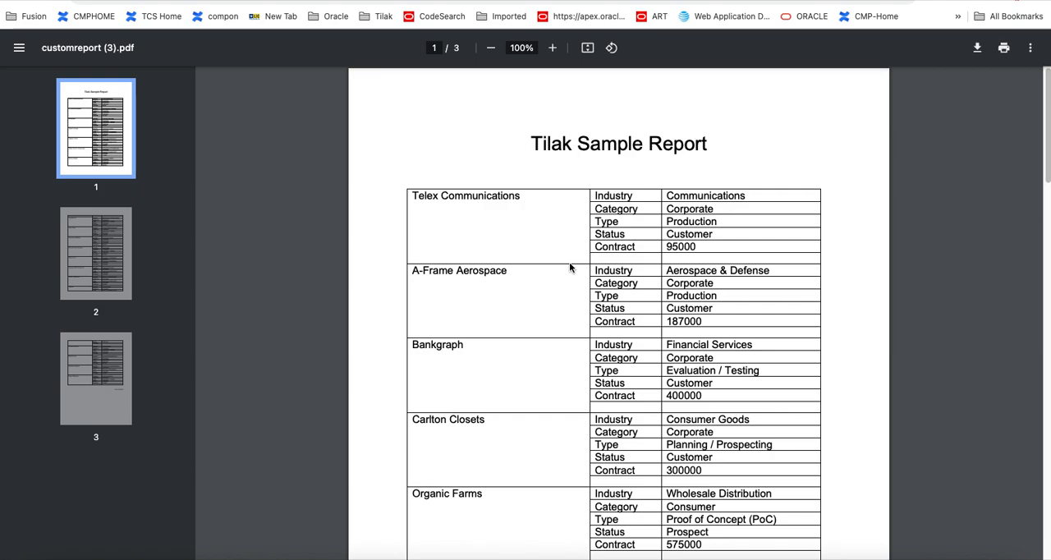
scroll(570, 267, "down", 20)
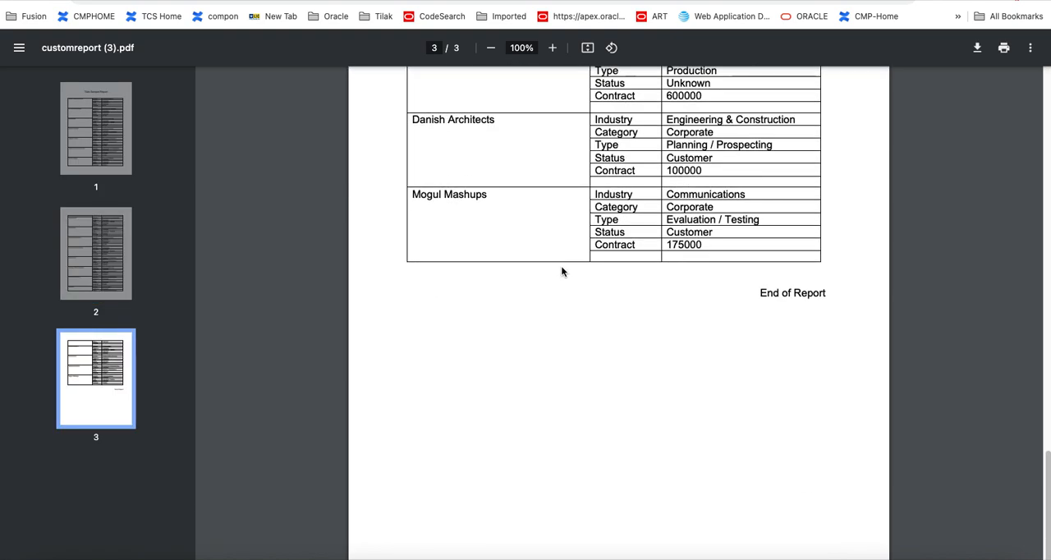
scroll(561, 267, "up", 10)
scroll(556, 263, "up", 10)
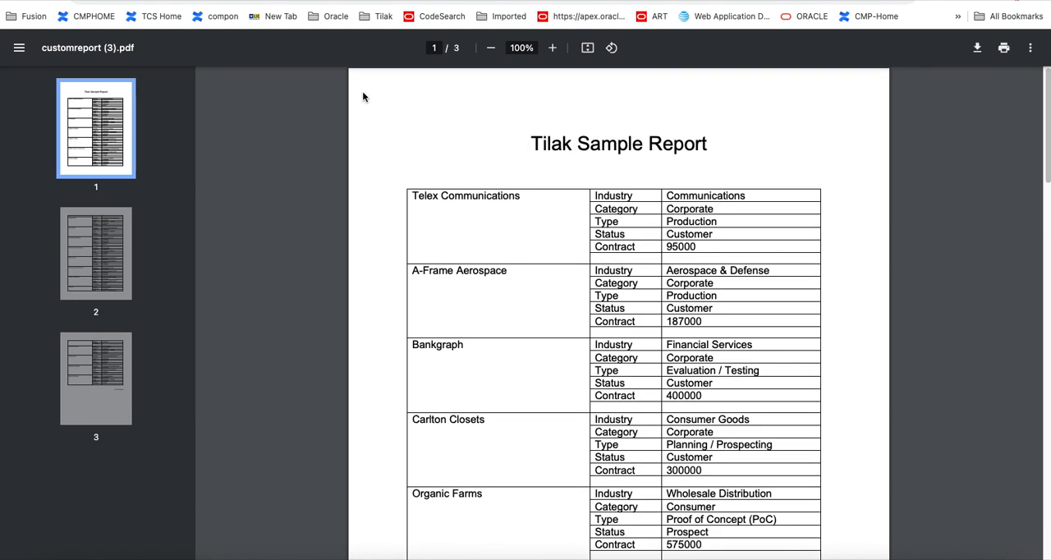
key("ctrl+w")
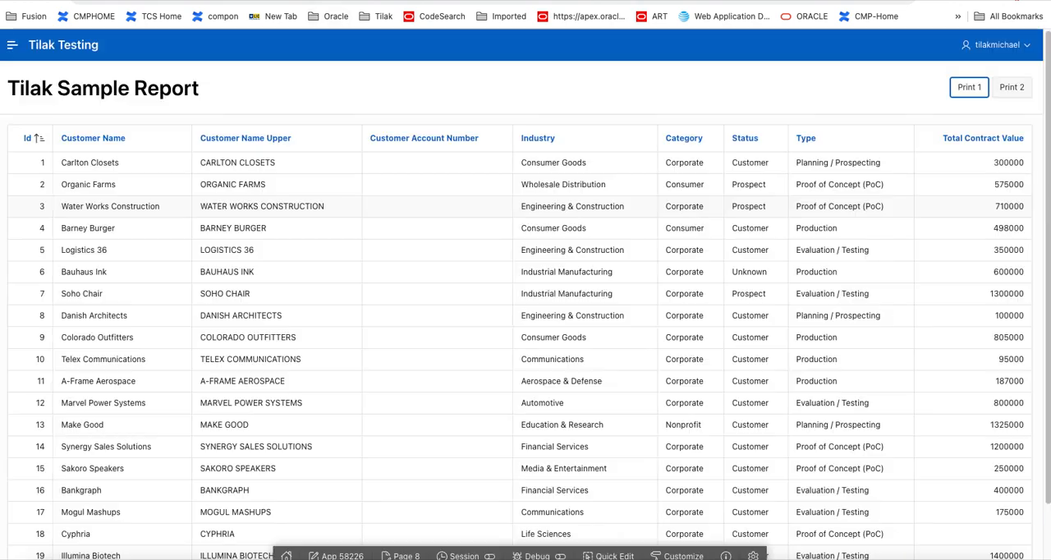
Step: Test the Print 2 button by reviewing all pages of the downloaded PDF in its own window and closing it
left_click(1011, 87)
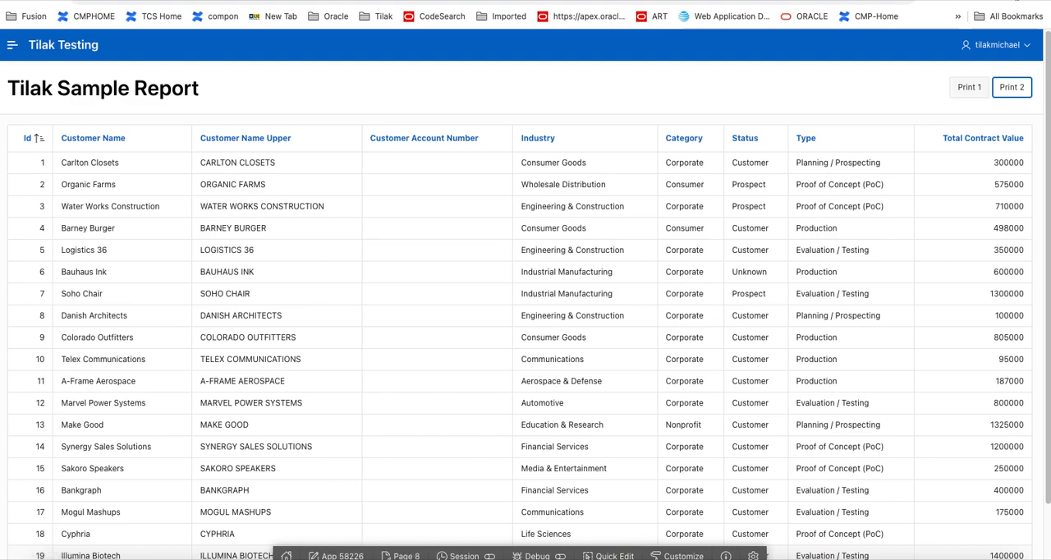
left_click(54, 559)
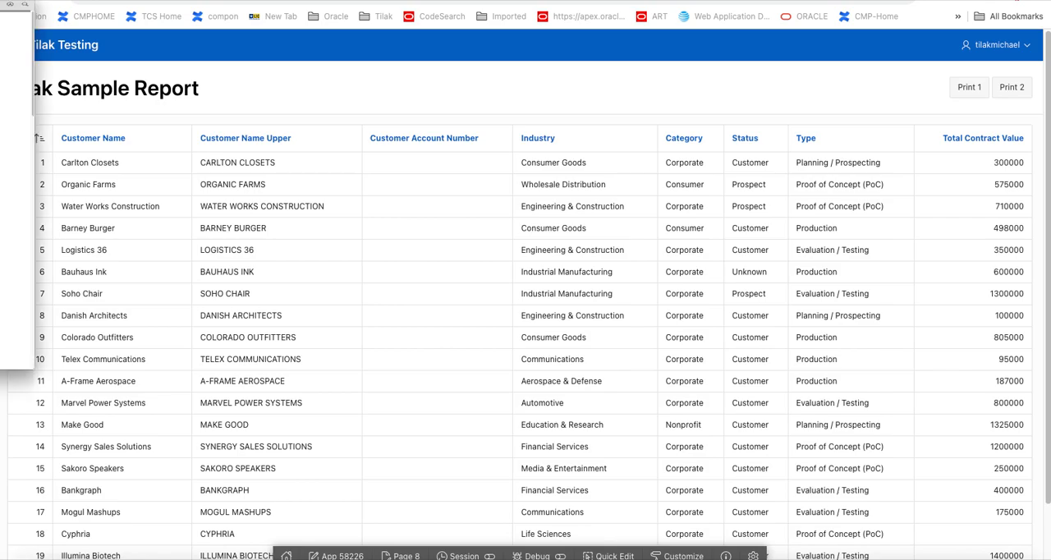
left_click_drag(339, 0, 493, 2)
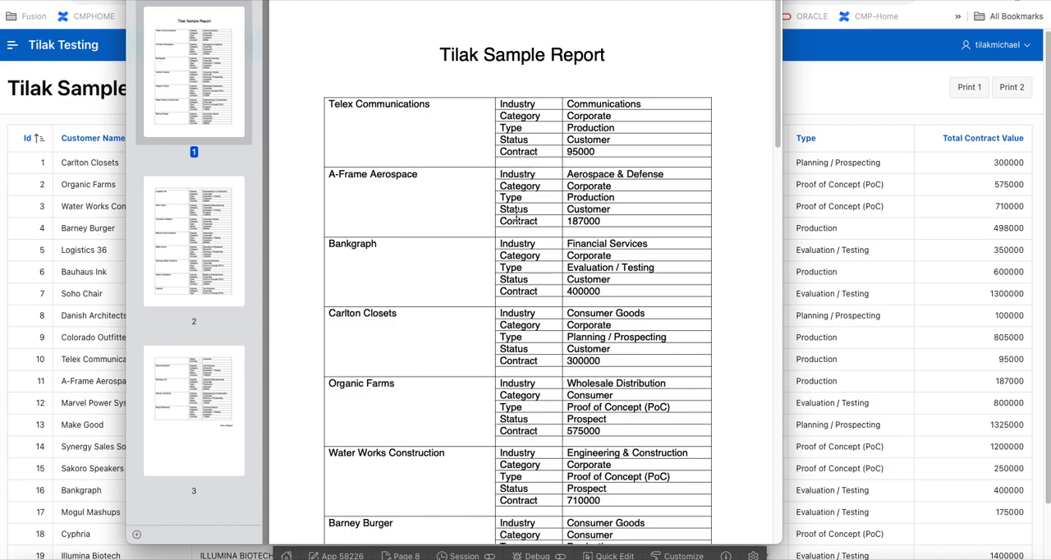
scroll(517, 218, "down", 10)
scroll(517, 218, "down", 10)
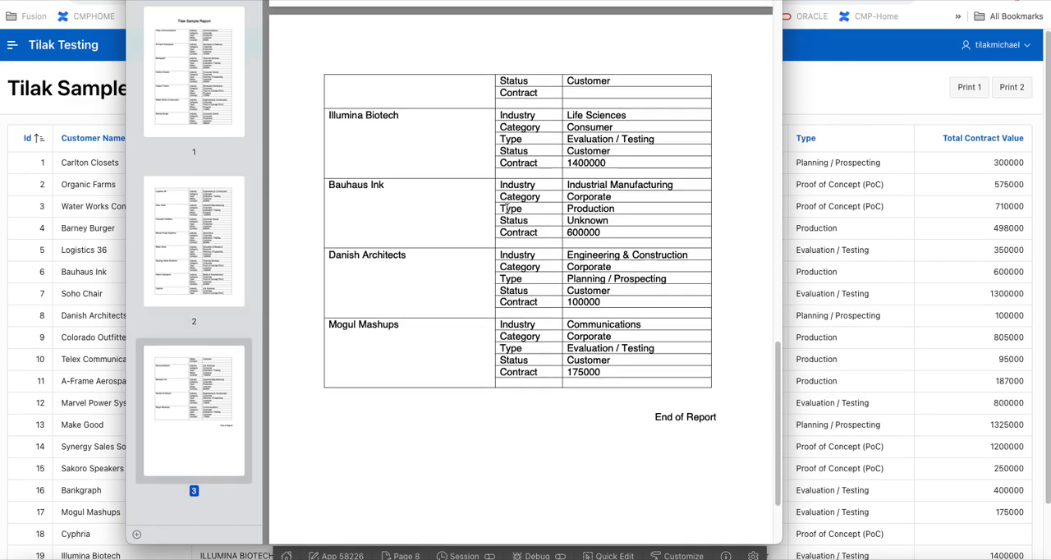
scroll(500, 193, "up", 10)
scroll(499, 193, "up", 10)
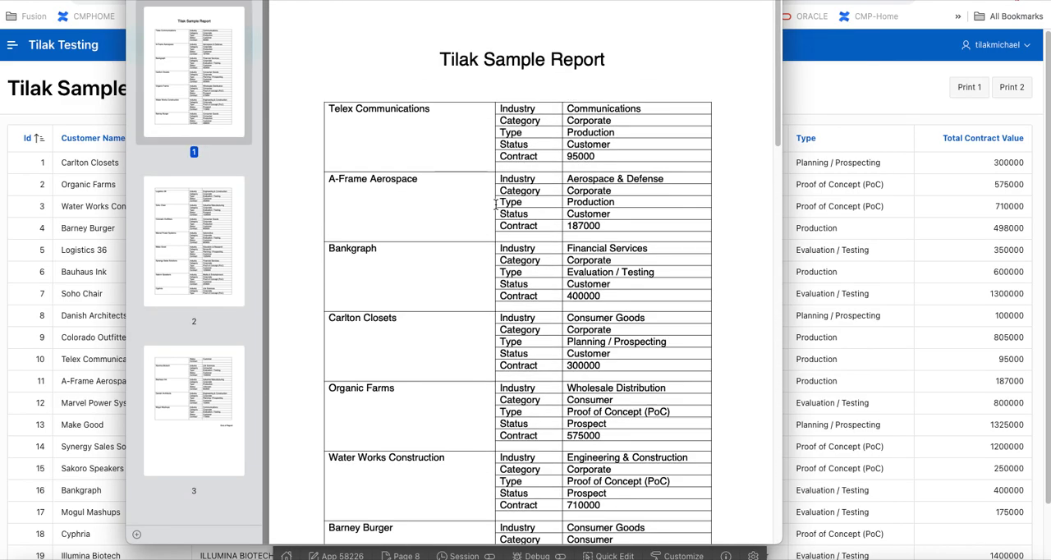
left_click(142, 1)
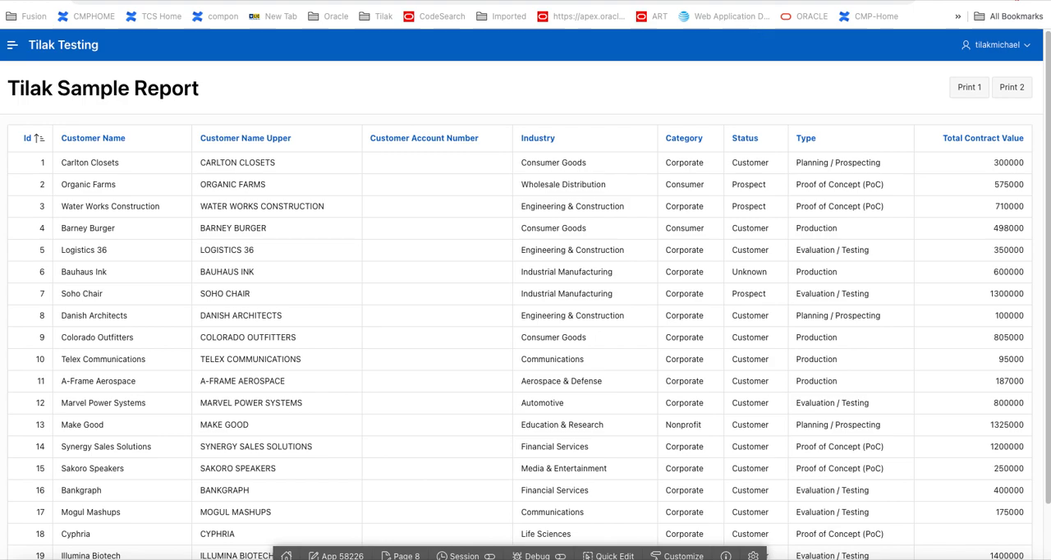
Step: Return to Page Designer for page 8 and create a page item in the Breadcrumb region's Next position
left_click(106, 1)
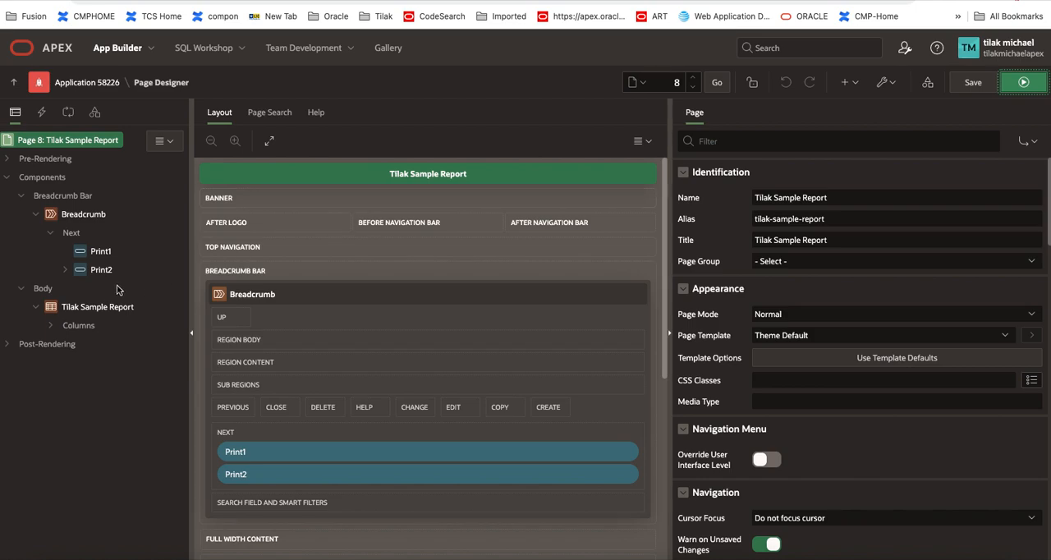
left_click(73, 234)
right_click(74, 236)
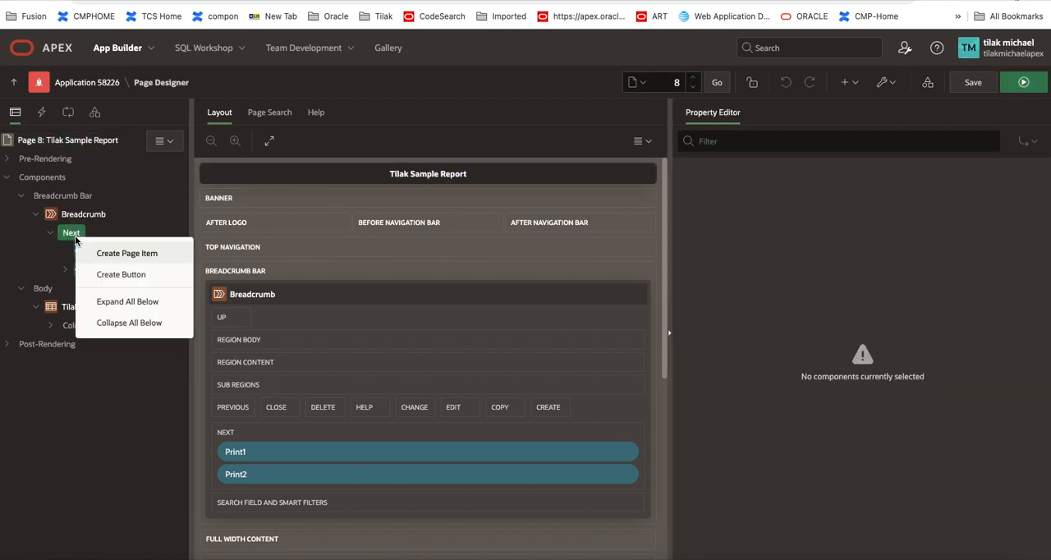
left_click(97, 254)
left_click_drag(104, 277, 107, 256)
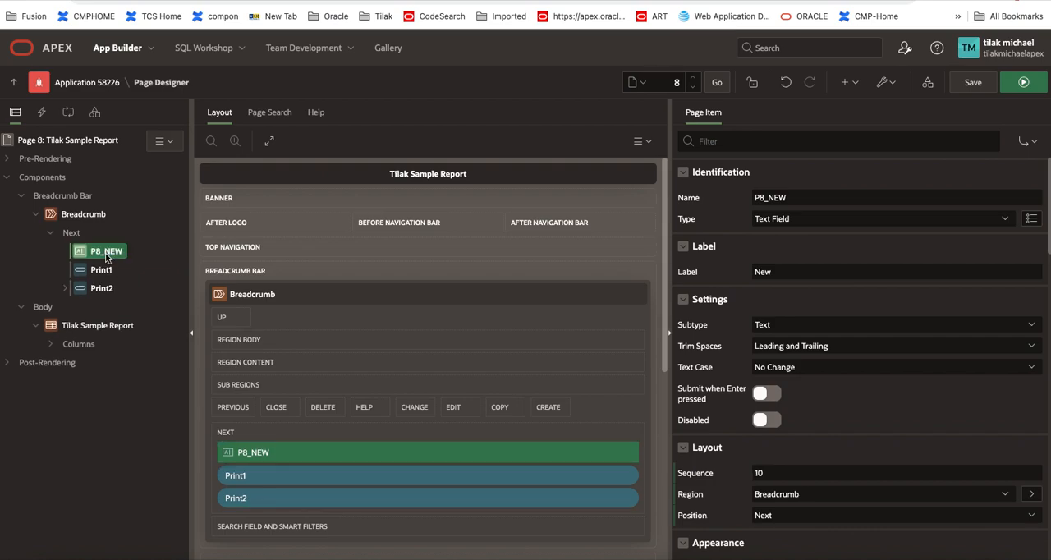
Step: Rename the new page item to P8_FILTER
left_click(809, 202)
key("BackSpace")
key("BackSpace")
key("BackSpace")
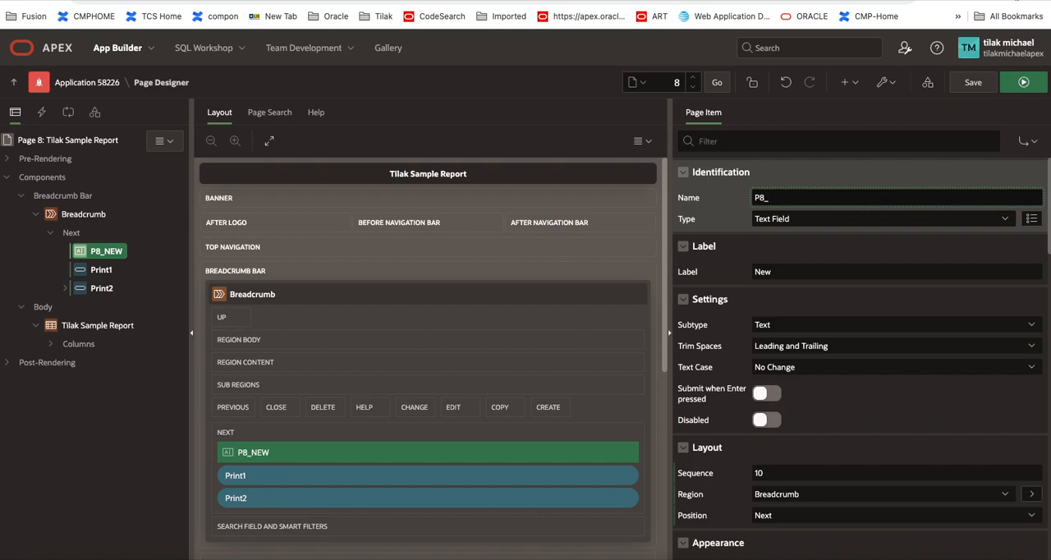
type("FILTER")
left_click_drag(831, 200, 740, 202)
Step: Set the text case of P8_FILTER to Upper and save the page
left_click(817, 373)
left_click(805, 395)
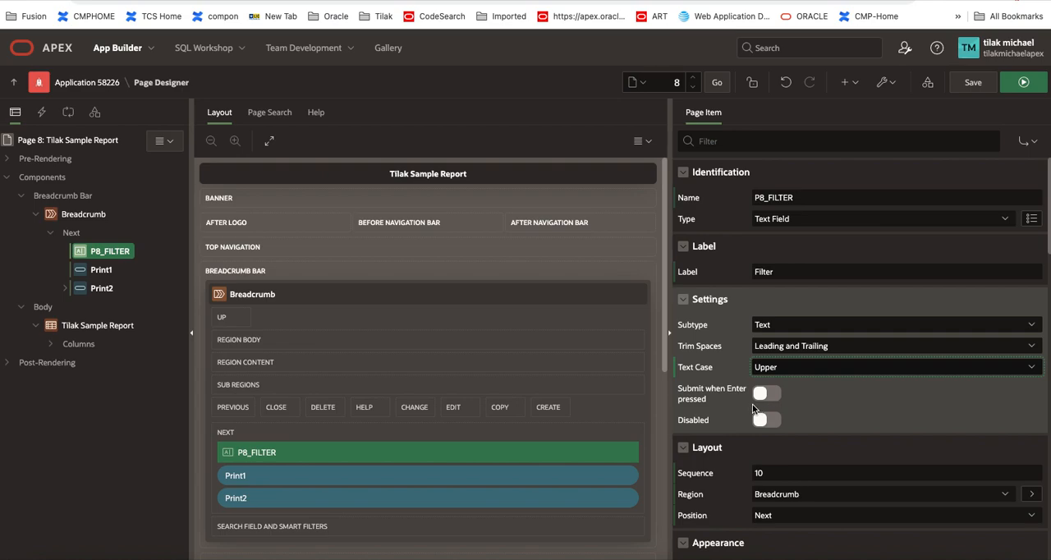
scroll(752, 408, "down", 3)
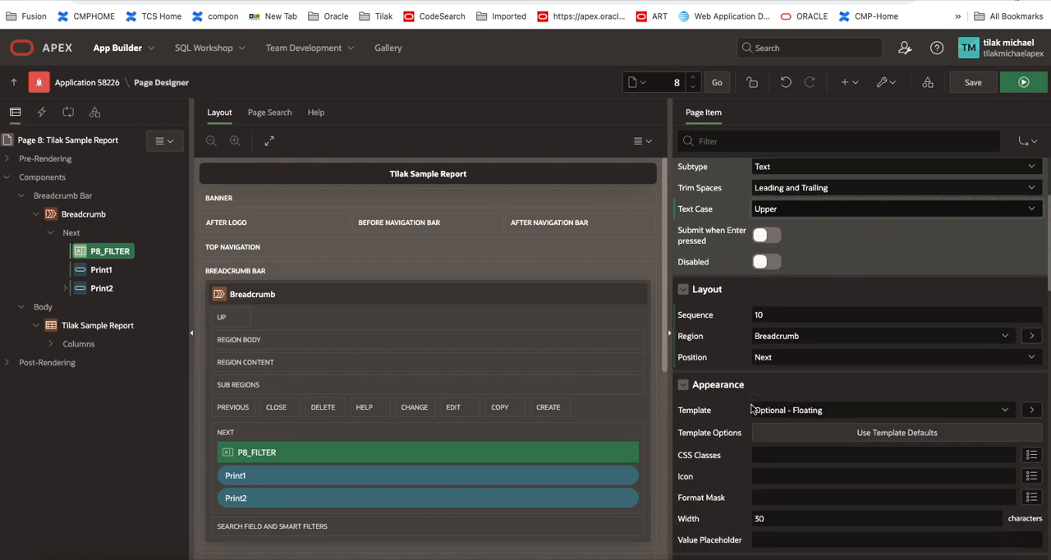
scroll(751, 408, "up", 3)
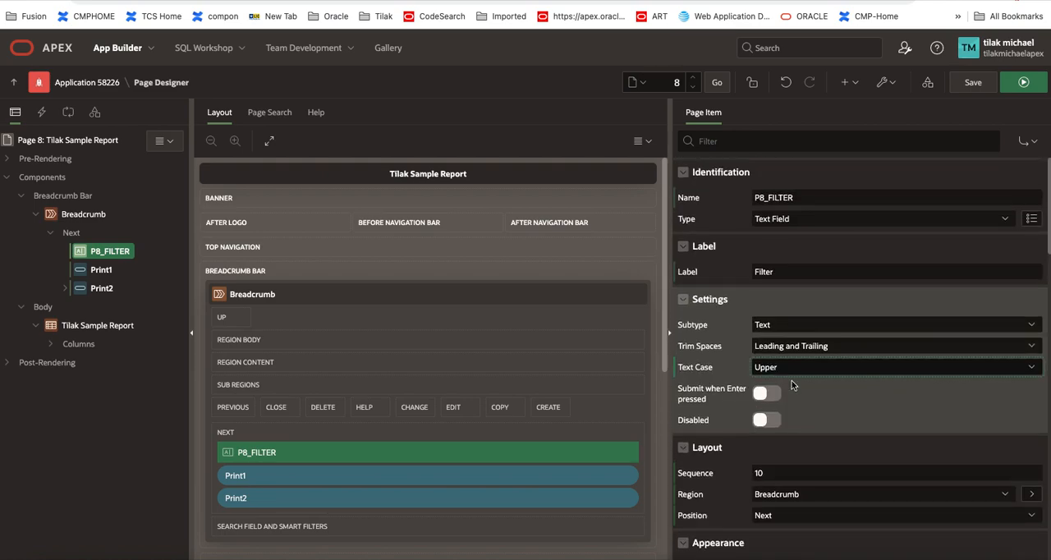
left_click(966, 81)
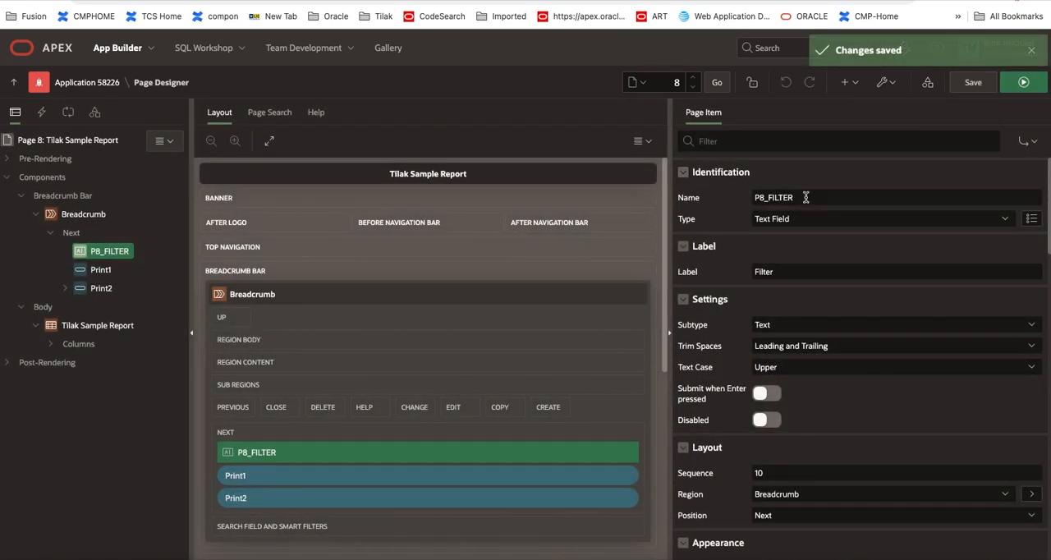
Step: Copy the P8_FILTER item name and open the source query of the customReport report query in Shared Components
left_click(734, 201)
key("ctrl+c")
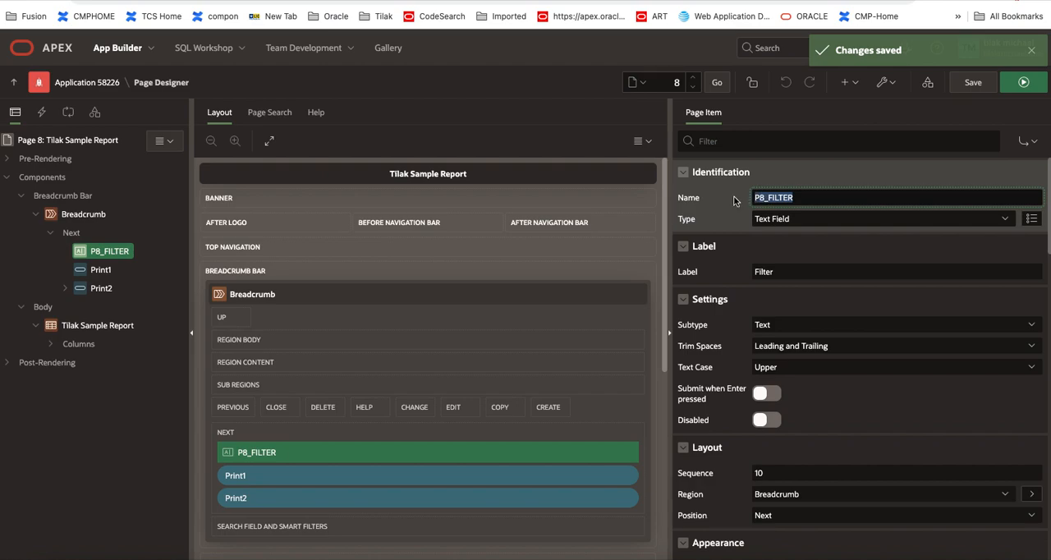
left_click(930, 87)
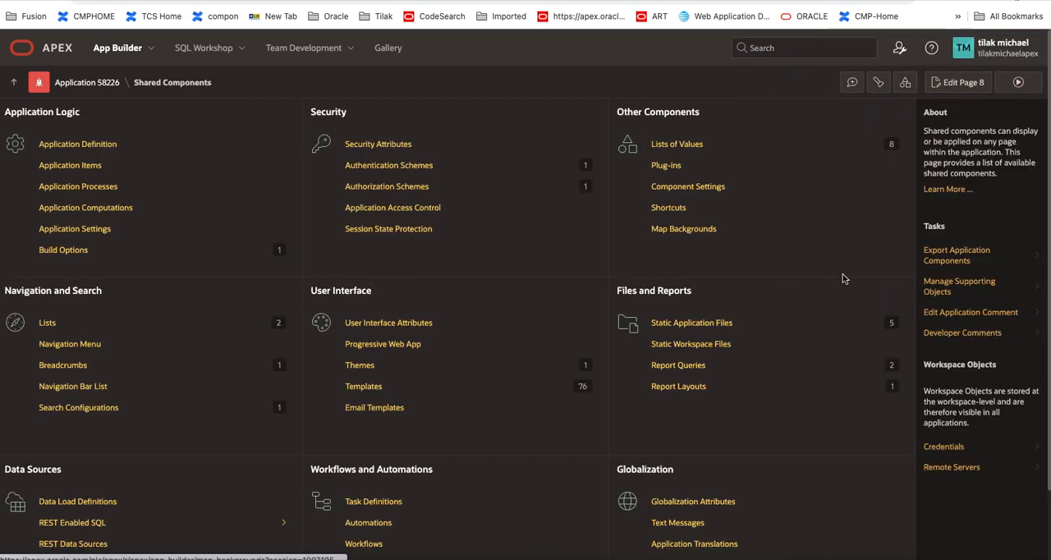
left_click(692, 366)
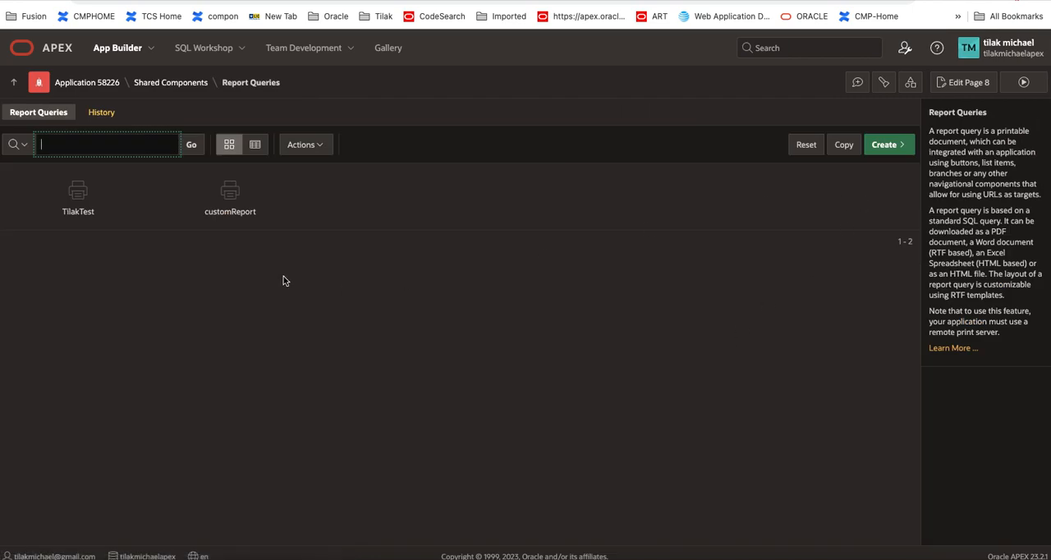
left_click(231, 200)
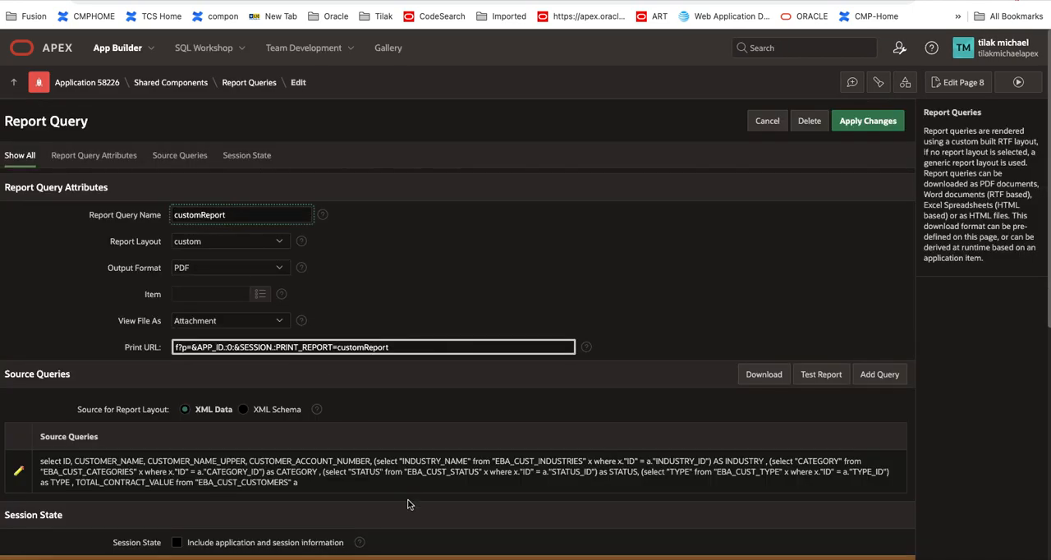
left_click(17, 473)
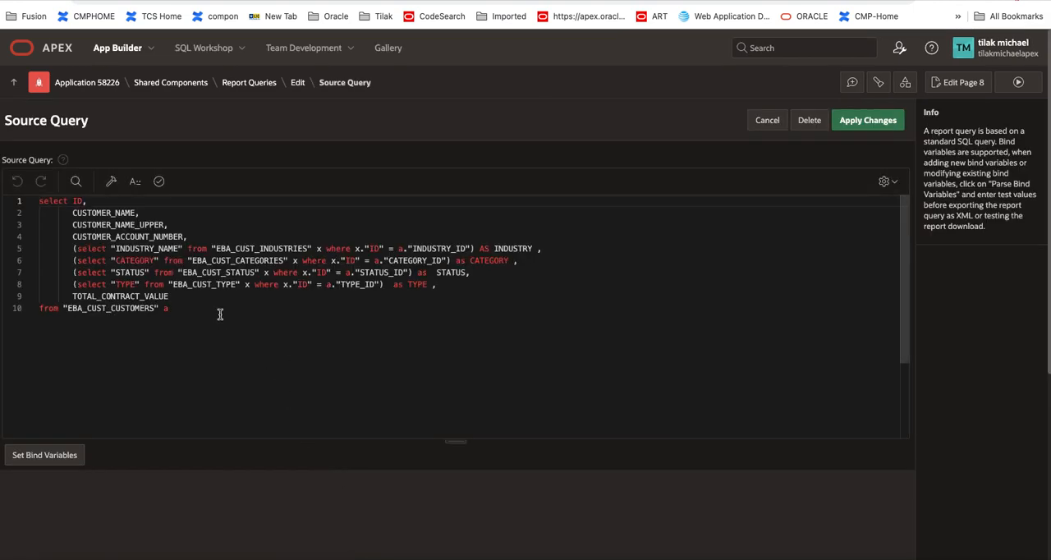
Step: Add a WHERE line at the end of the source query with CUSTOMER_NAME_UPPER LIKE in front of P8_FILTER
key("Return")
type("WHERE")
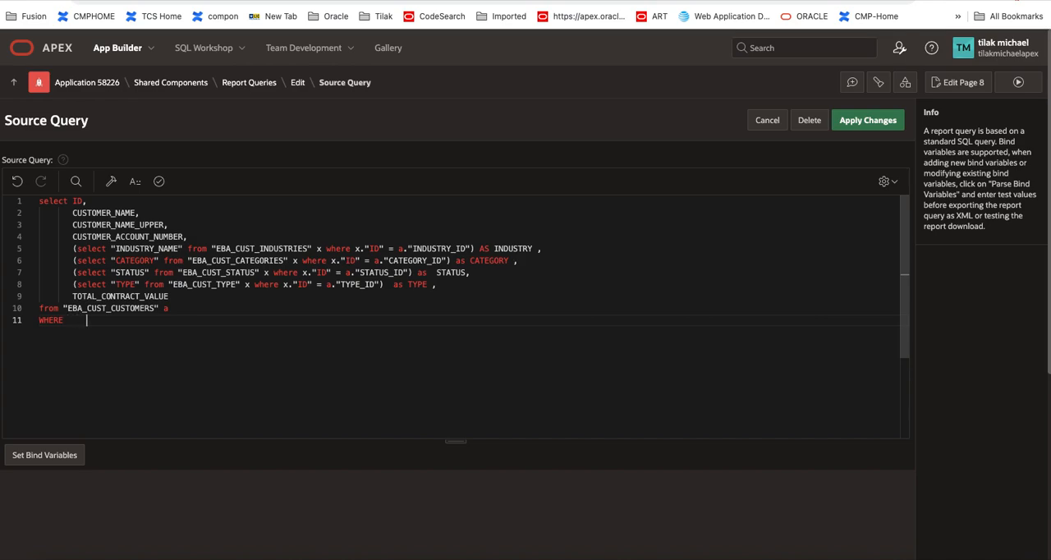
key("ctrl+v")
left_click(114, 225)
double_click(114, 226)
key("ctrl+c")
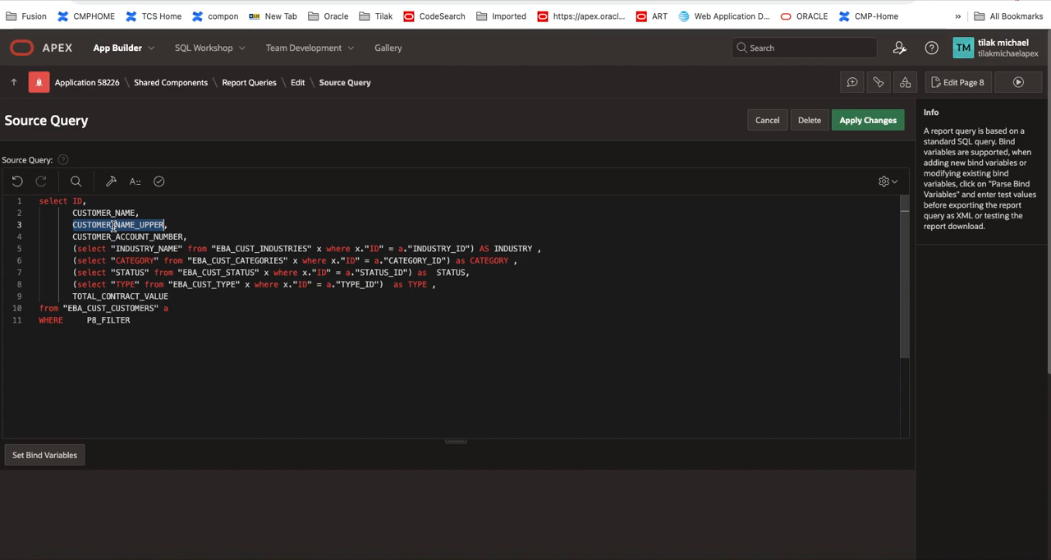
left_click(78, 320)
key("ctrl+v")
type("LIKE ")
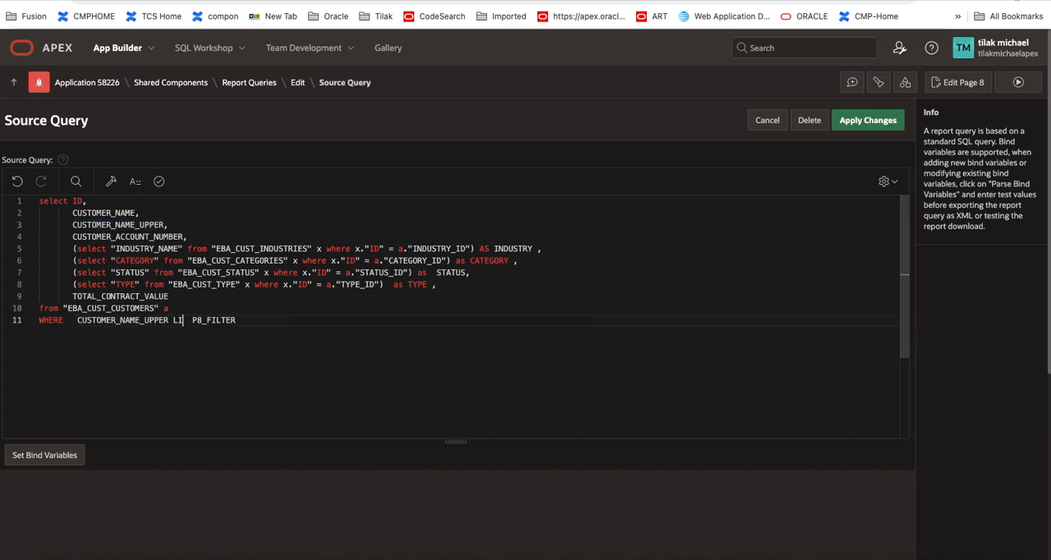
type("'")
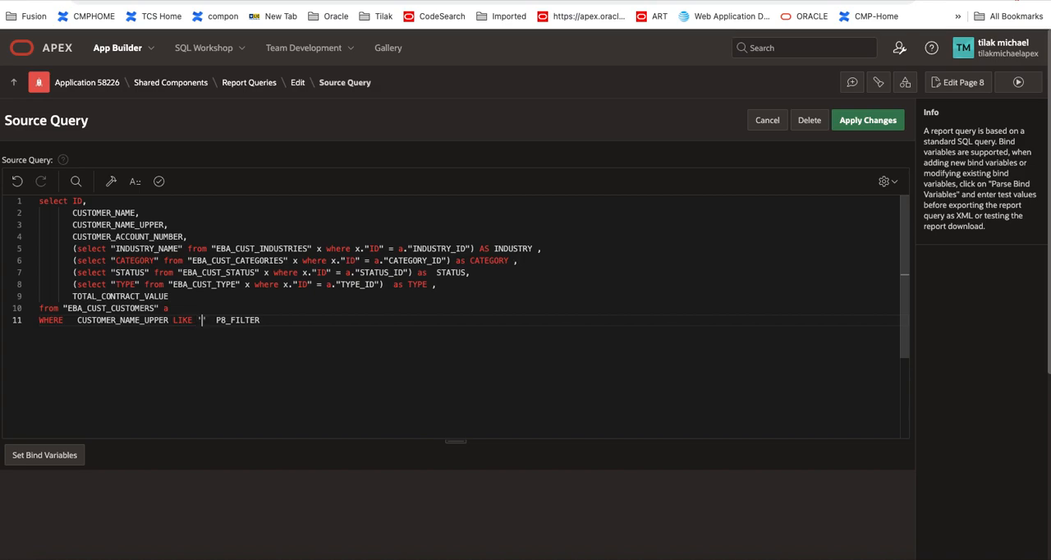
type("%'||")
Step: Complete the LIKE condition as '%'|| :P8_FILTER || '%' and apply the source query changes
key("BackSpace")
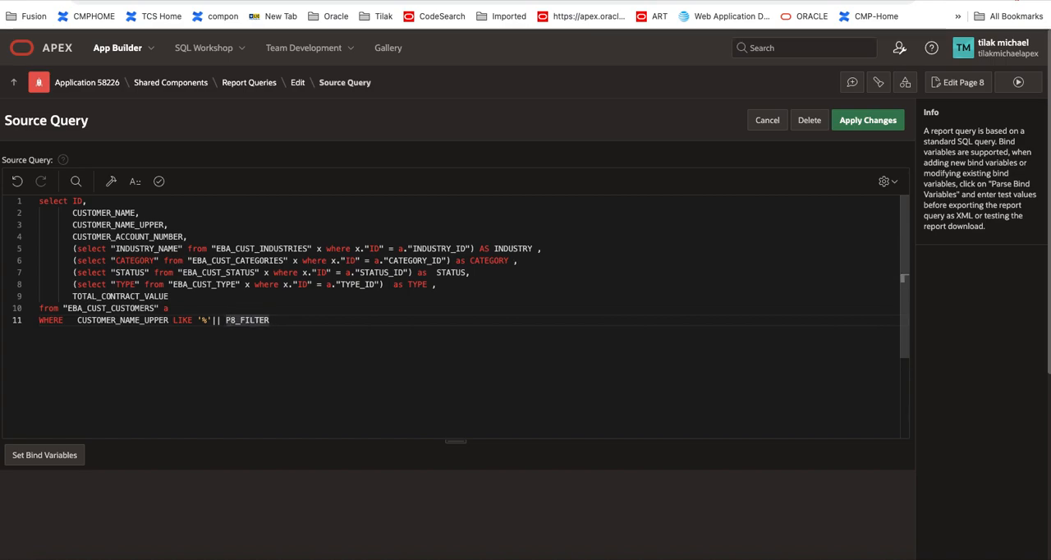
type(":")
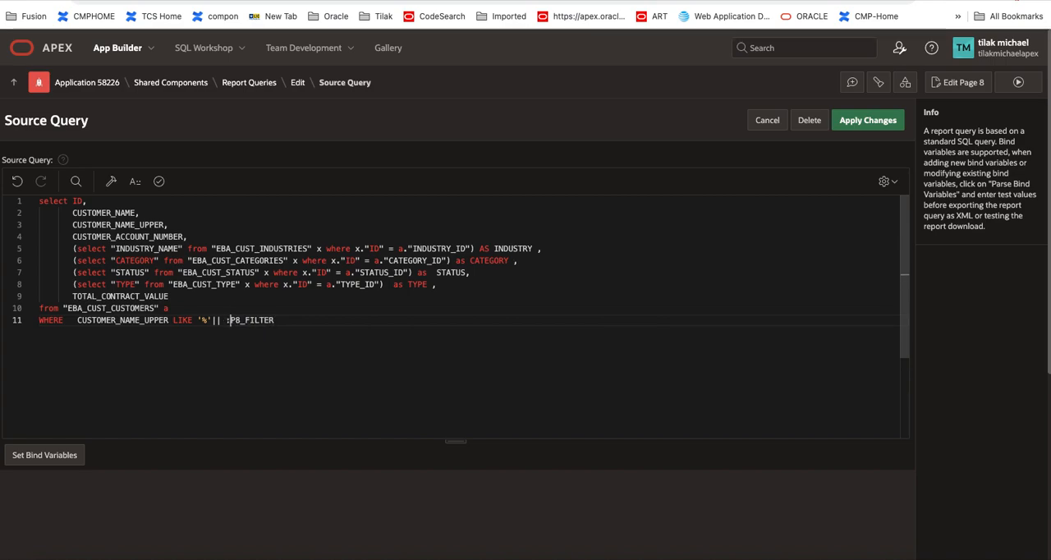
double_click(234, 320)
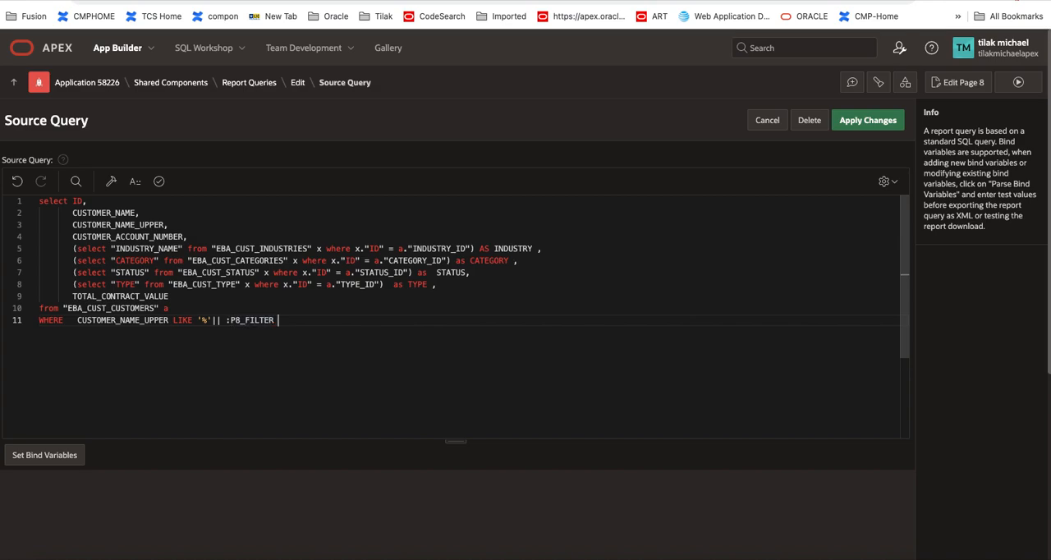
type("|| '%'")
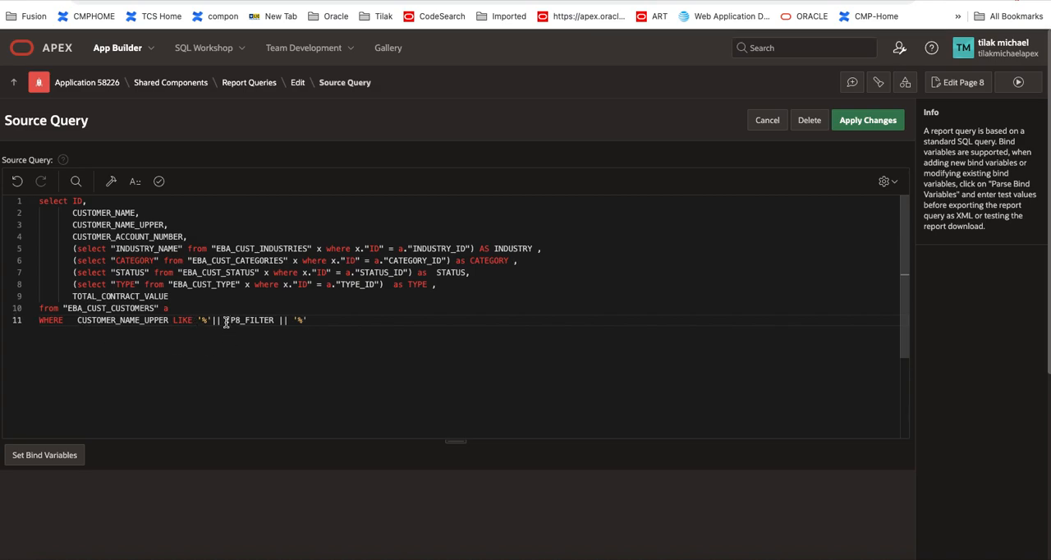
left_click(290, 322)
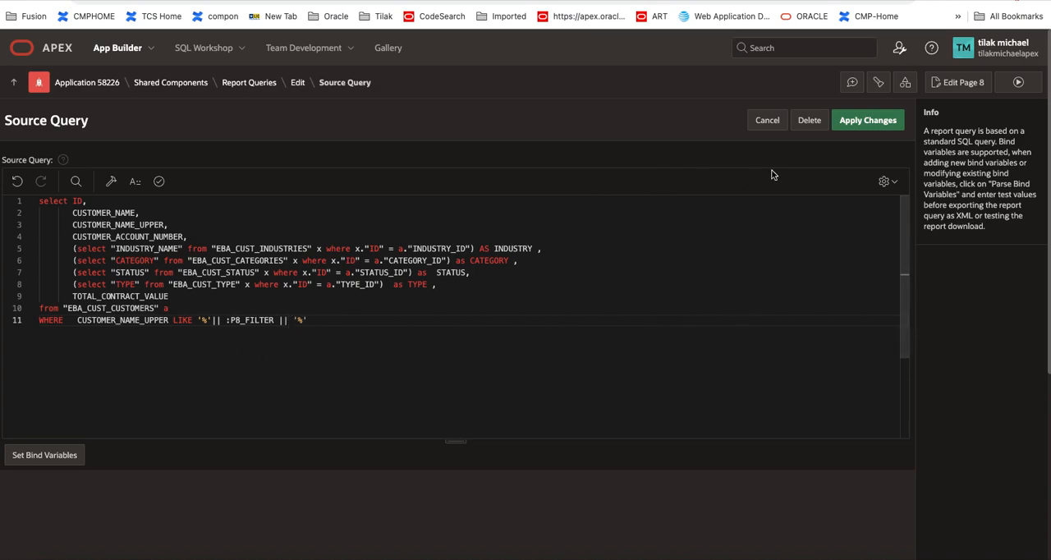
left_click(850, 128)
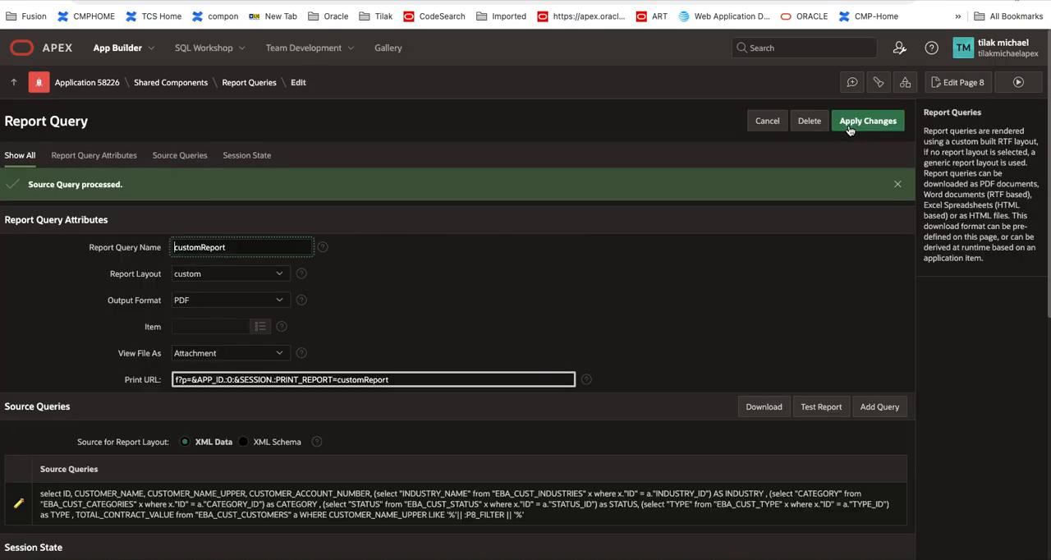
Step: Run page 8, enter MA in the Filter field, test Print 1 by reviewing customreport (5).pdf, and return to the running page
left_click(1018, 82)
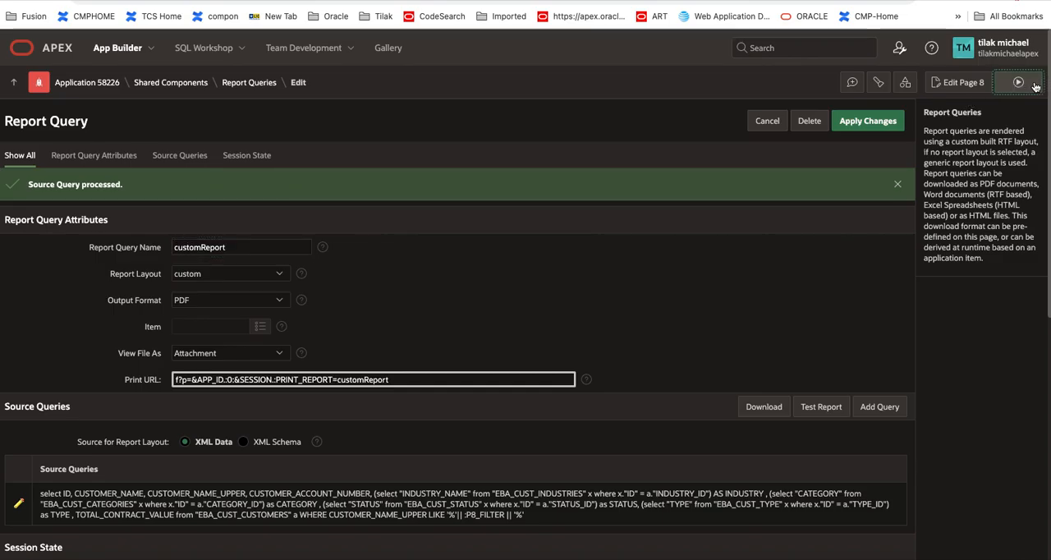
left_click(843, 85)
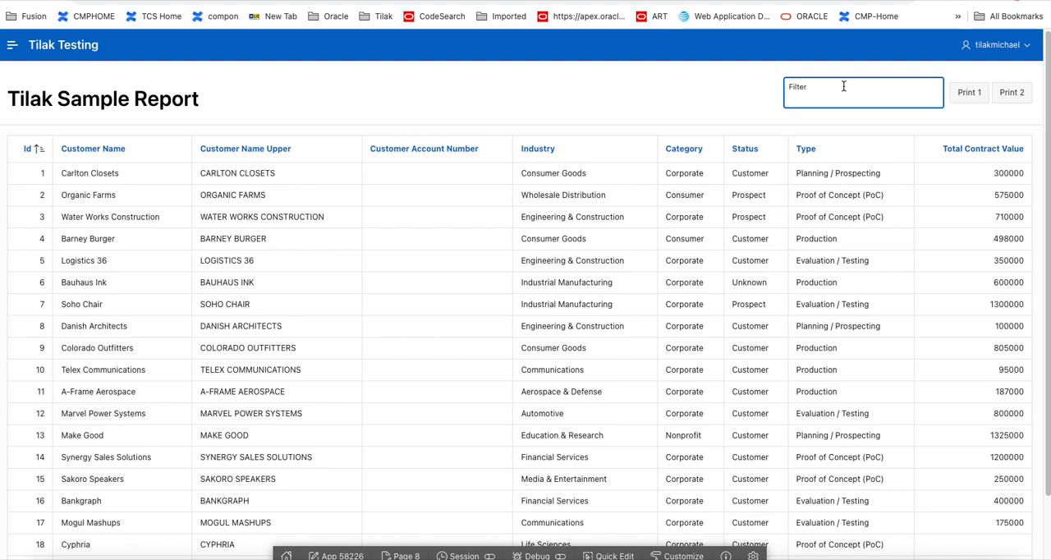
type("MA")
left_click(967, 96)
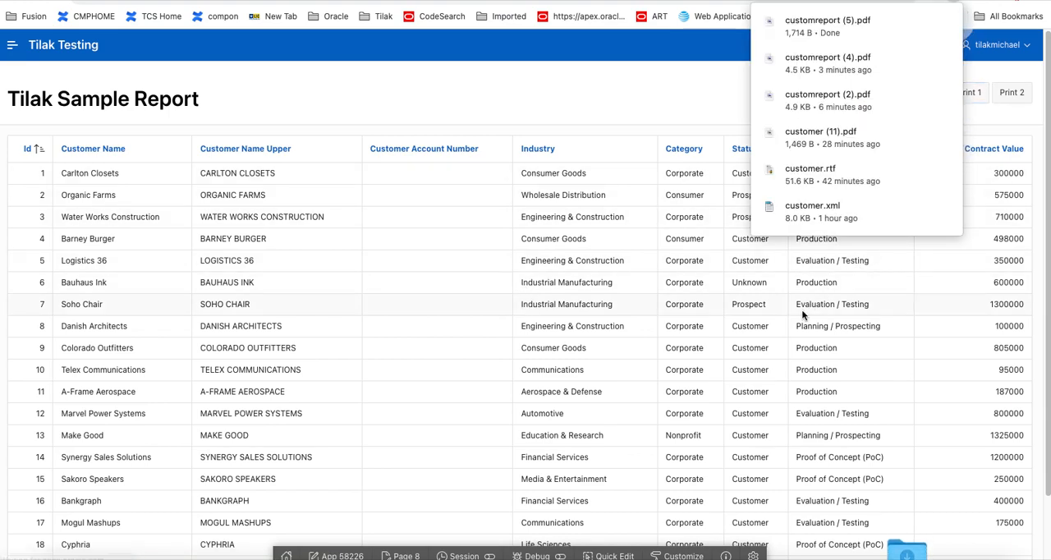
left_click(821, 29)
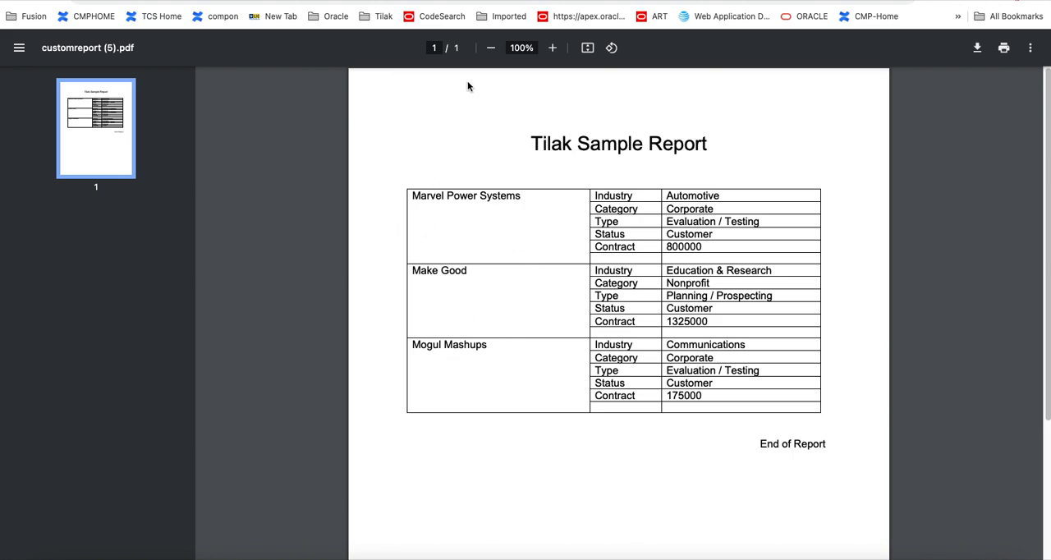
left_click(493, 1)
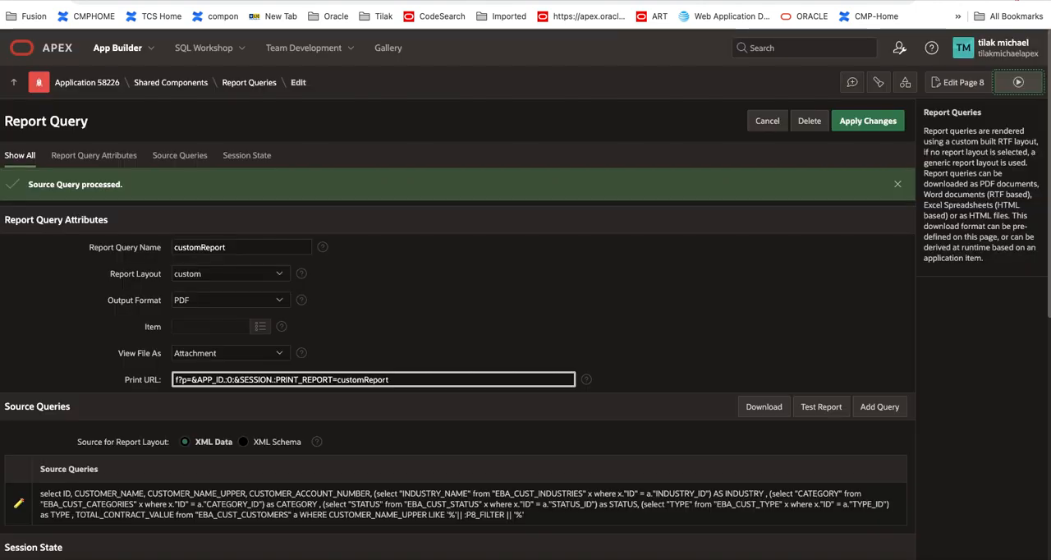
left_click(330, 1)
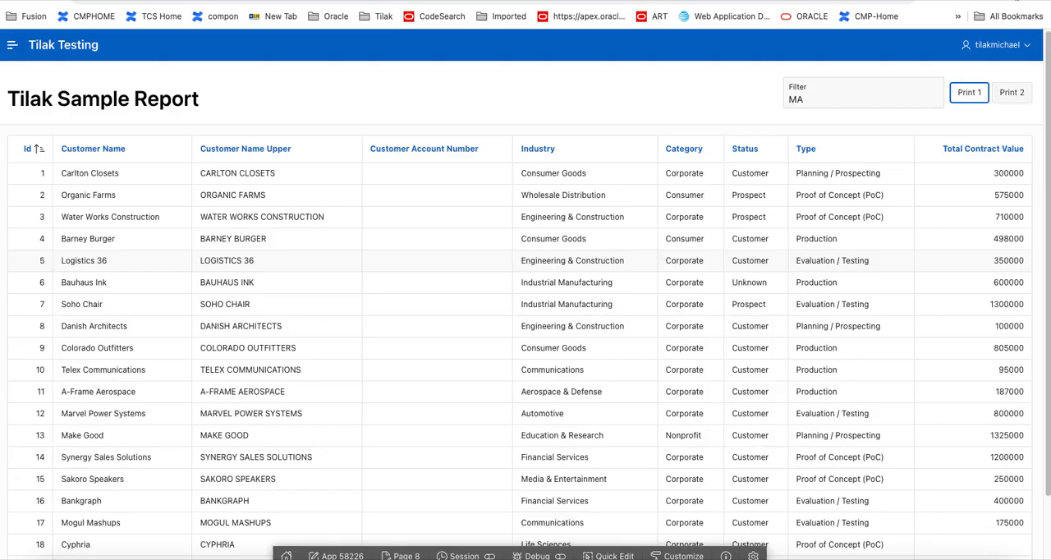
Step: Set the Filter field to SA and test Print 1 and Print 2 by opening customreport (6).pdf and customreport (7).pdf
left_click_drag(815, 100, 772, 99)
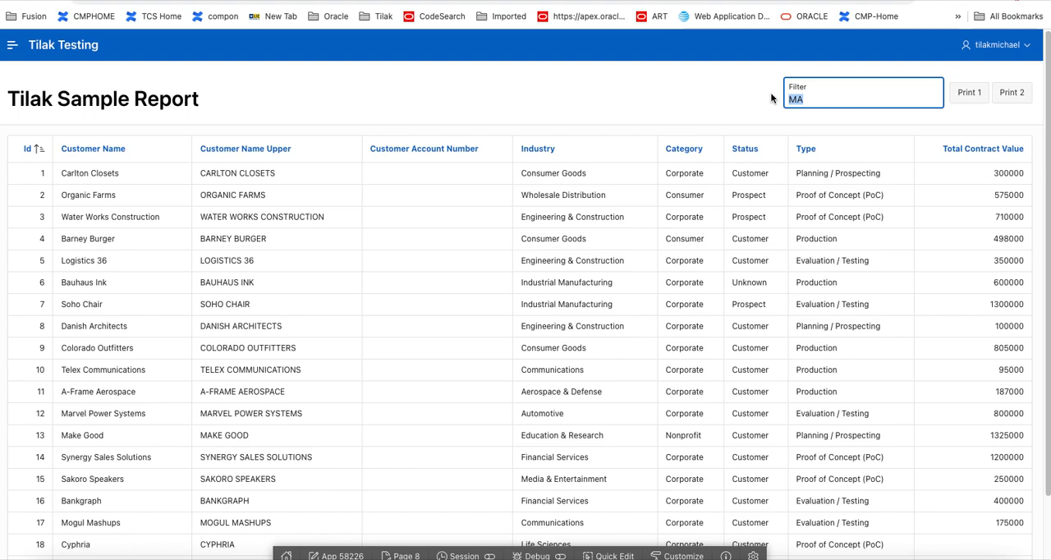
type("SA")
left_click(972, 95)
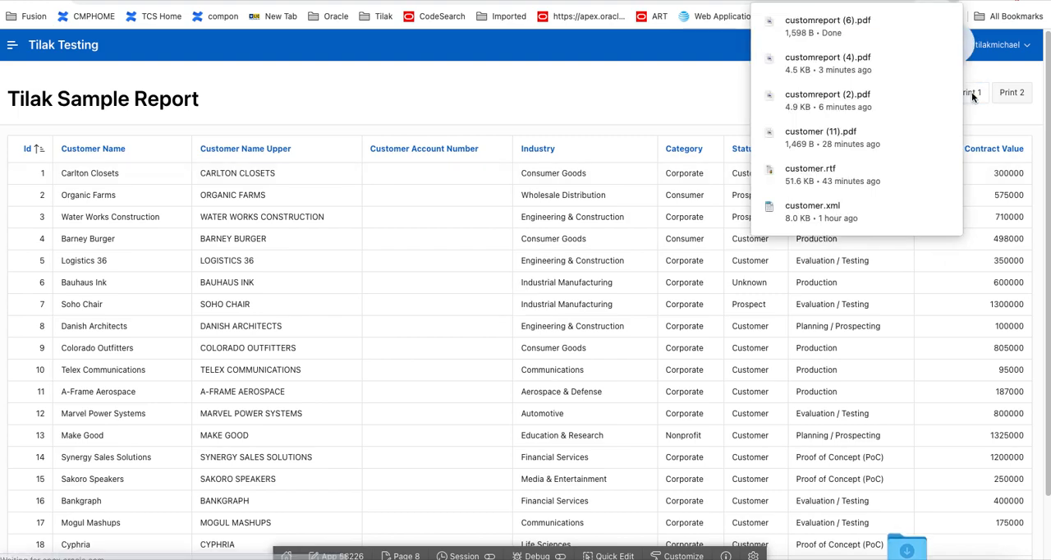
left_click(818, 26)
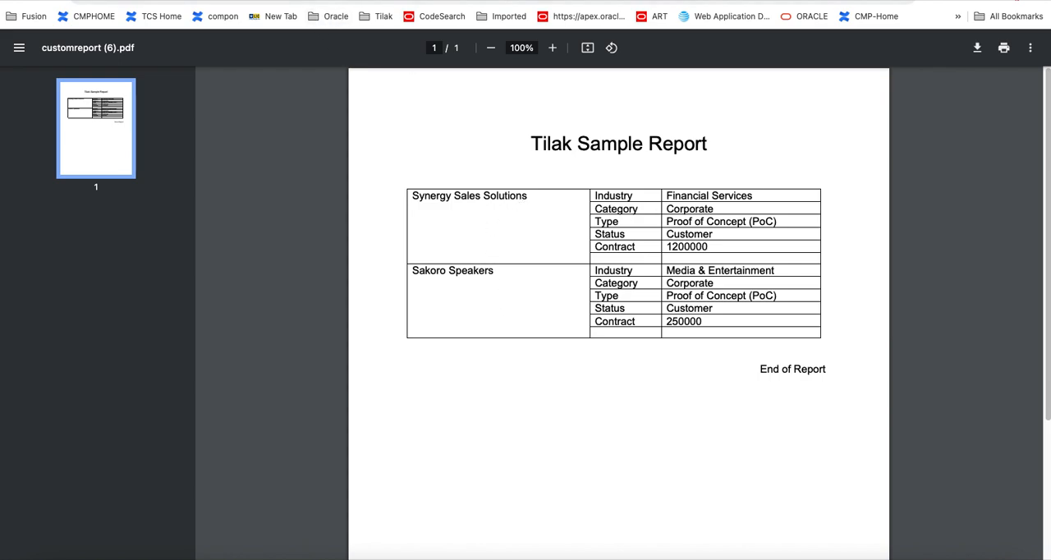
left_click(327, 2)
left_click(1014, 93)
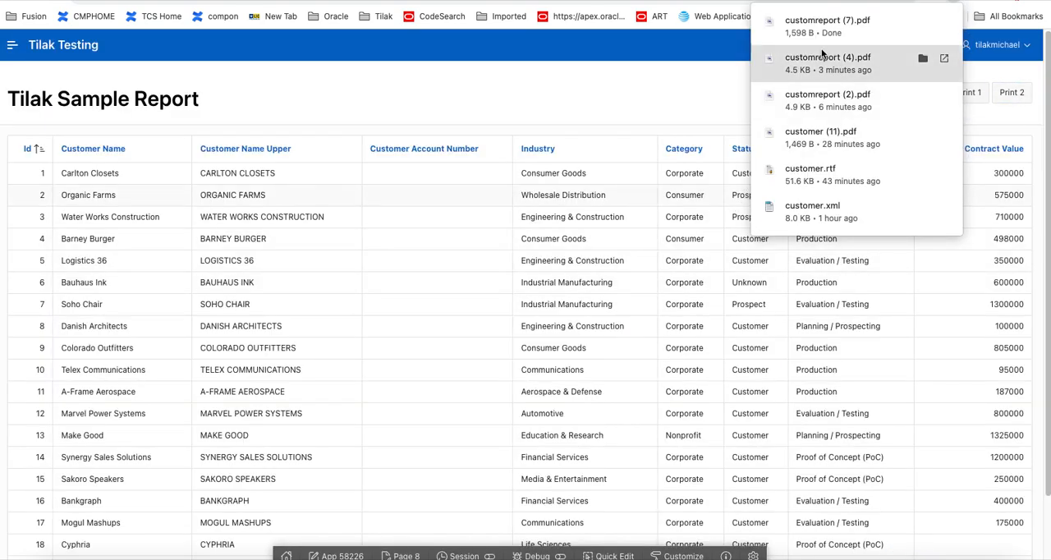
left_click(828, 27)
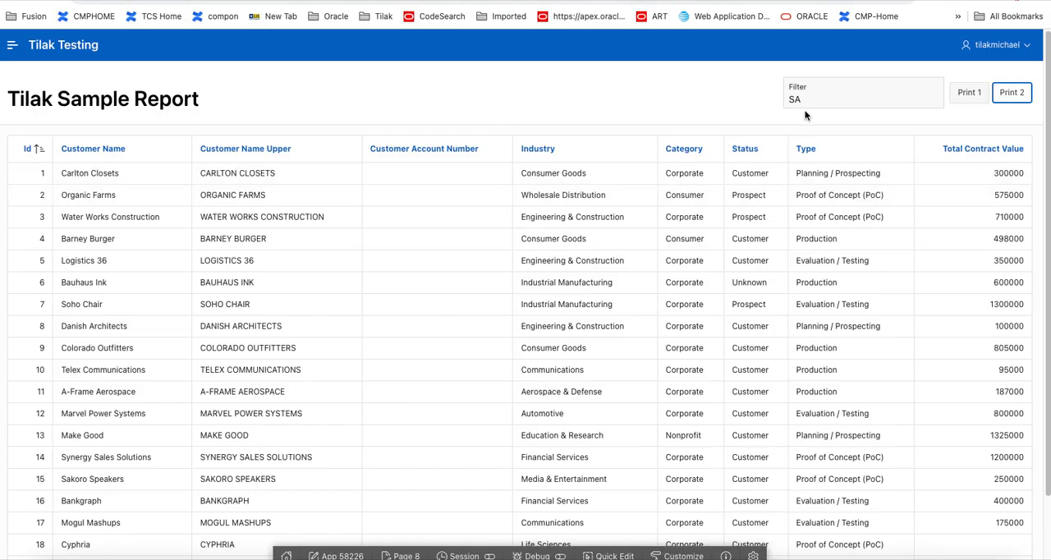
Step: Set the Filter field to BA, test Print 2 by reviewing customreport (8).pdf, and return to Page Designer for page 8
left_click_drag(801, 98, 757, 102)
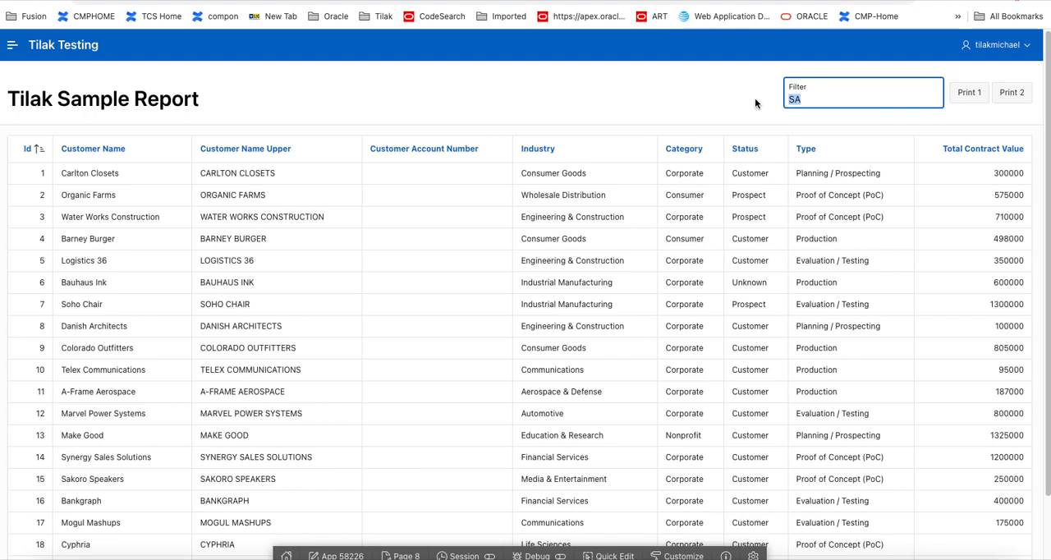
type("BA")
left_click(1012, 92)
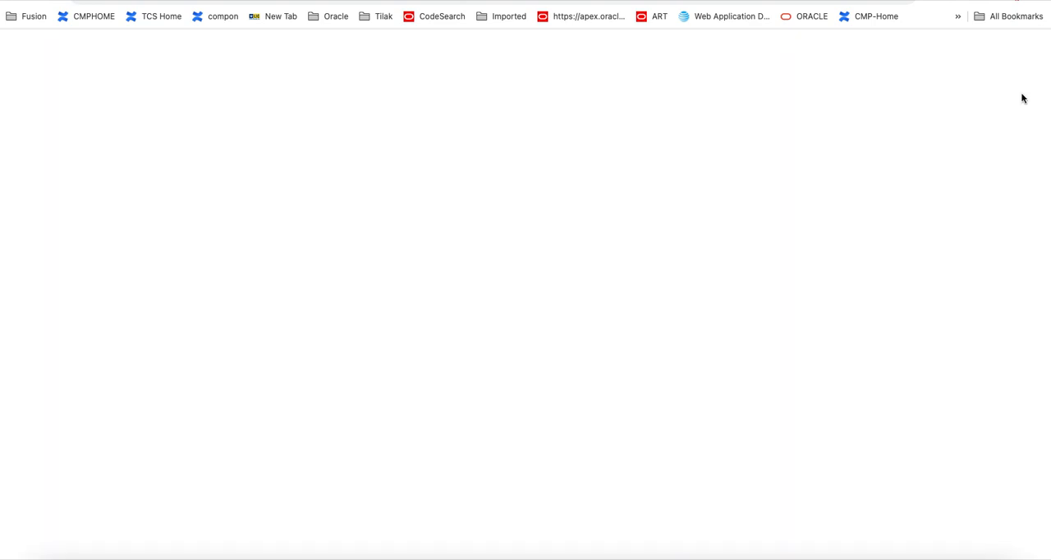
left_click(828, 25)
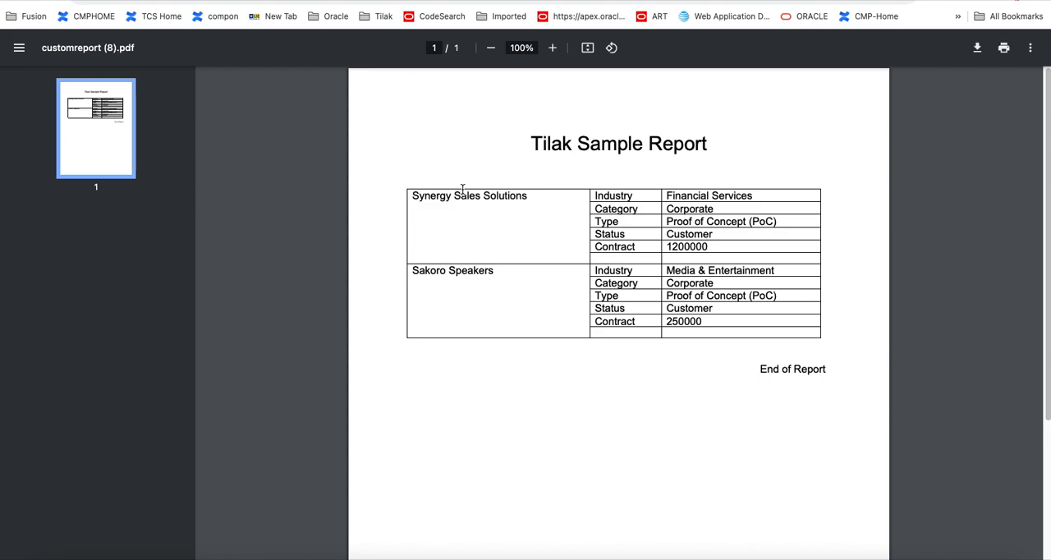
left_click(123, 0)
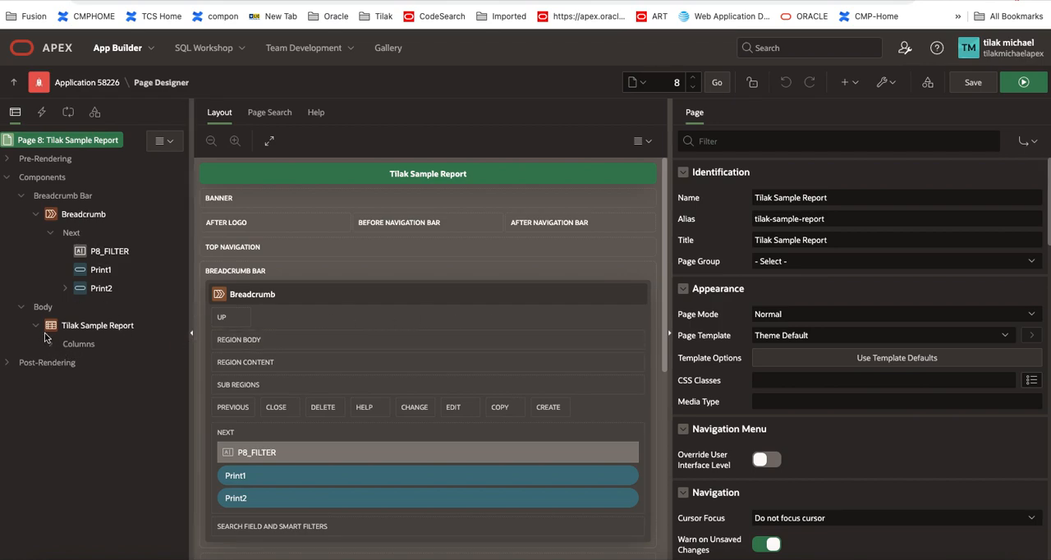
Step: Create a new True action in Print2's dynamic action and place it before the existing print action
left_click(66, 289)
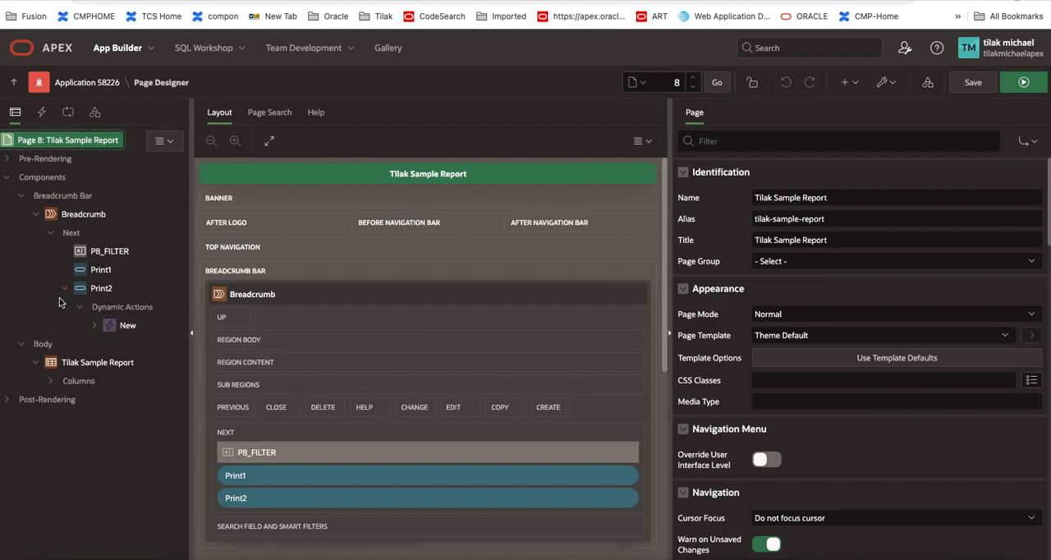
left_click(96, 327)
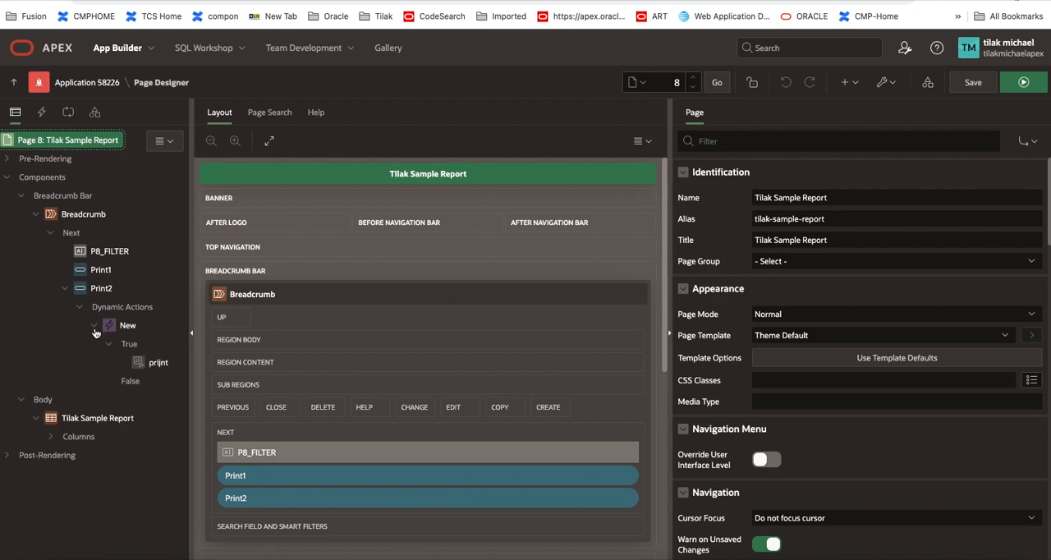
left_click(130, 344)
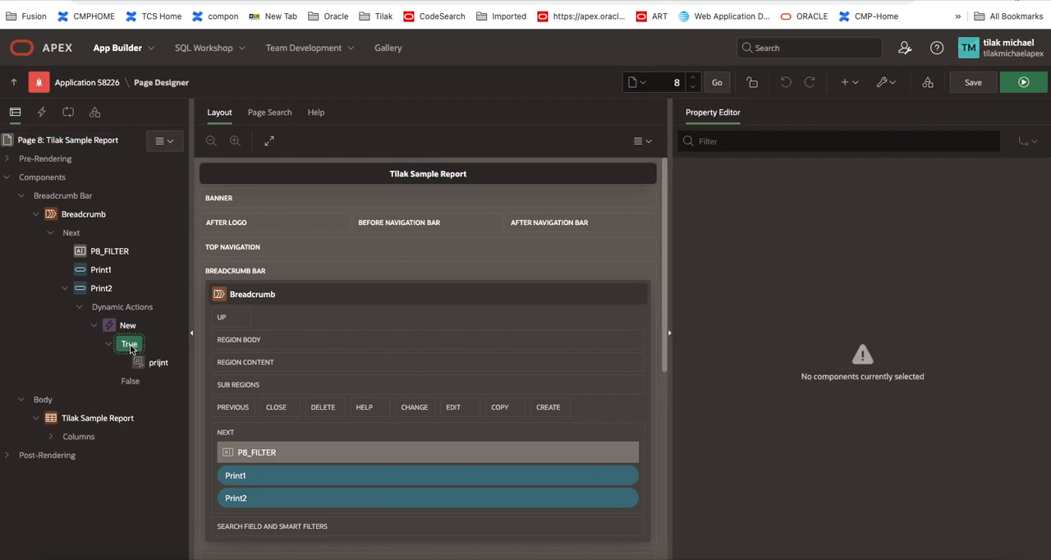
right_click(130, 347)
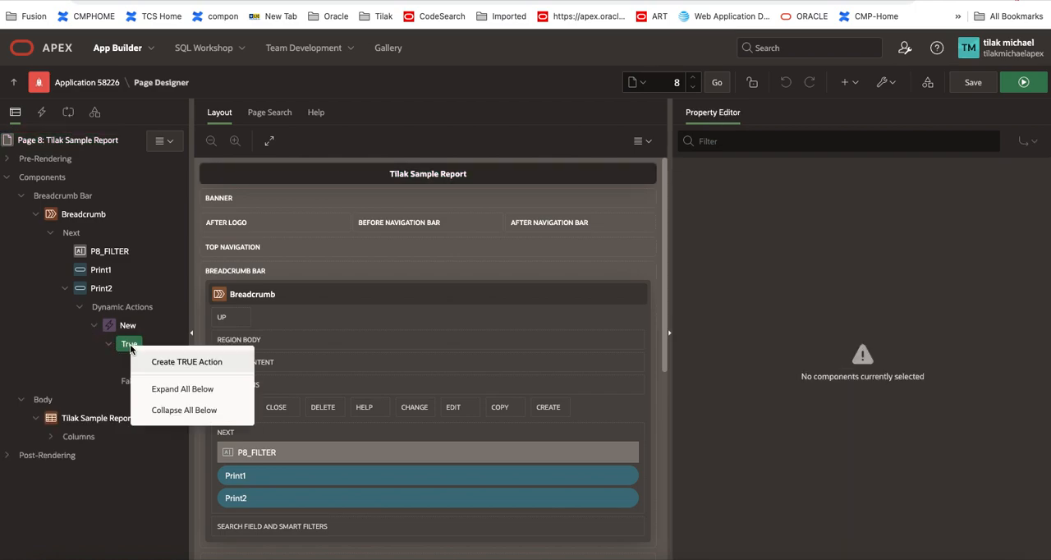
left_click(171, 362)
left_click_drag(164, 379, 161, 370)
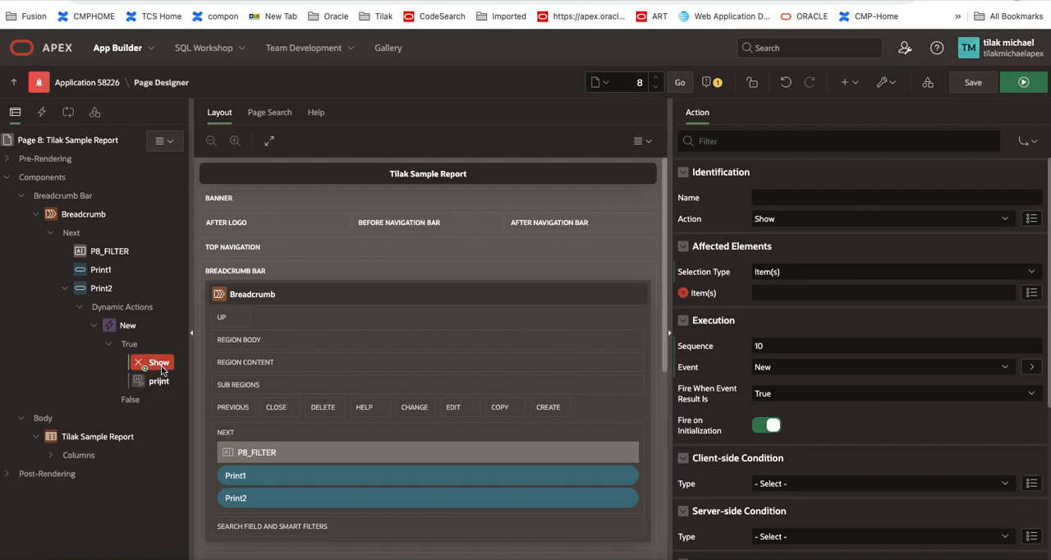
Step: Name the new action print0 and set its action type to Execute Server-side Code
left_click(792, 199)
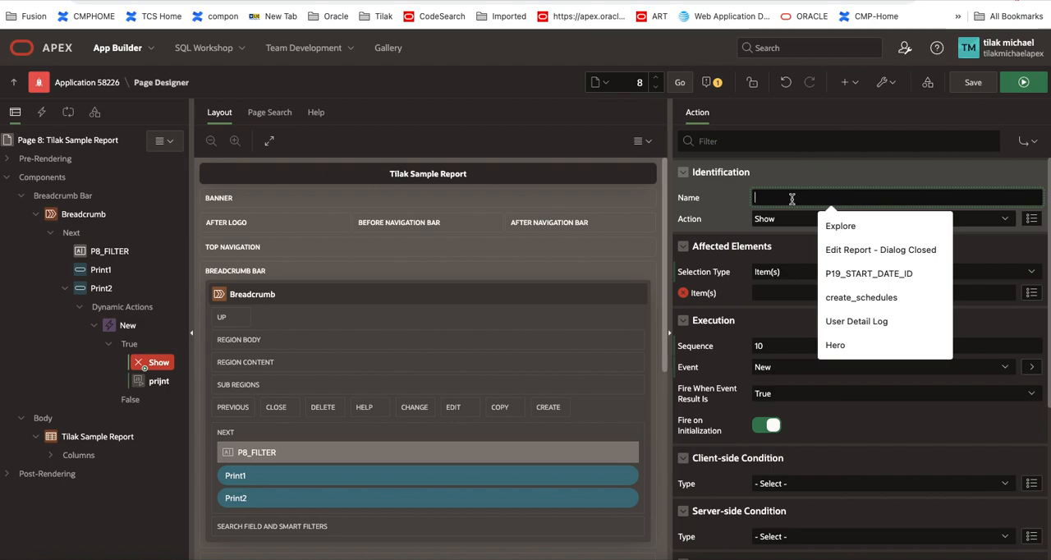
type("print0")
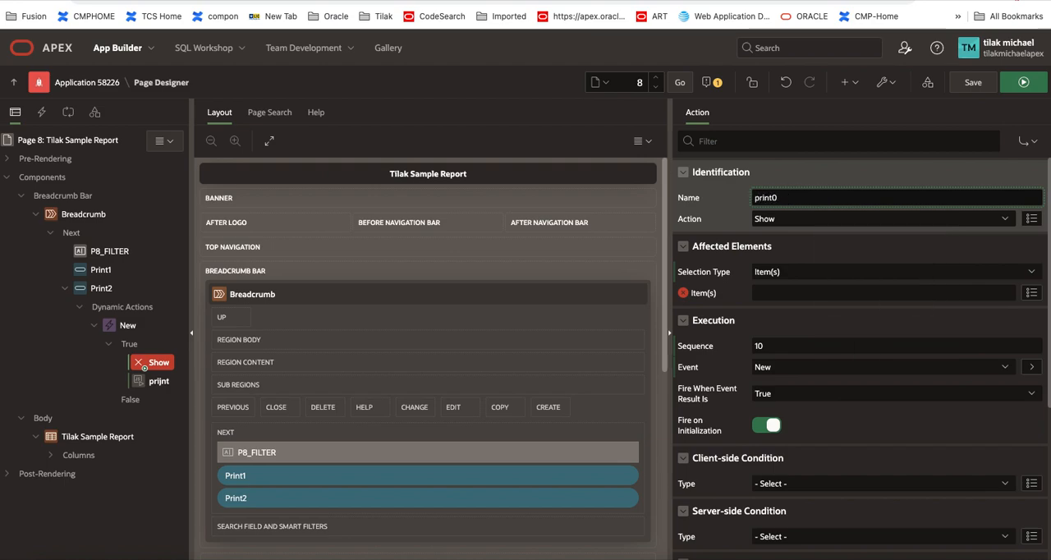
left_click(806, 219)
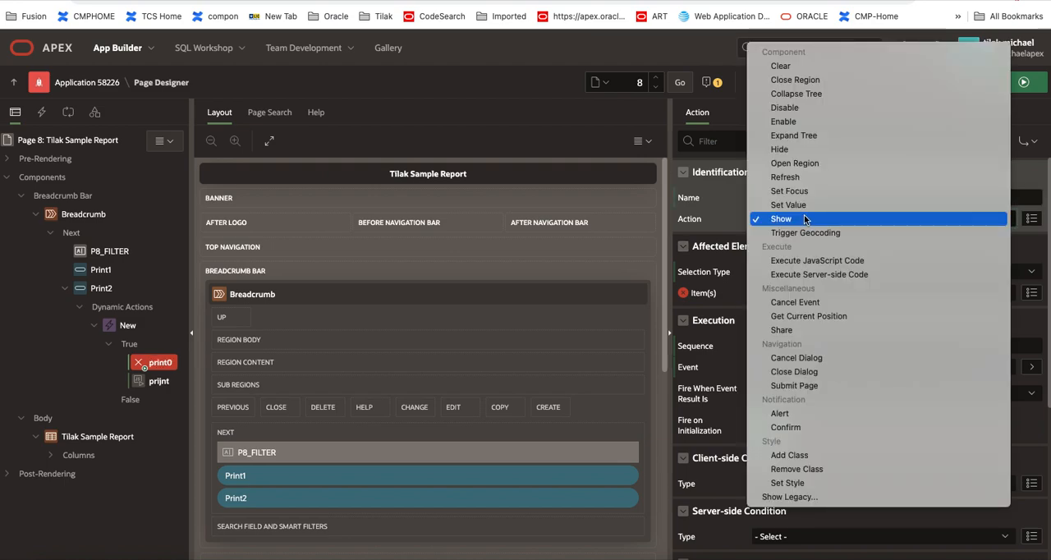
left_click(822, 275)
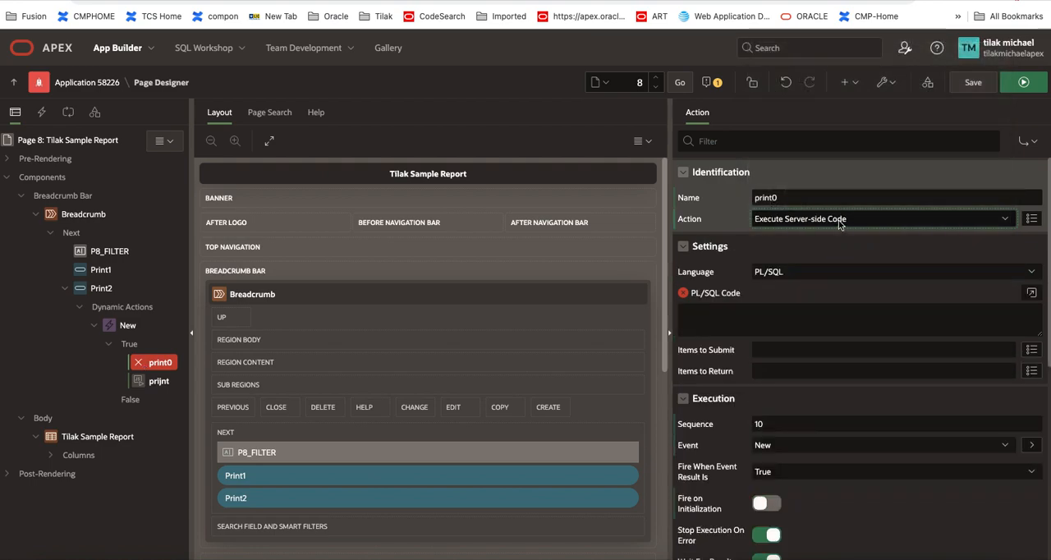
left_click(840, 221)
left_click(840, 223)
Step: Enter the PL/SQL block begin null ; end ; for print0 and set P8_FILTER as its item to submit
left_click(767, 312)
type("begin")
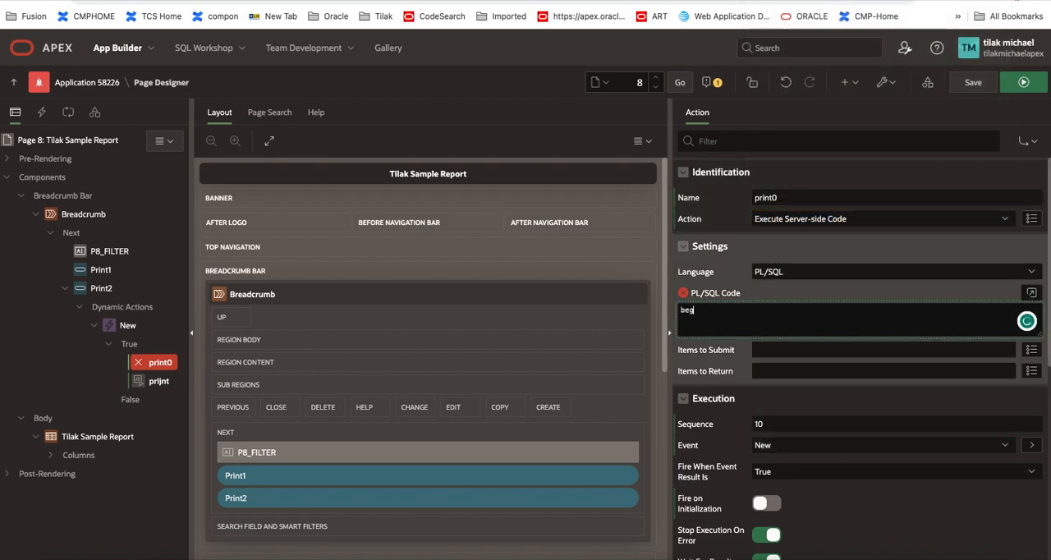
key("Return")
type("null ; ")
type("end ;")
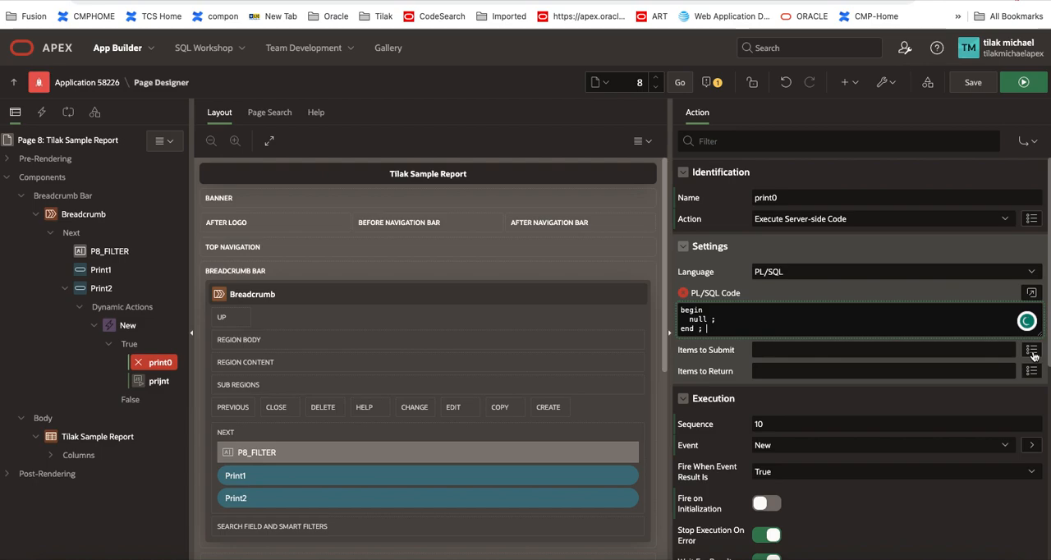
left_click(1031, 353)
left_click(376, 258)
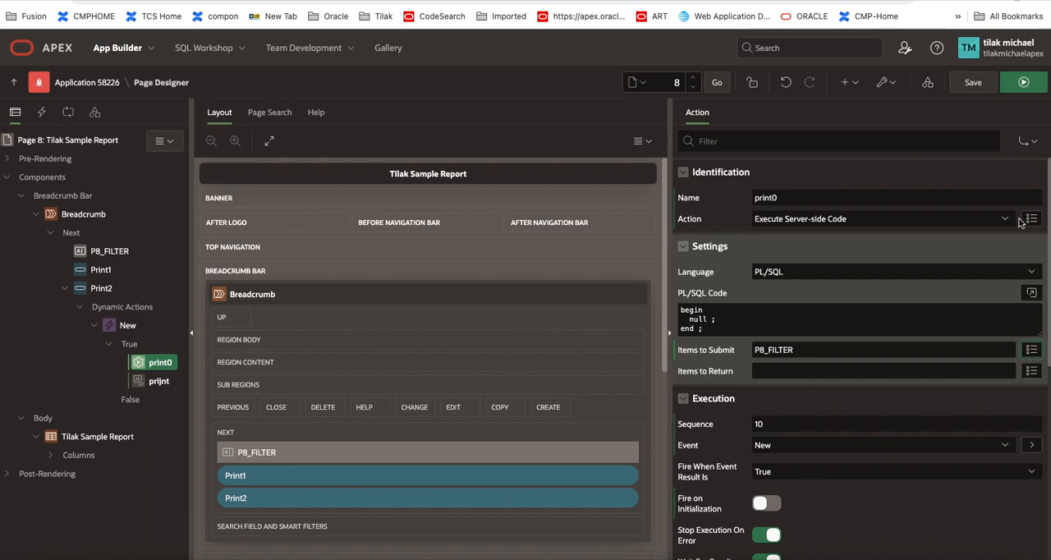
Step: Save and run page 8, then test Print 2 with filter SA by reviewing customreport (9).pdf and closing it
left_click(973, 82)
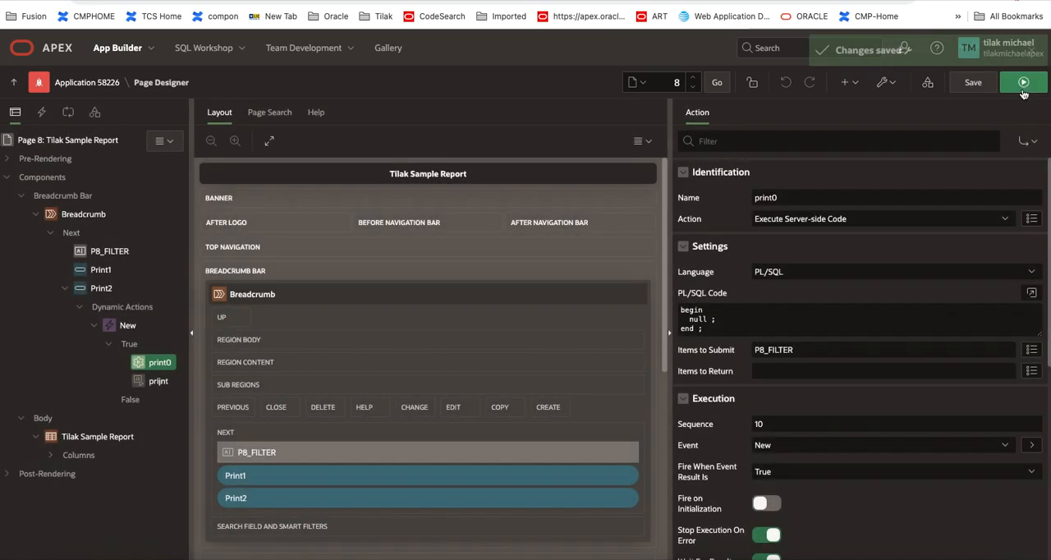
left_click(1024, 82)
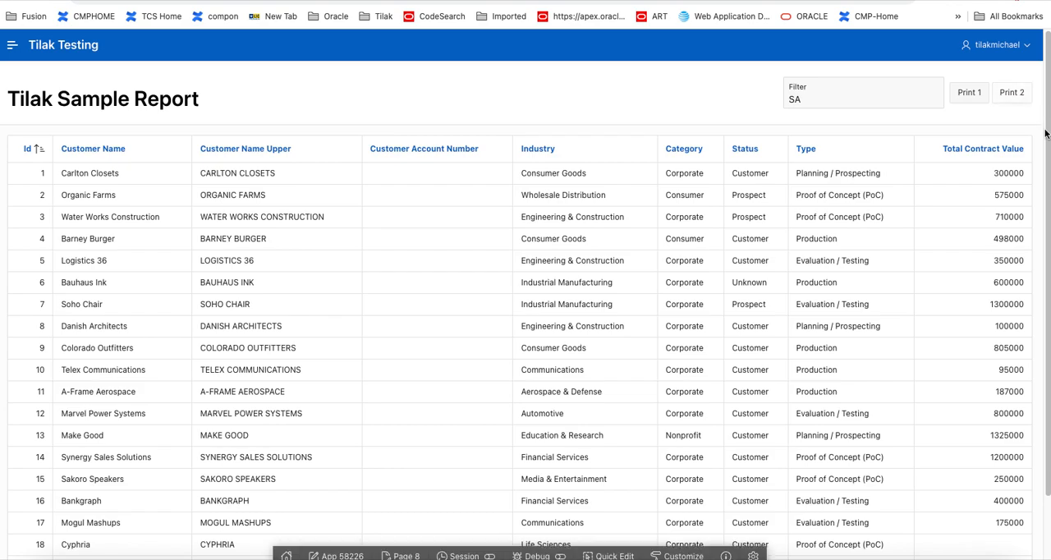
left_click(1008, 96)
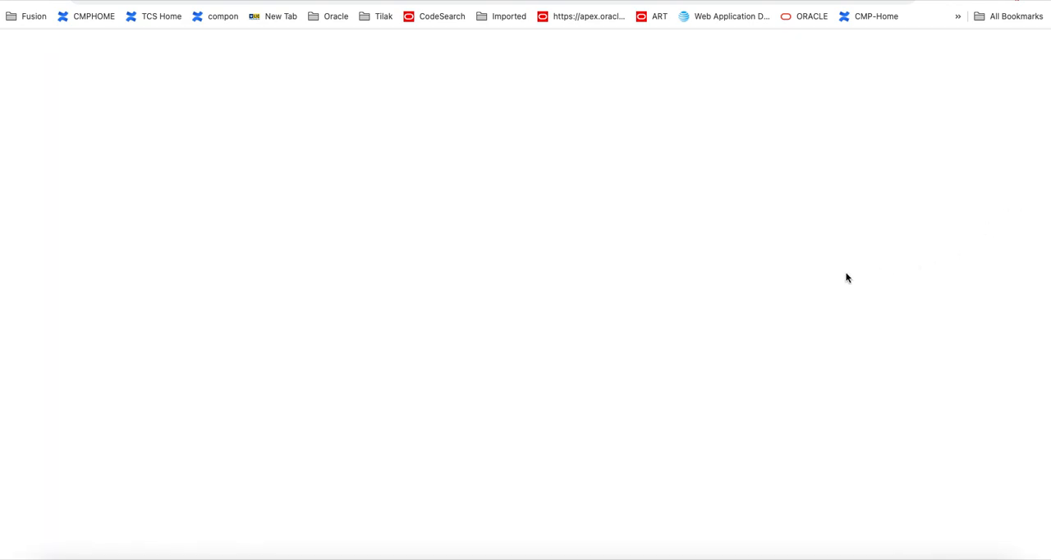
left_click(803, 33)
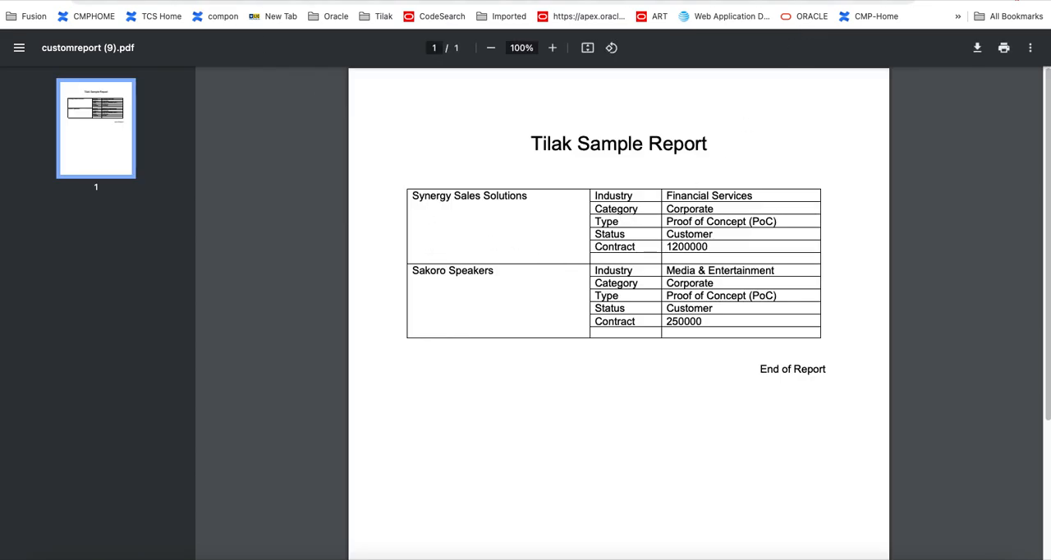
key("super+w")
Step: Set the Filter field to BA, test Print 2 by reviewing the generated PDF, and close it
left_click_drag(823, 96, 750, 97)
type("BA")
left_click(1007, 93)
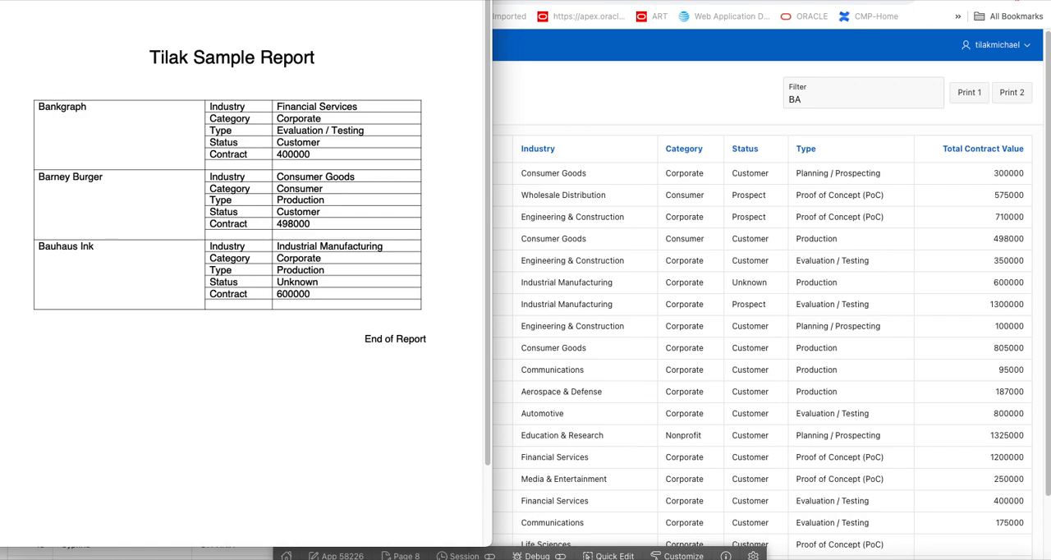
key("super+w")
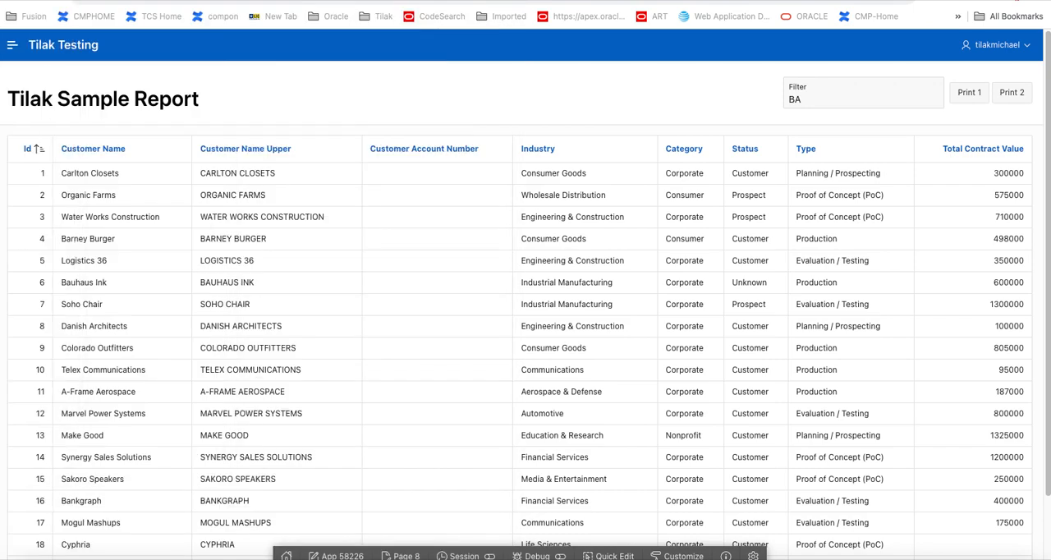
Step: Test Print 1 with filter BA by reviewing customreport (11).pdf, and return to the running page
left_click(970, 94)
left_click(971, 94)
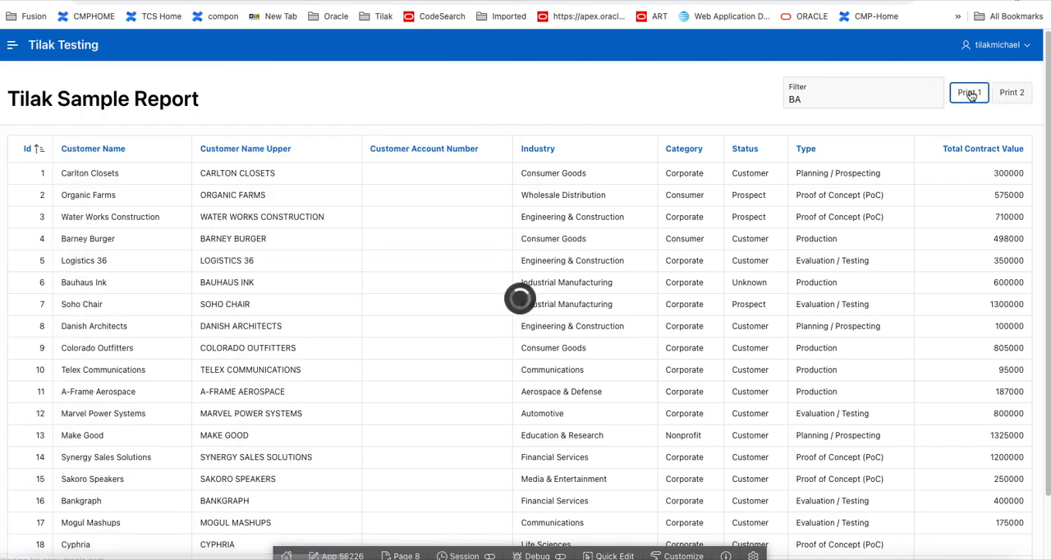
left_click(836, 26)
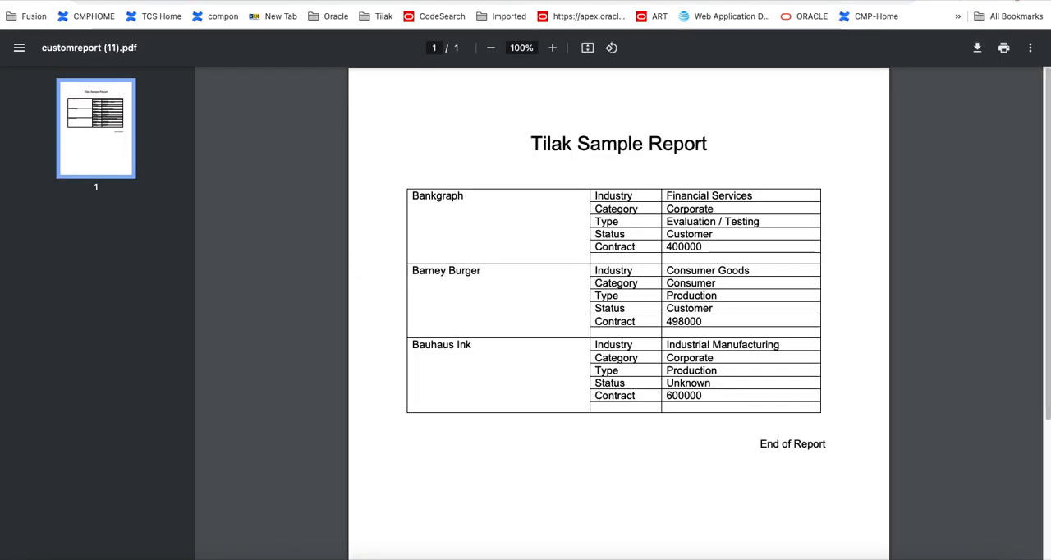
key("super+w")
Step: Set the Filter field to DAN and test Print 2 by opening and reviewing customreport (12).pdf
key("shift+Tab")
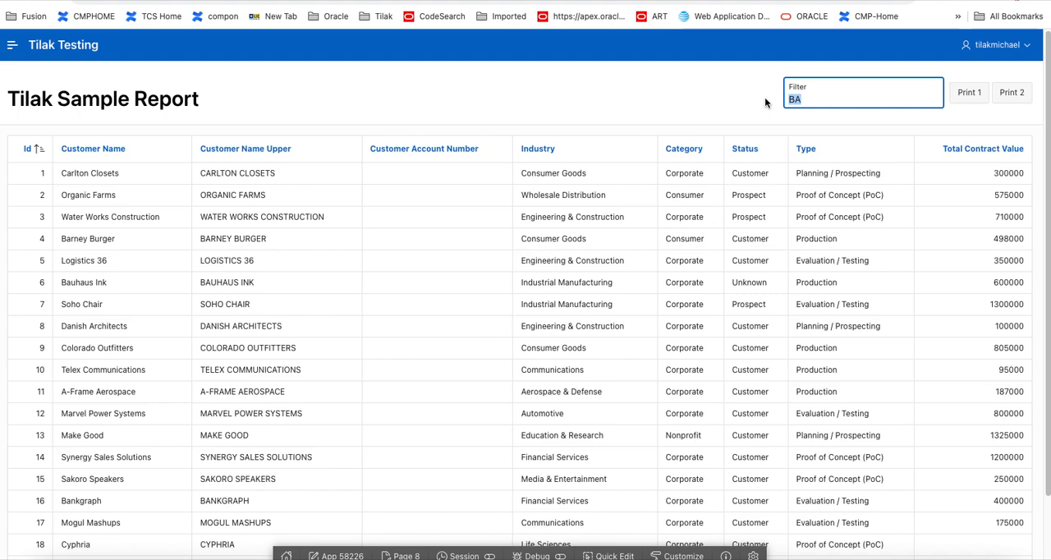
type("DAN")
left_click(1013, 97)
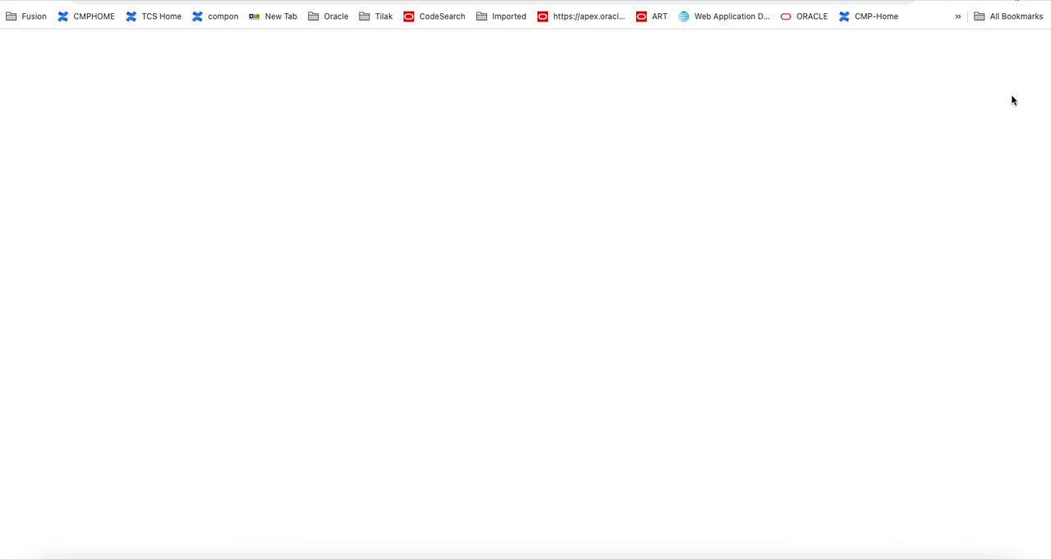
left_click(821, 25)
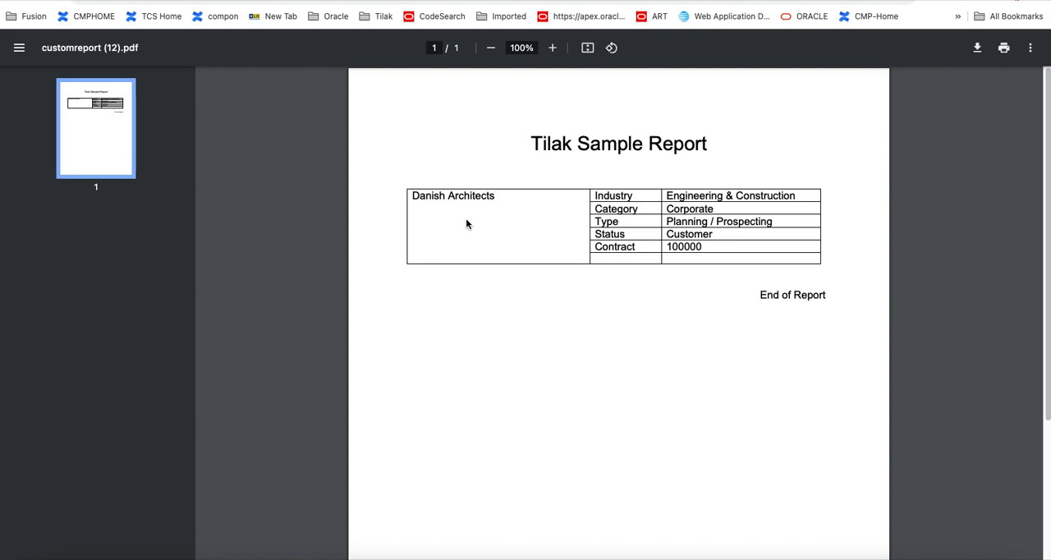
key("super+Tab")
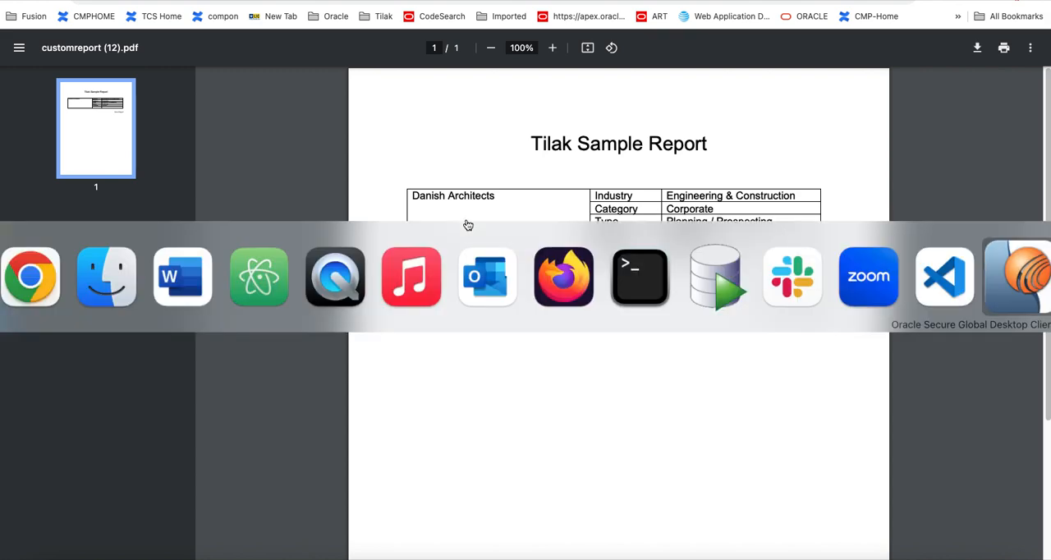